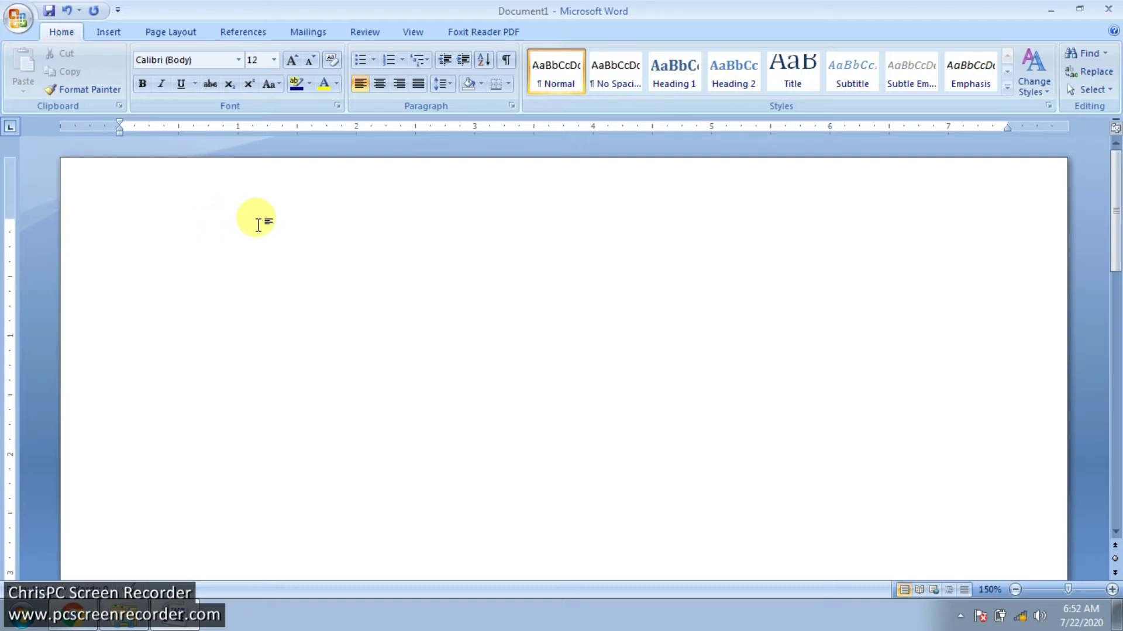
Draw a straight horizontal Line shape across the top of the page, leaving its outline weight unchanged.
left_click(116, 34)
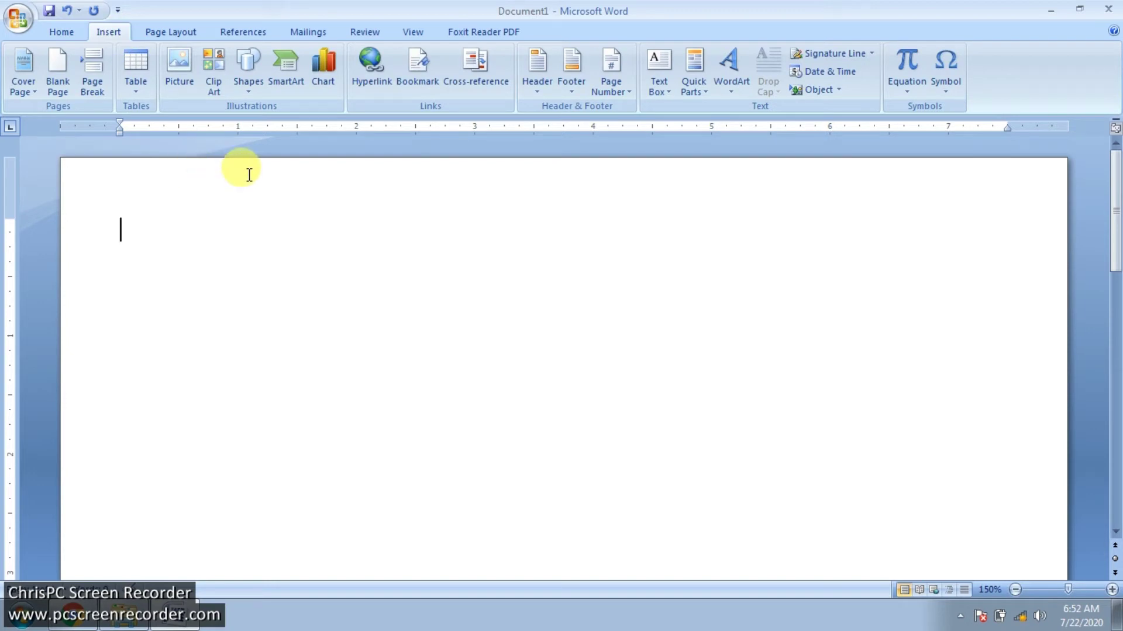
left_click(246, 93)
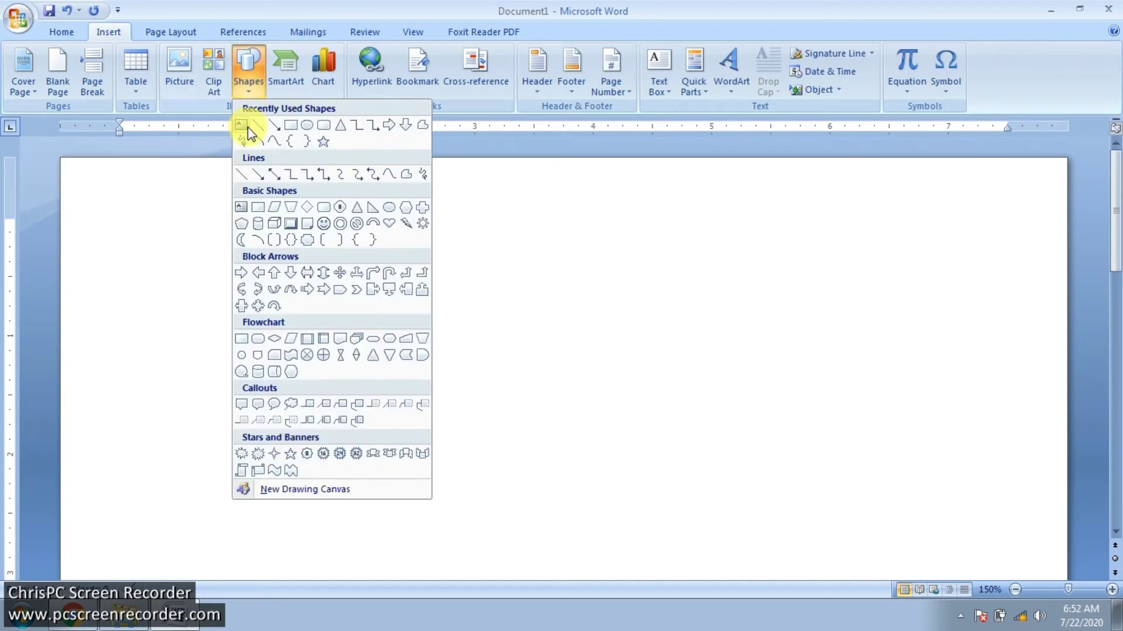
left_click(260, 126)
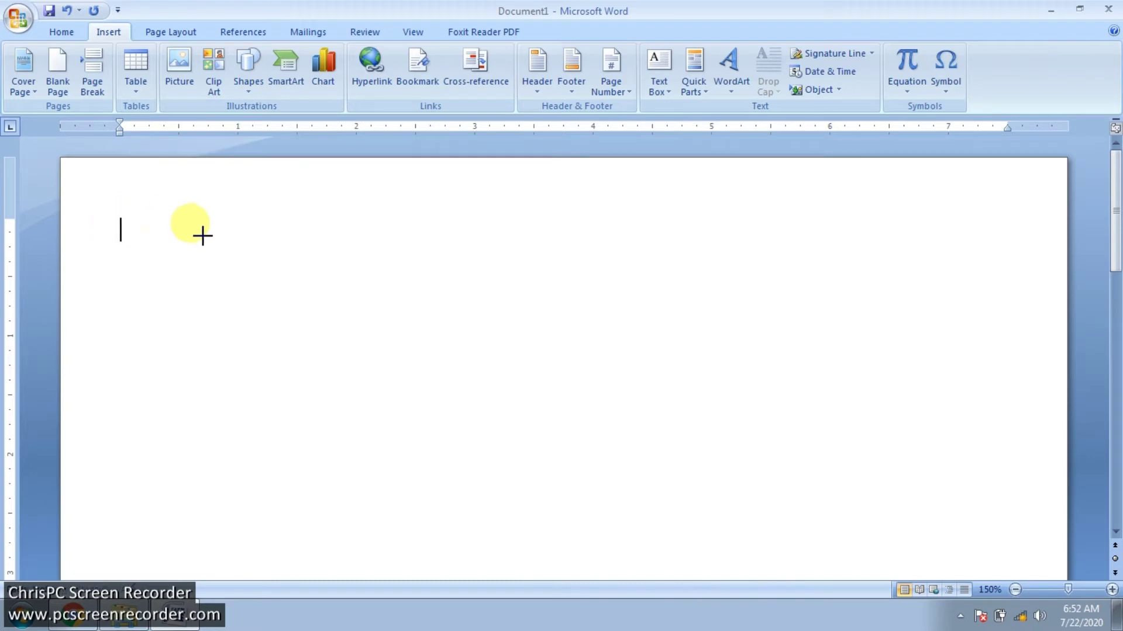
mouse_move(121, 231)
left_mouse_down()
mouse_move(917, 224)
mouse_move(1018, 235)
left_mouse_up()
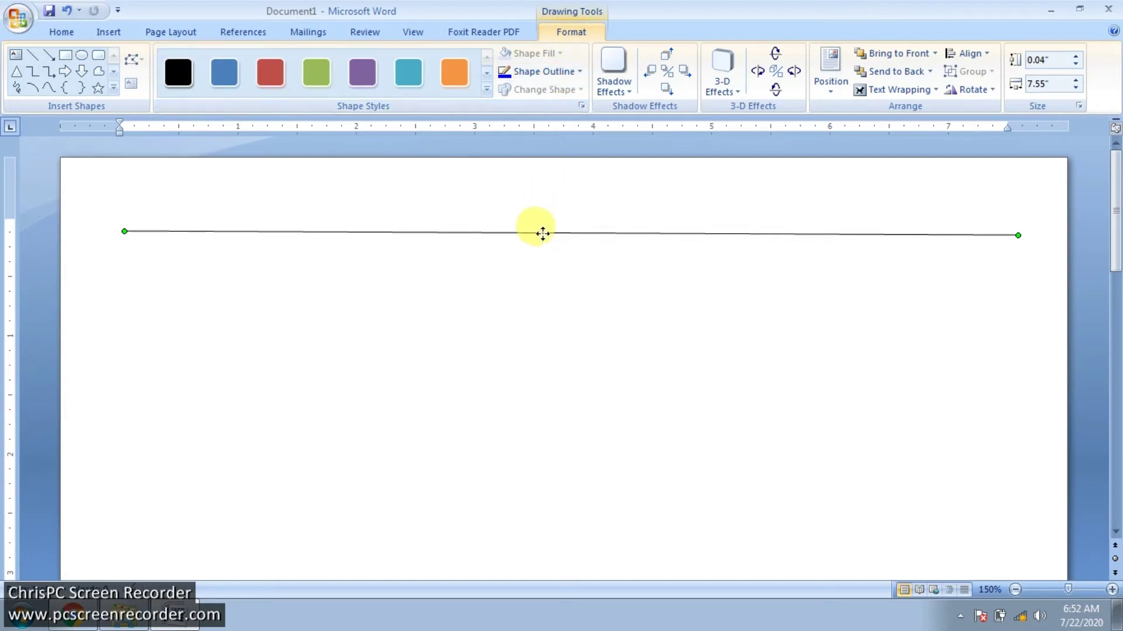
left_click(544, 75)
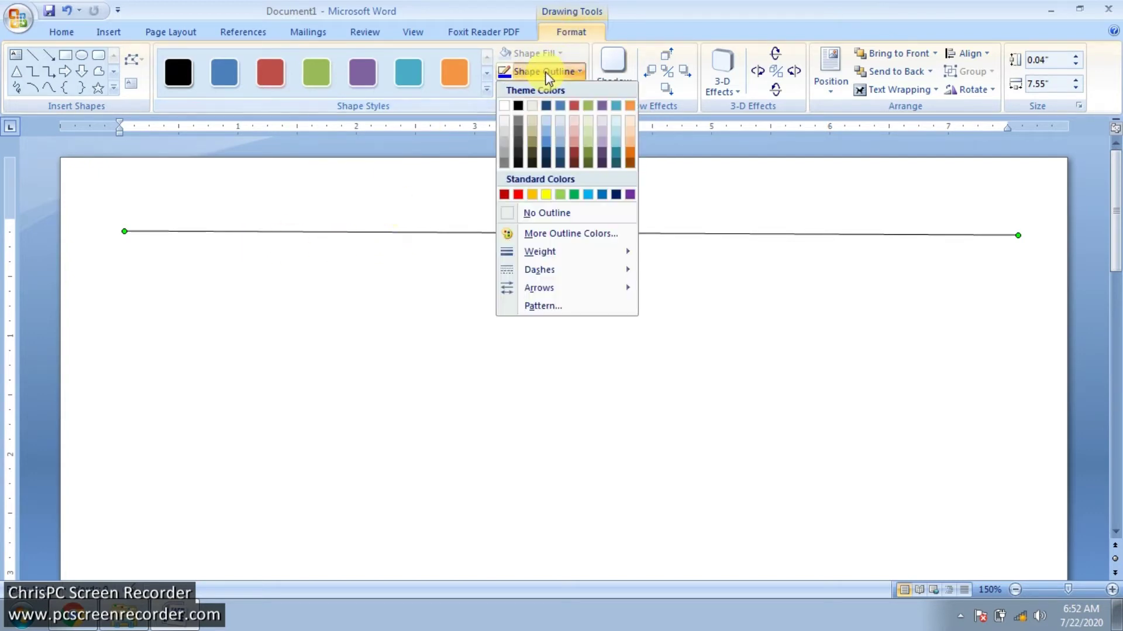
mouse_move(554, 251)
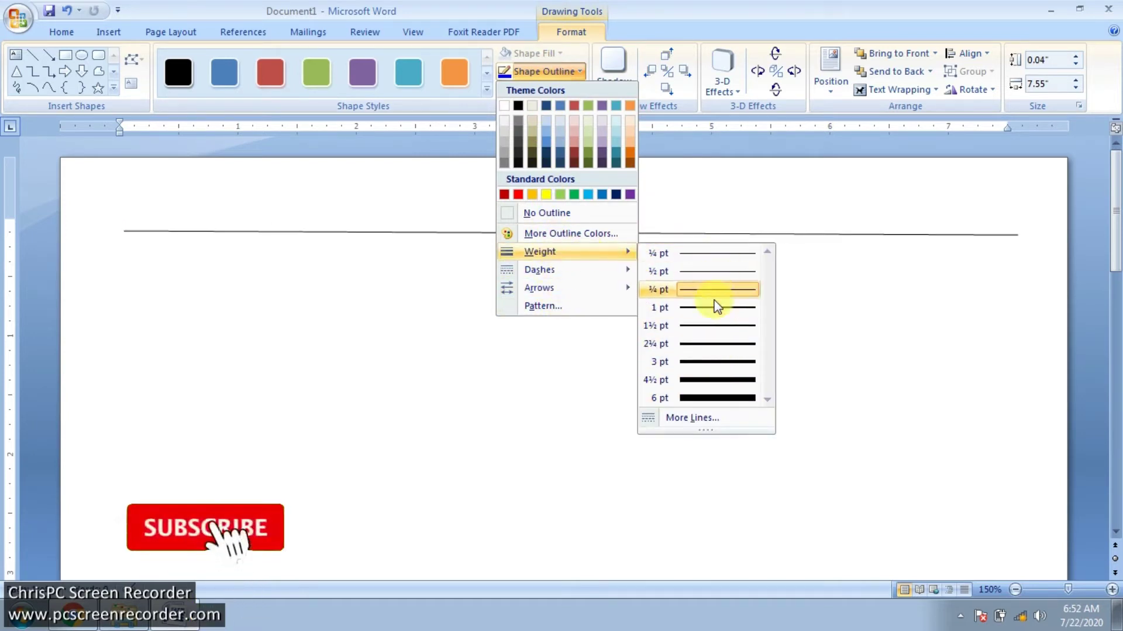
left_click(314, 233)
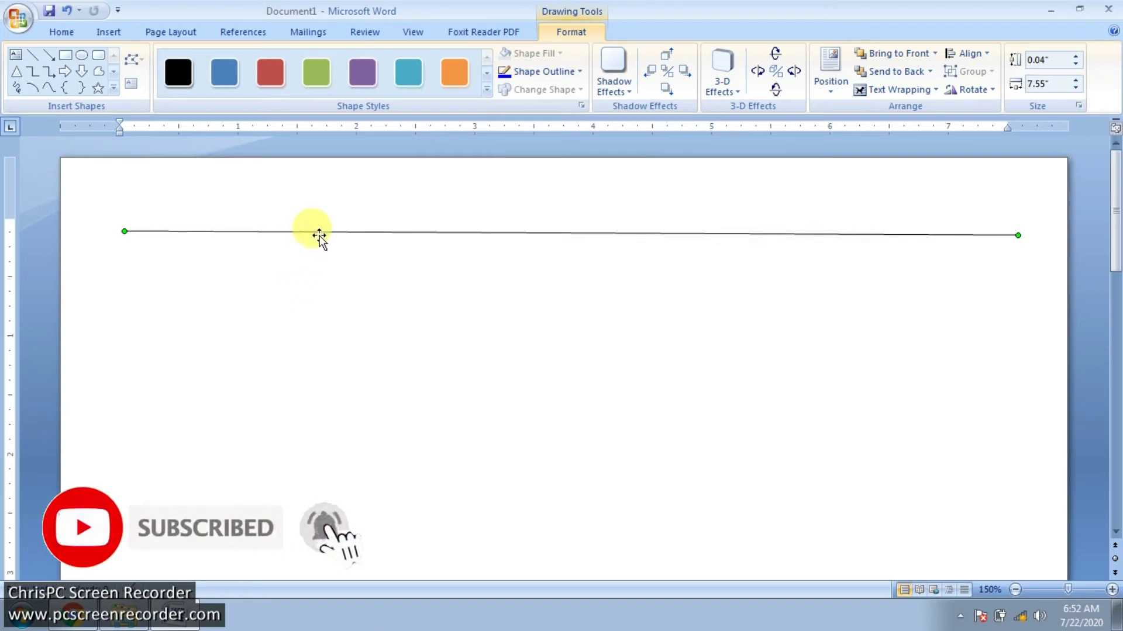
Delete the drawn line, then create a single border with --- and a double border with ===.
key("Delete")
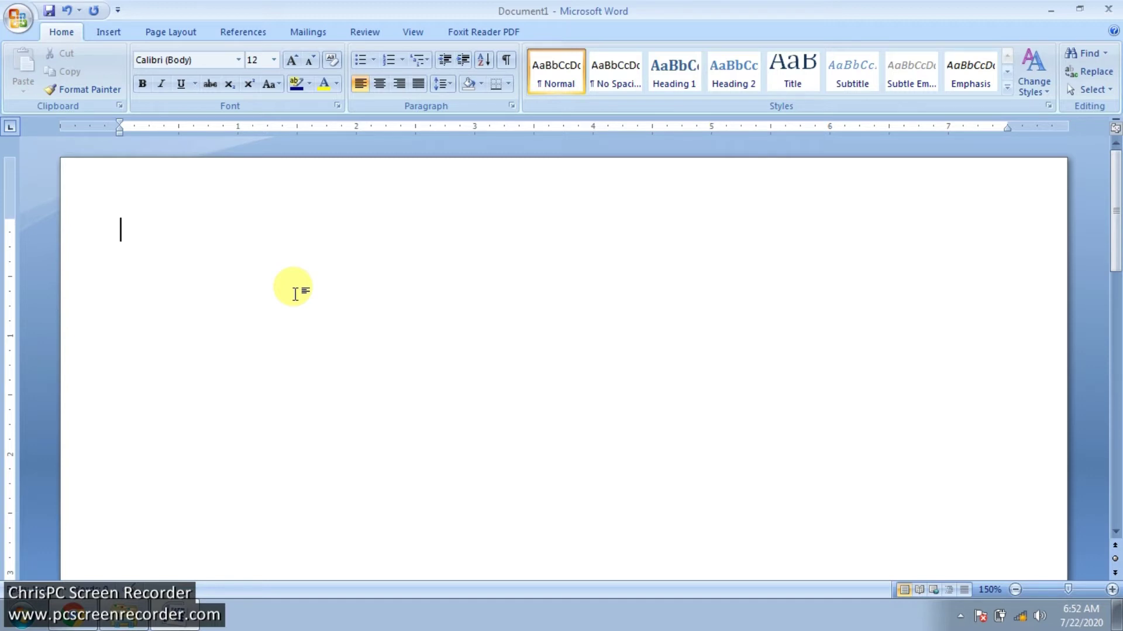
type("-")
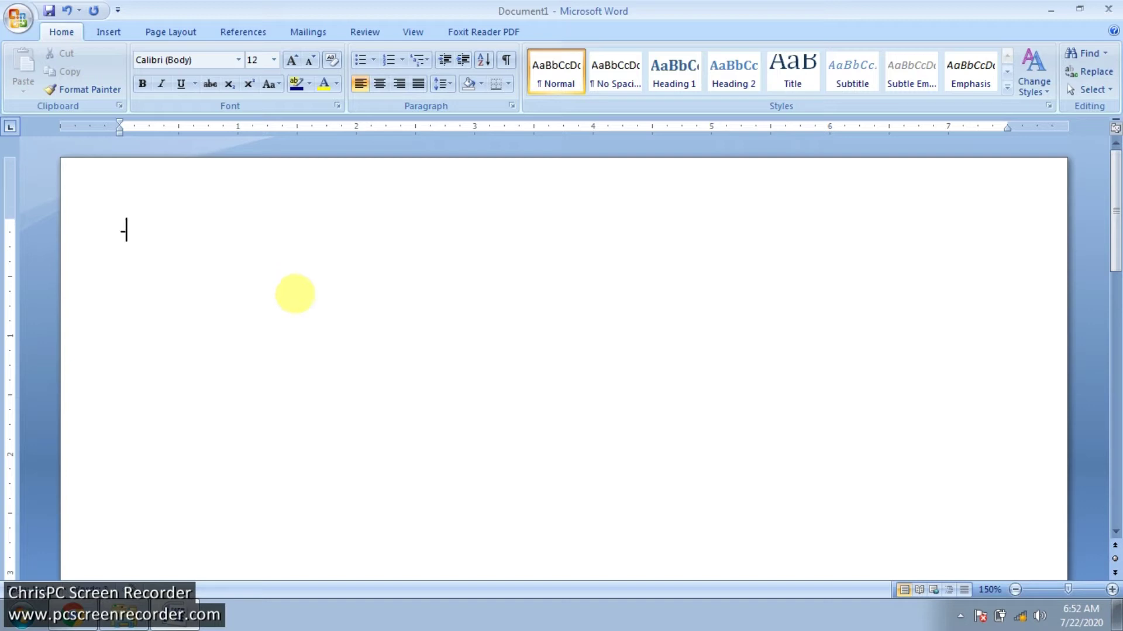
type("--")
key("Return")
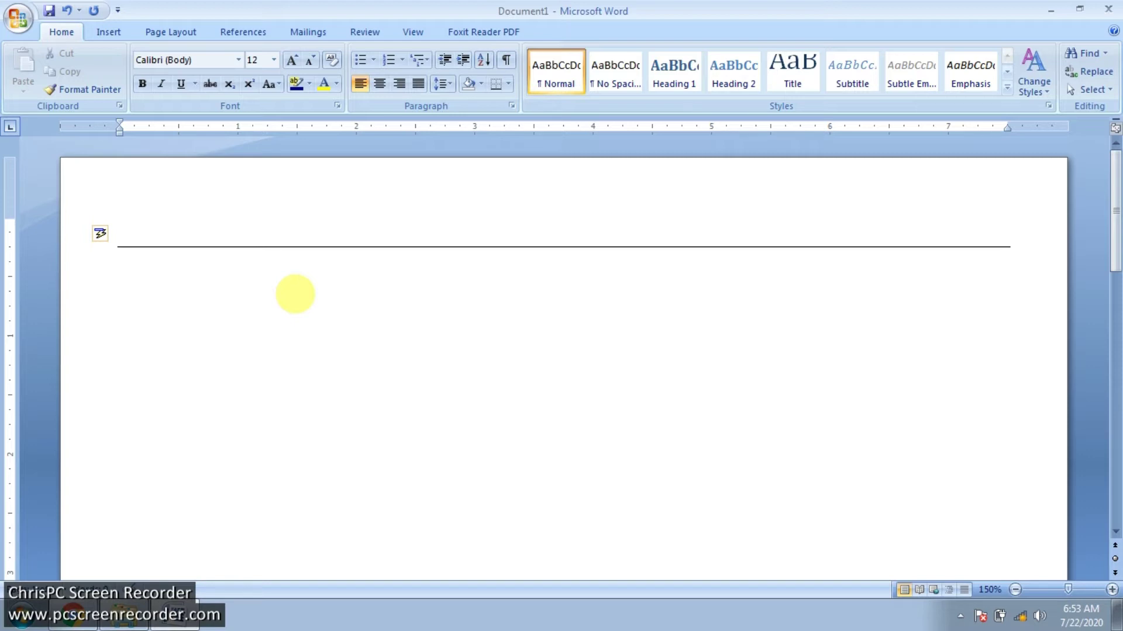
type("===")
key("Return")
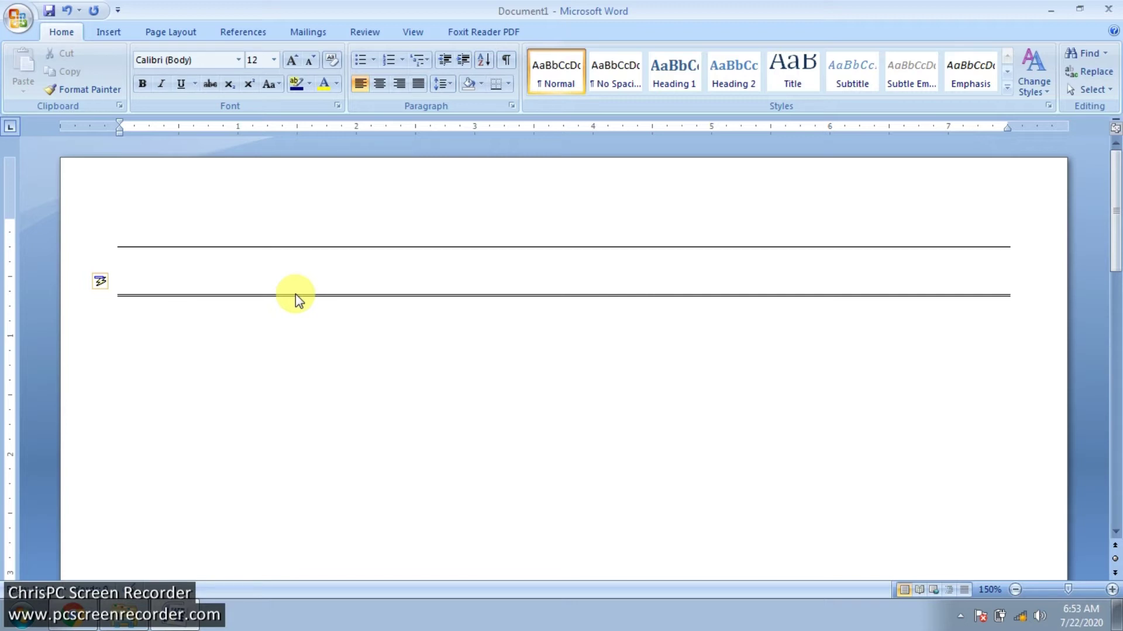
Add wavy (~~~), dotted (***) and thick triple (###) border rules, then start a new blank document.
type("~")
type("~~")
key("Return")
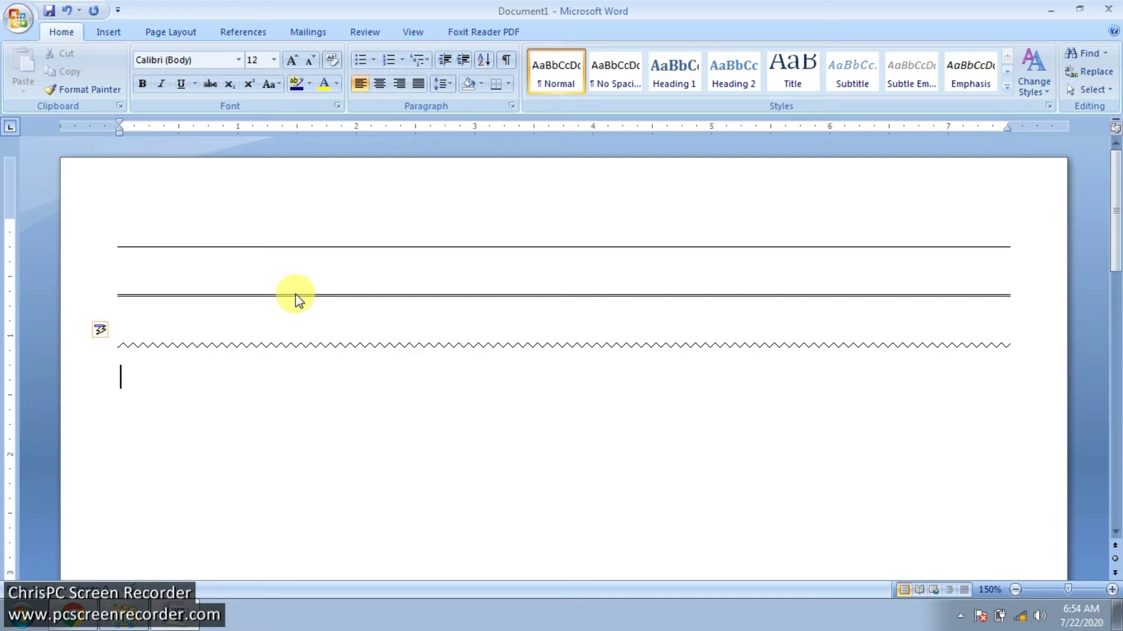
type("***")
key("Return")
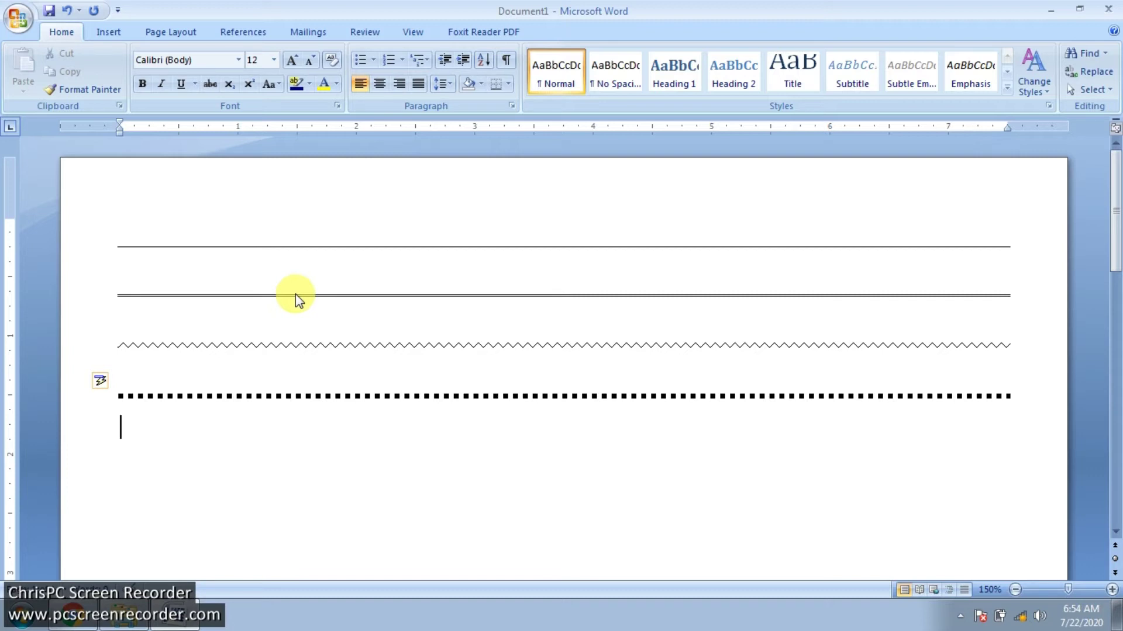
type("###")
key("Return")
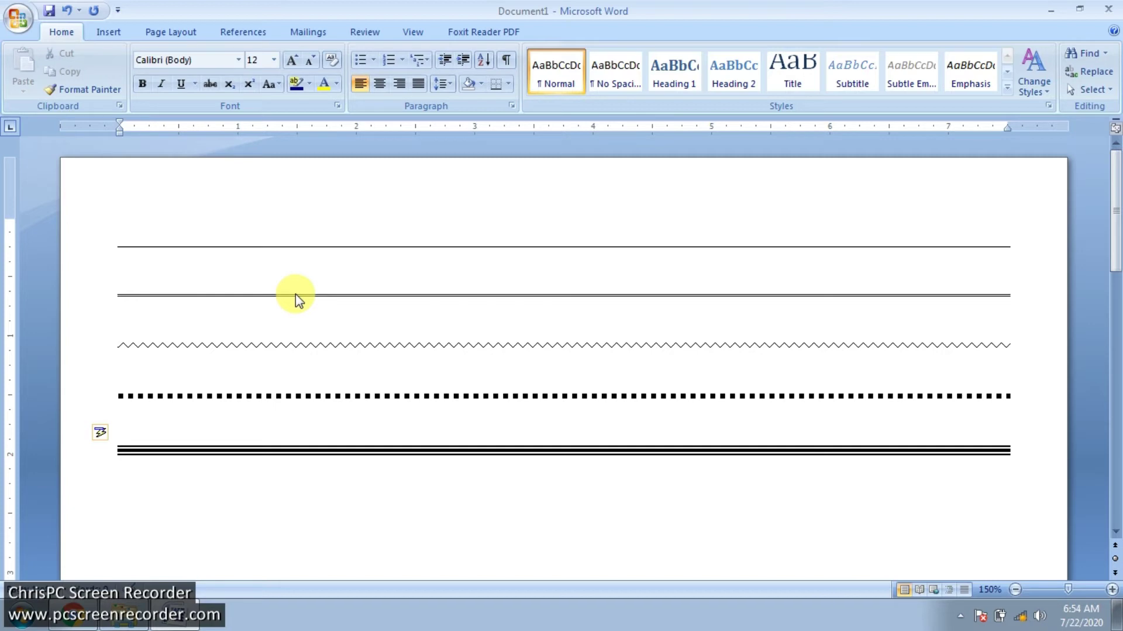
key("ctrl+n")
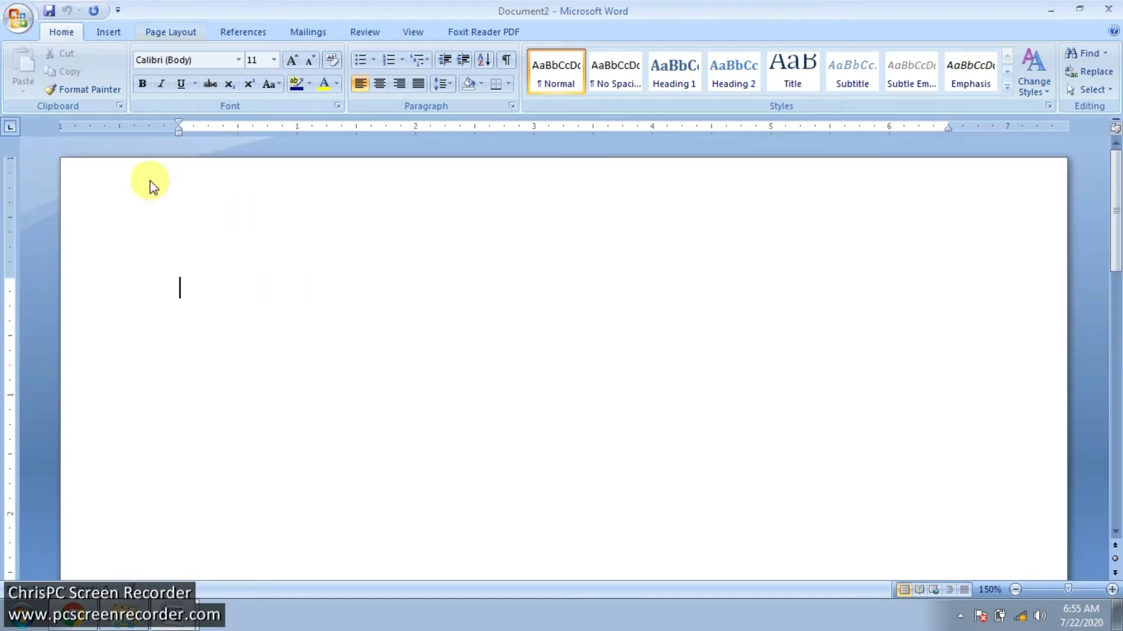
Open the Page Layout Margins presets and dismiss them without changing the margins.
left_click(172, 36)
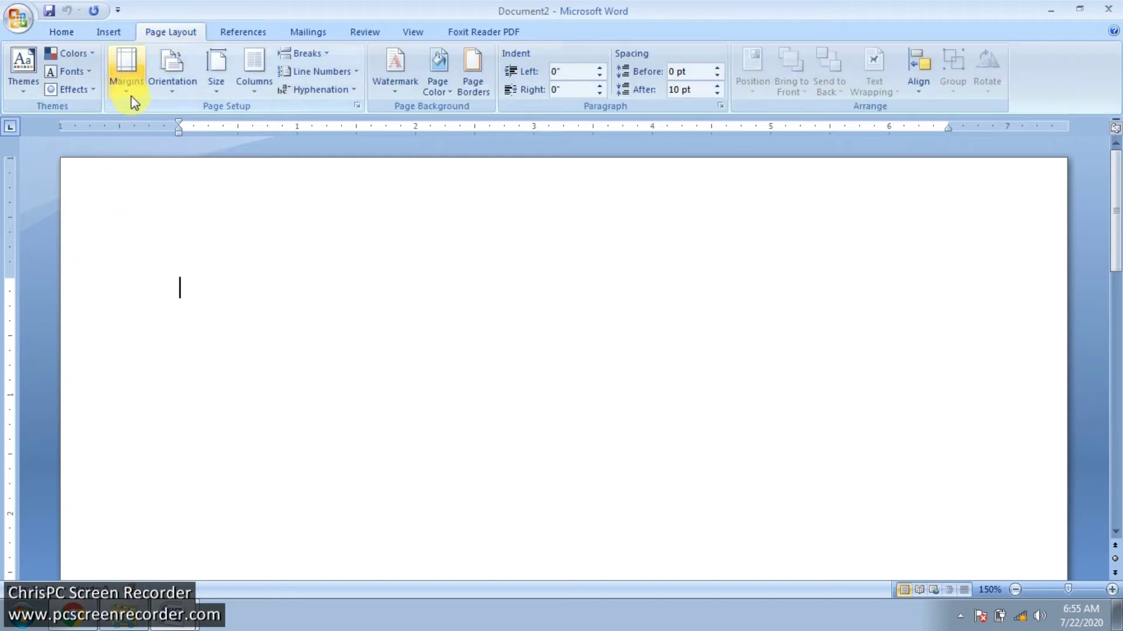
left_click(130, 90)
left_click(134, 176)
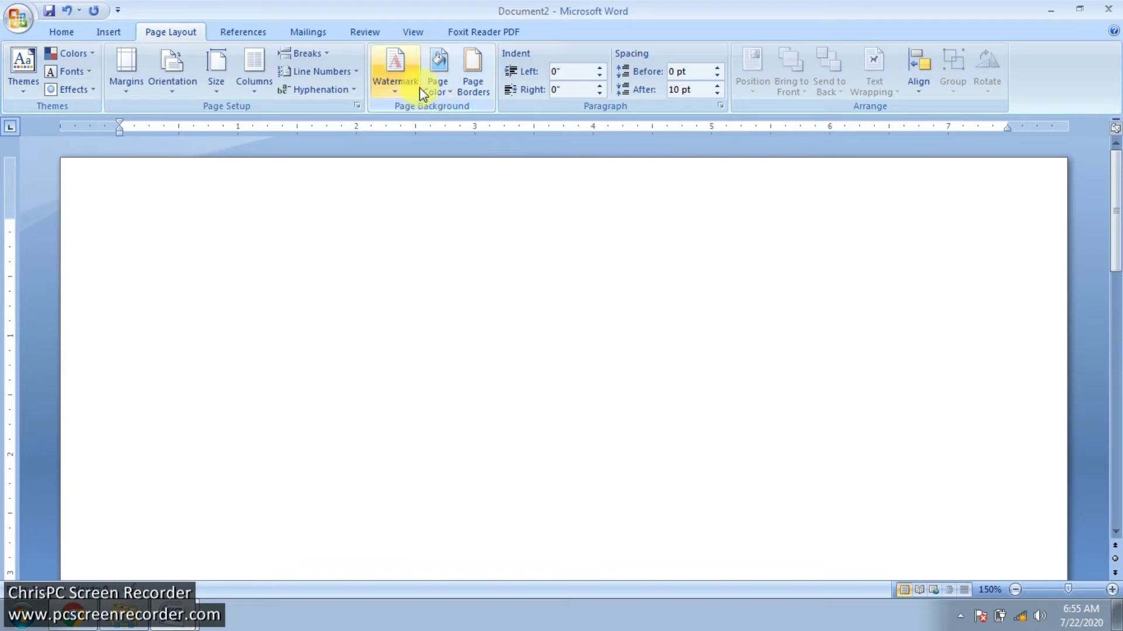
Apply a page border along the top edge only, then close the document.
left_click(481, 86)
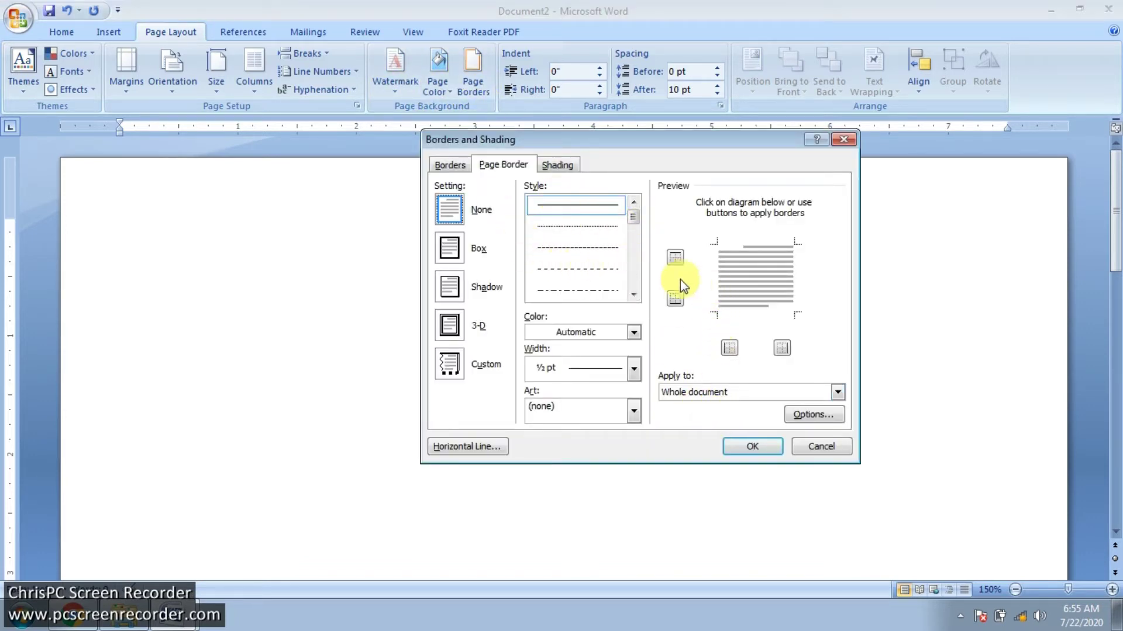
left_click(677, 301)
left_click(729, 348)
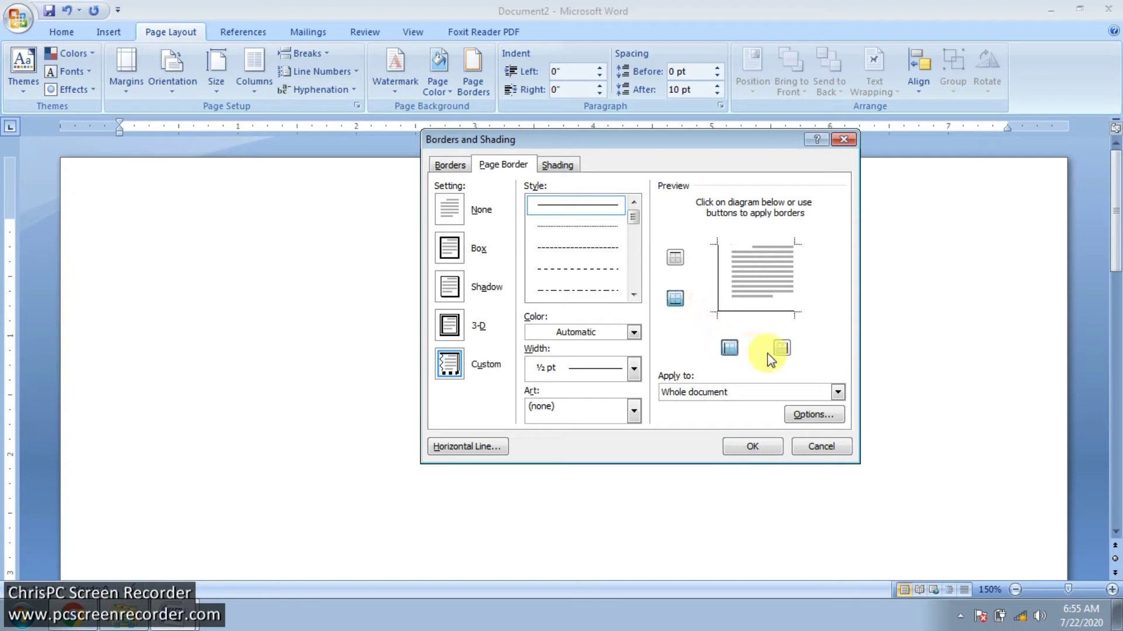
left_click(782, 349)
left_click(782, 349)
left_click(729, 348)
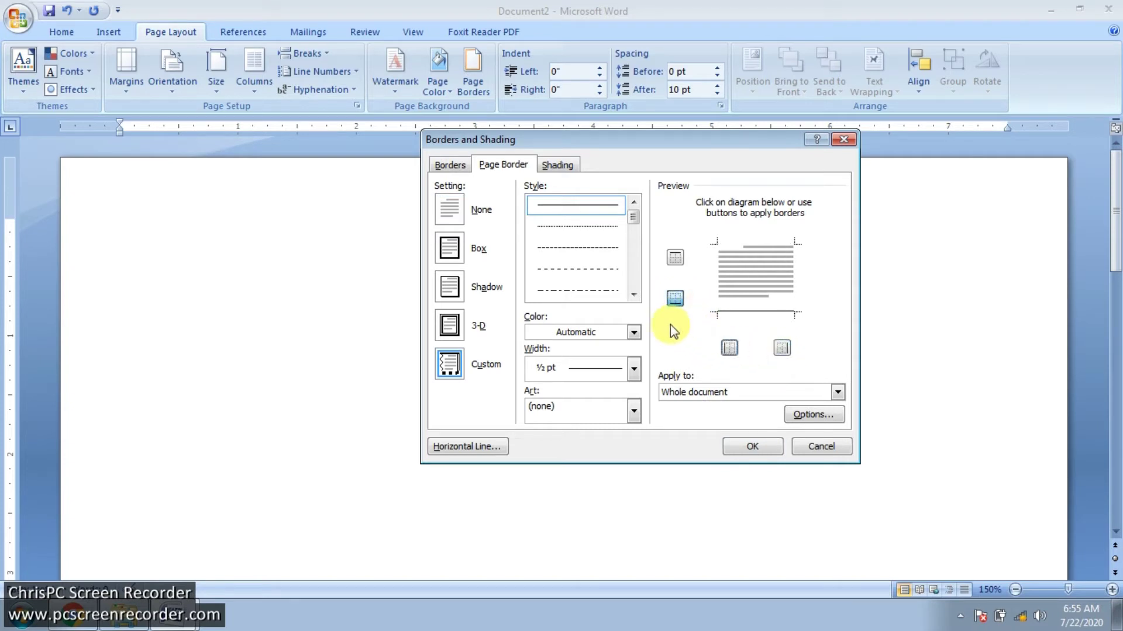
left_click(675, 300)
left_click(675, 257)
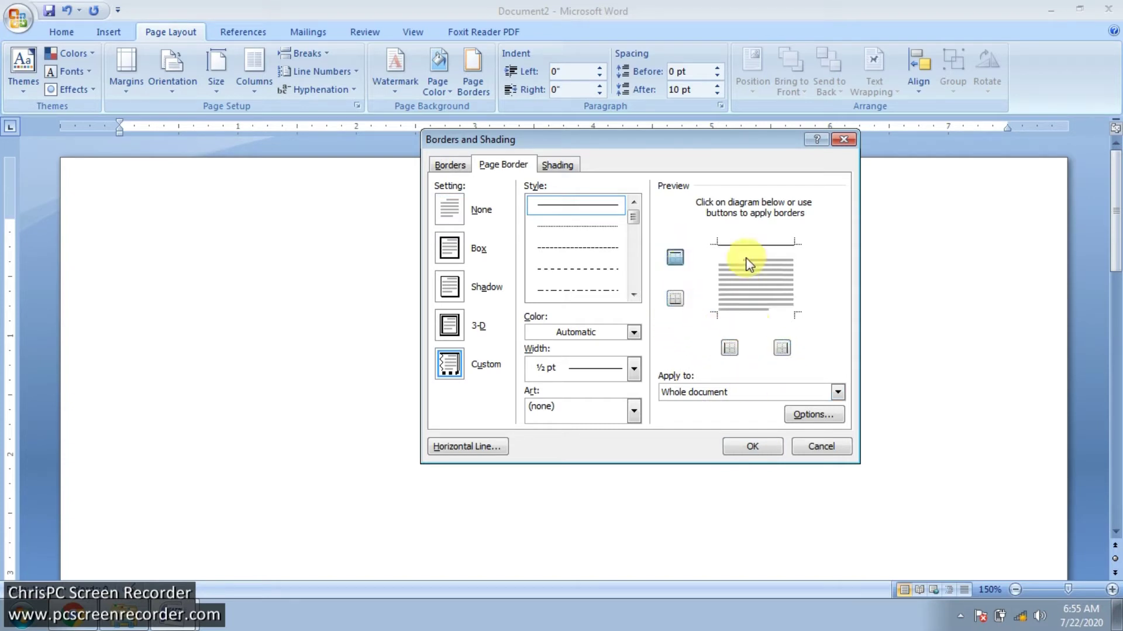
left_click(752, 447)
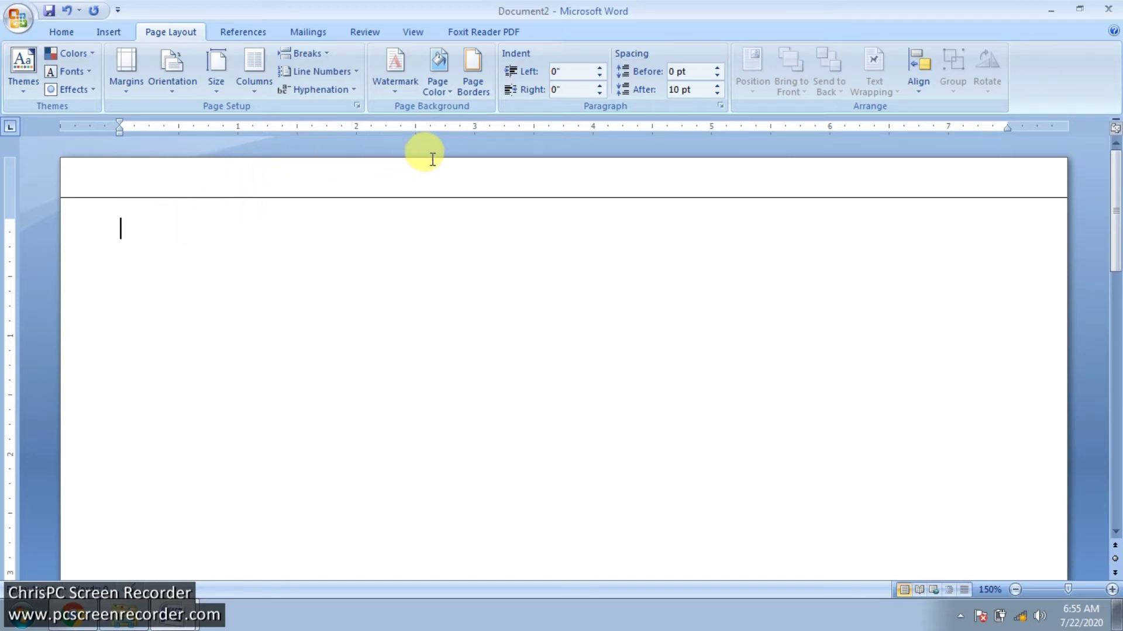
left_click(1107, 8)
Discard Document2 without saving changes.
left_click(562, 349)
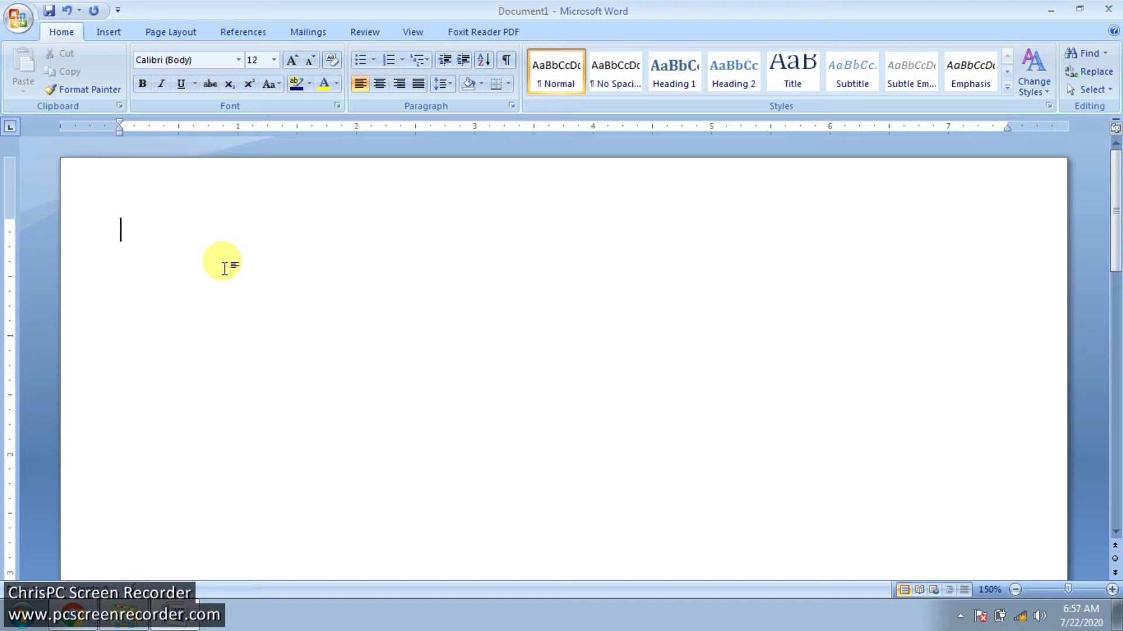
Enter =RAND(2,4) to generate two paragraphs of four sentences each.
type("=RAND(")
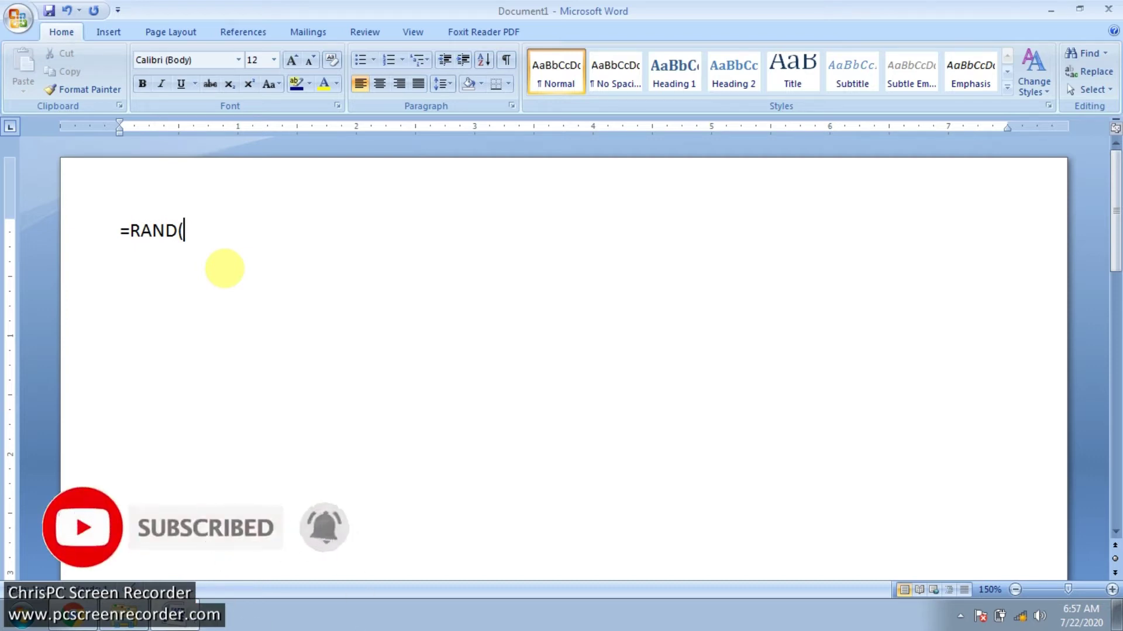
type("2")
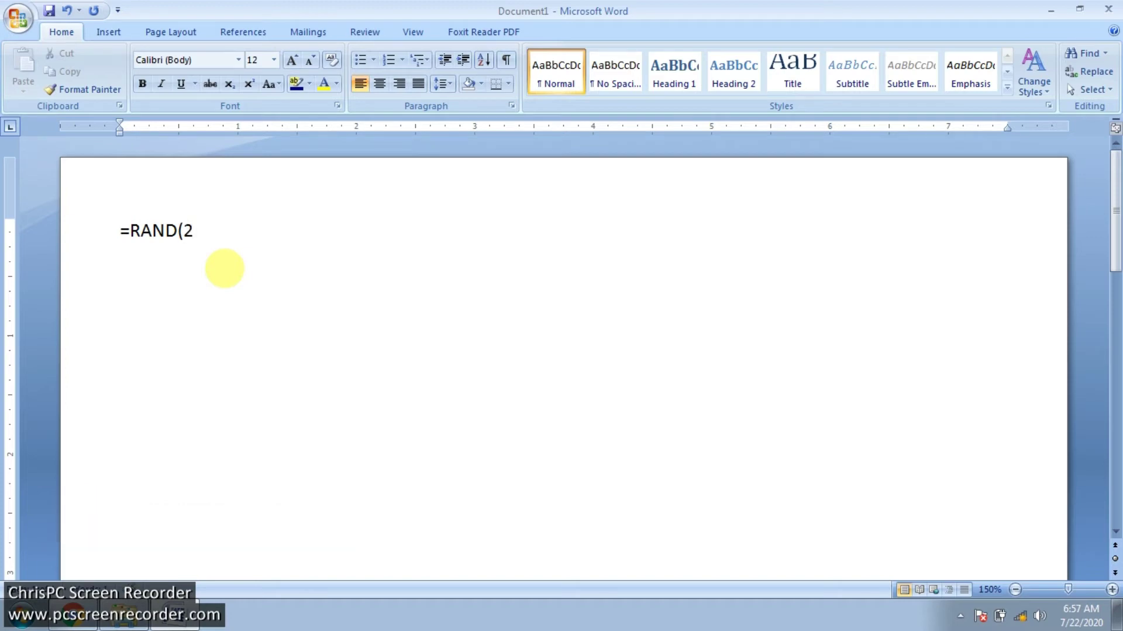
type(",4")
key("Return")
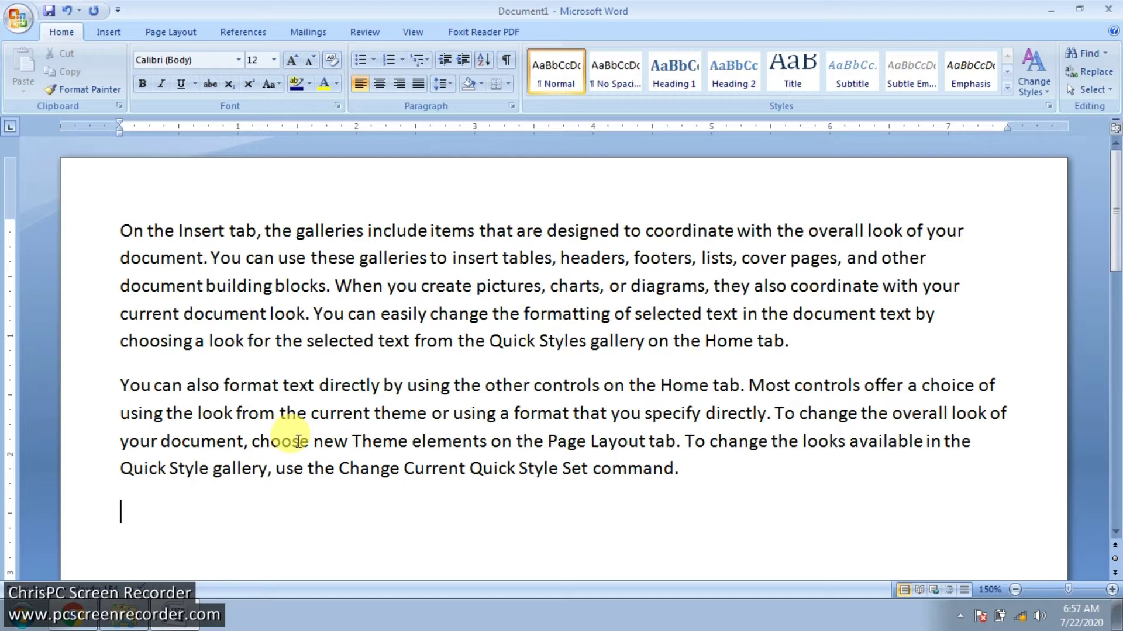
type("=")
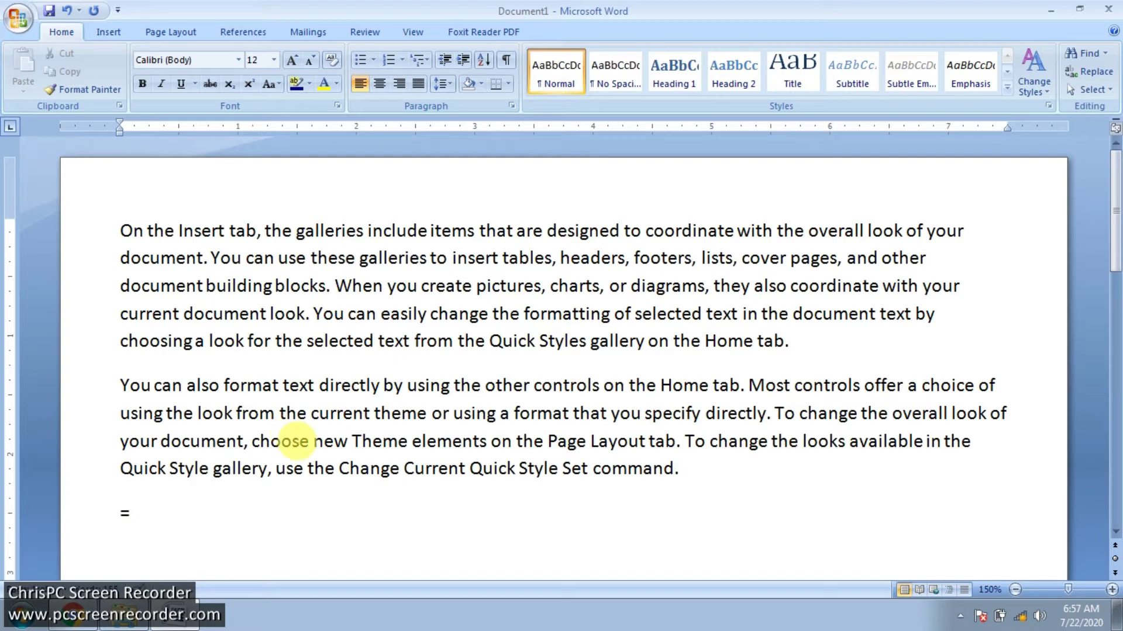
type("RAND(10")
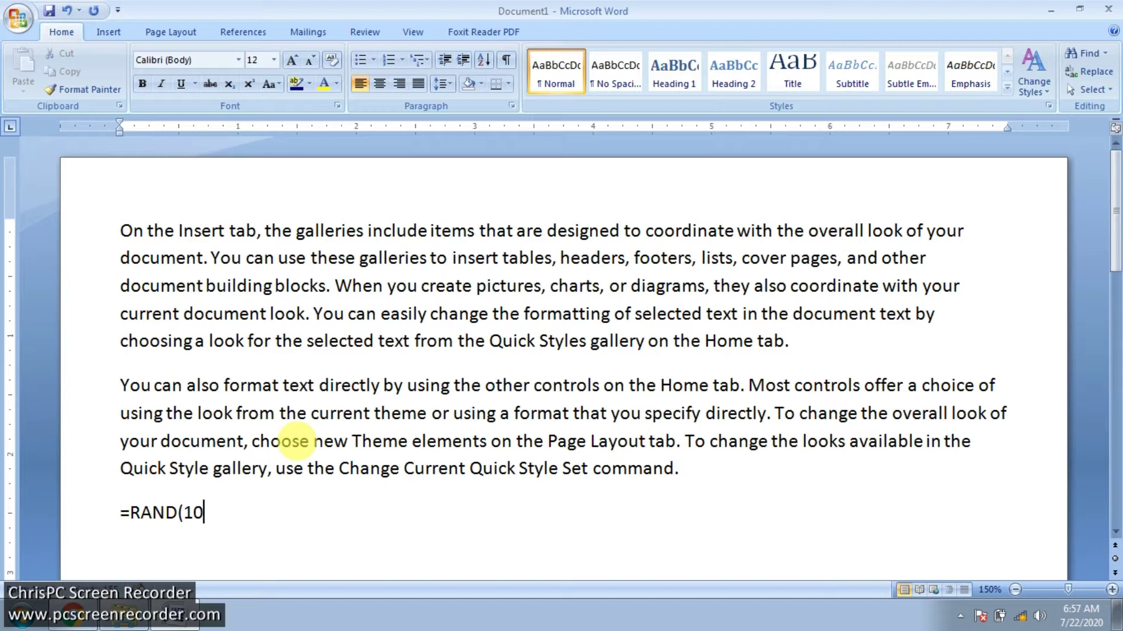
type(",25)")
key("Return")
scroll(331, 451, "down", 1)
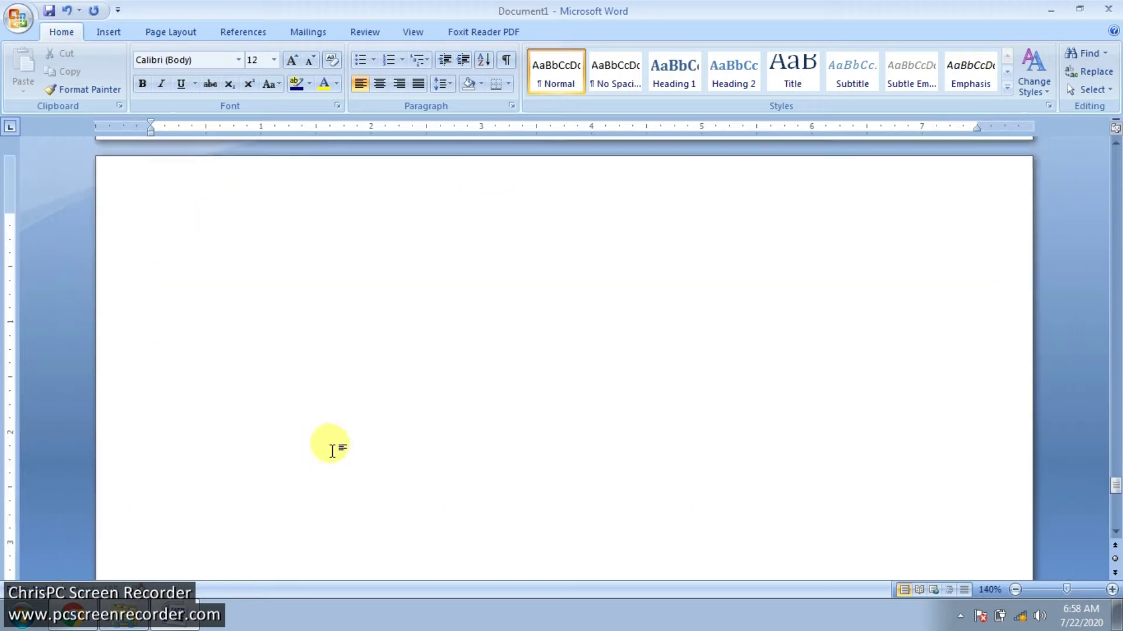
scroll(331, 451, "down", 11)
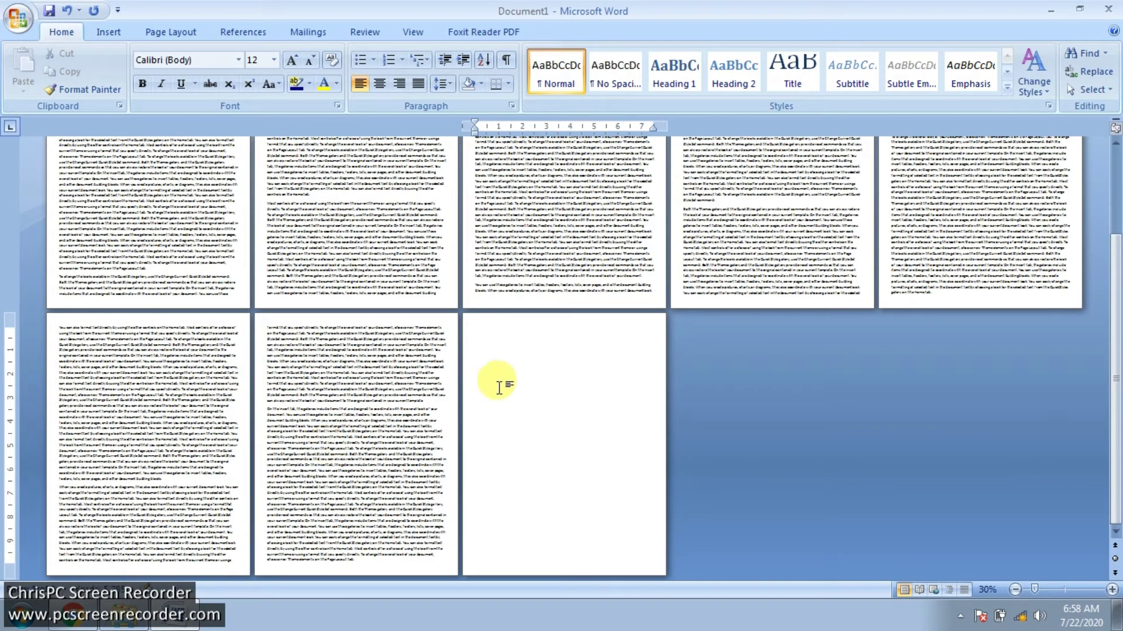
scroll(508, 386, "up", 2)
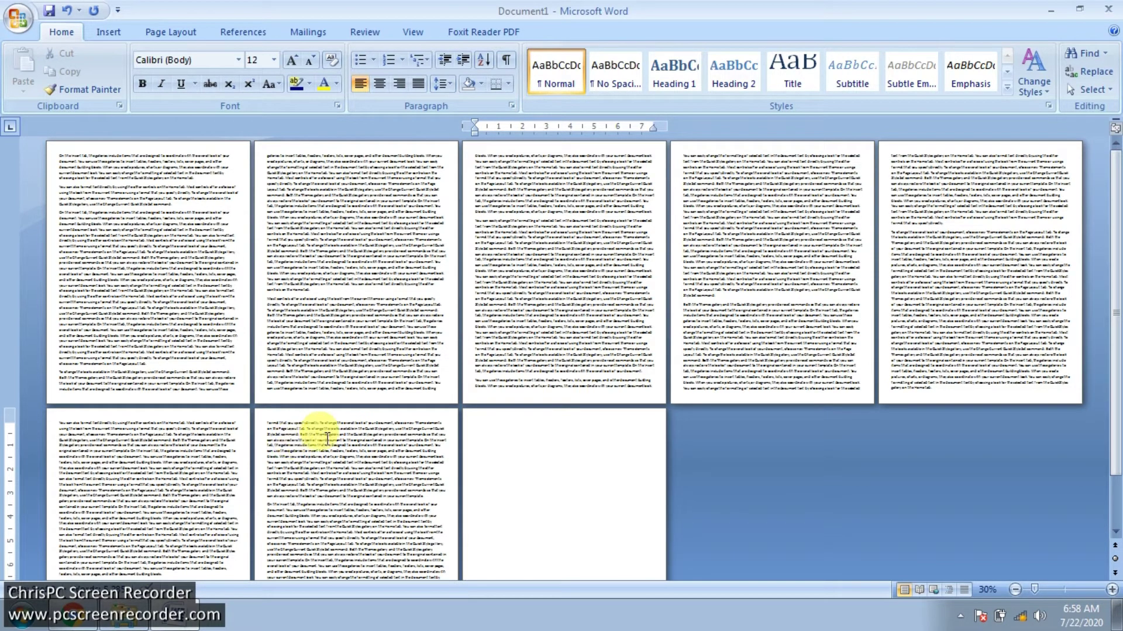
scroll(295, 433, "down", 2)
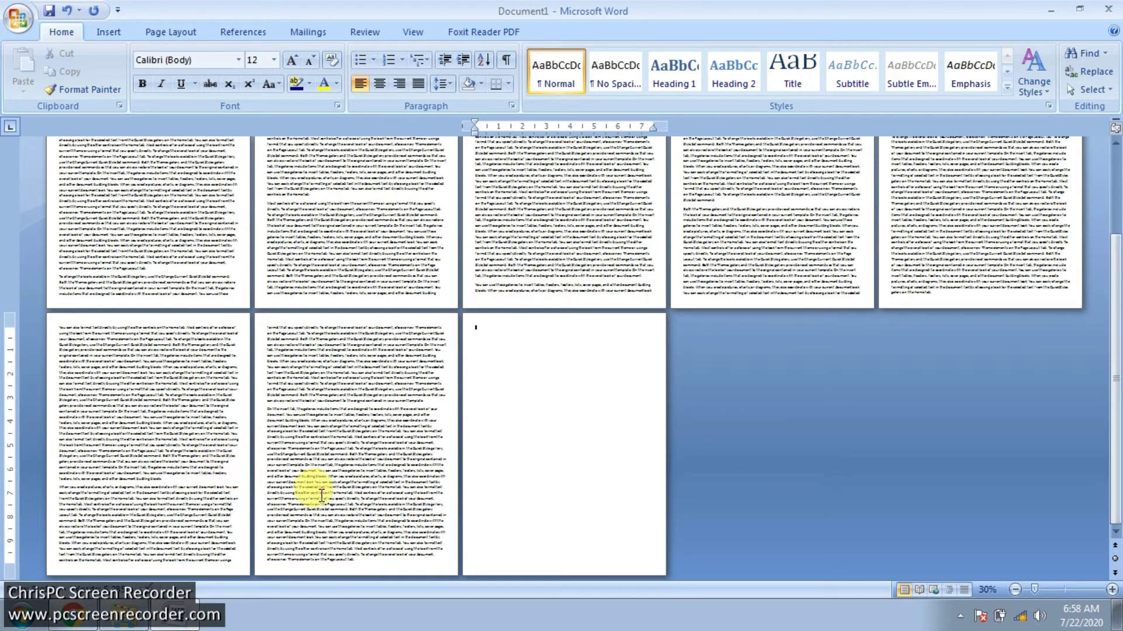
scroll(363, 504, "up", 2)
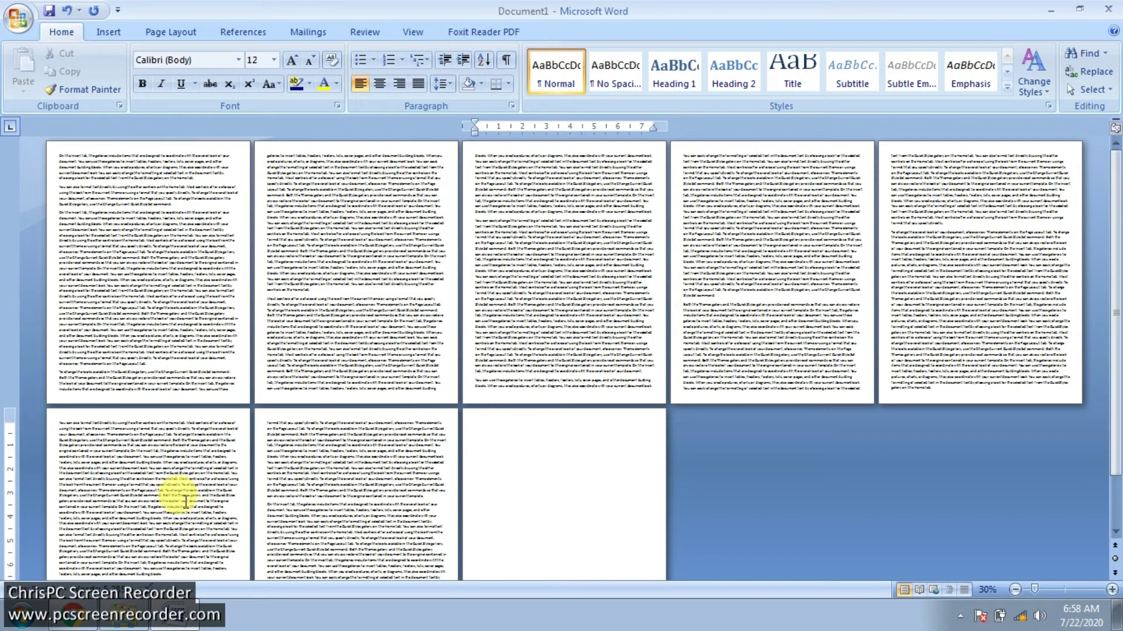
scroll(178, 497, "down", 5)
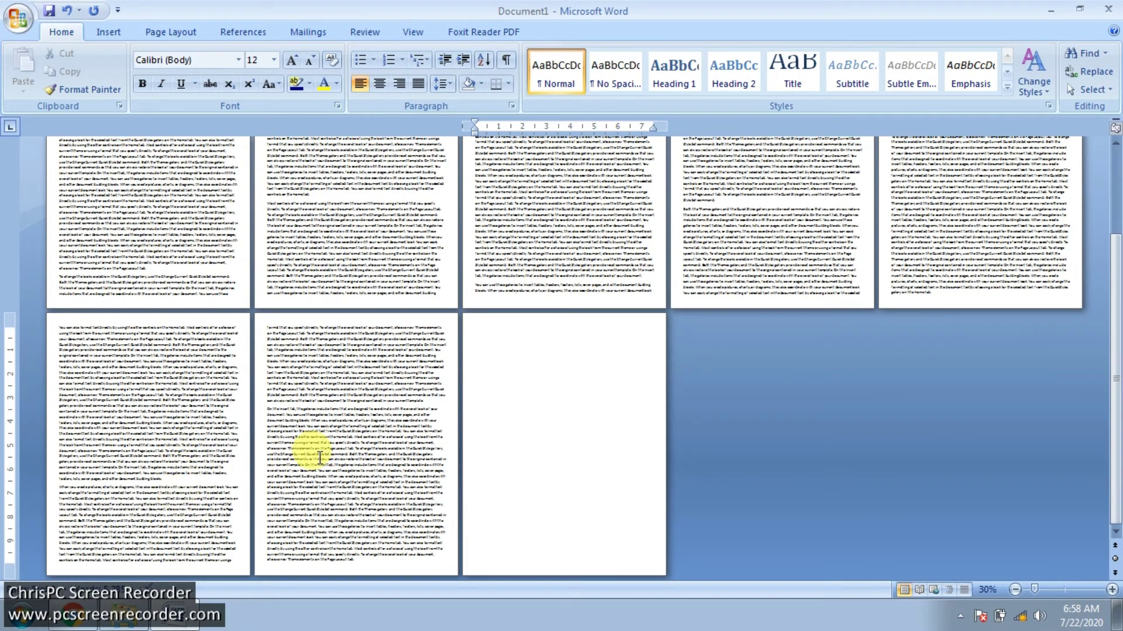
scroll(319, 458, "up", 5)
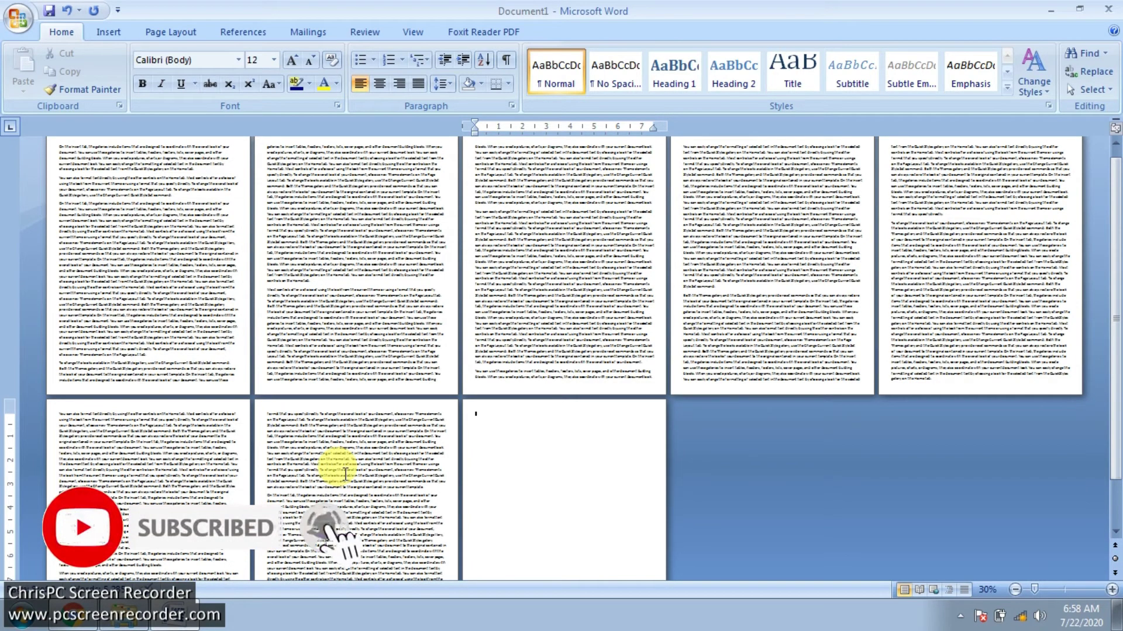
Undo the =RAND(10,25) expansion and select both remaining sample paragraphs.
scroll(345, 474, "up", 11, "ctrl")
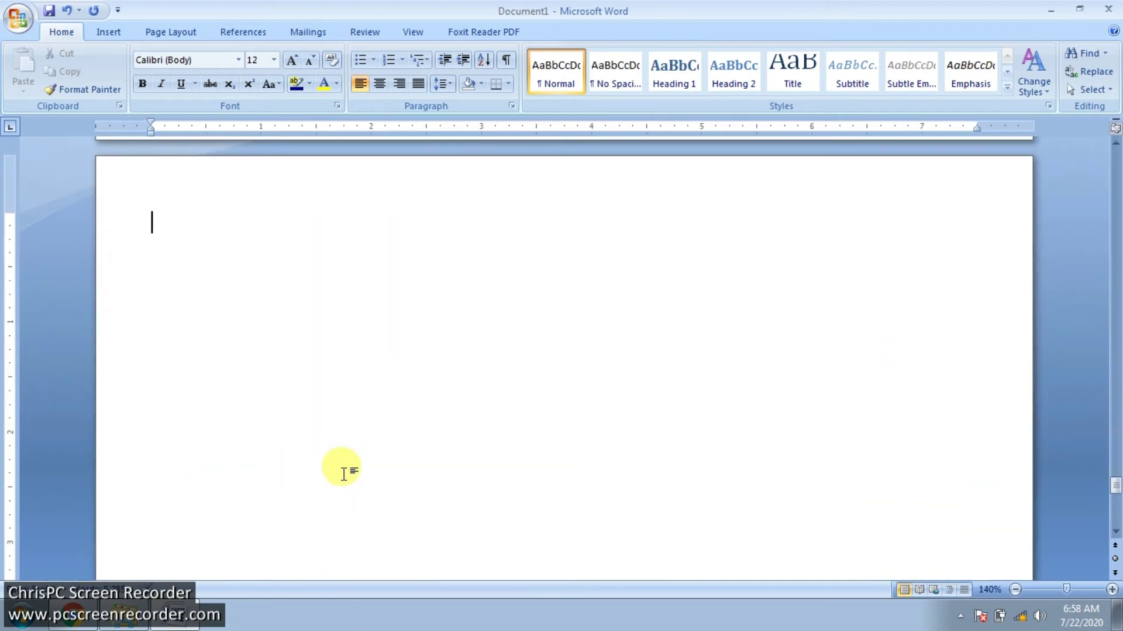
scroll(344, 473, "up", 5)
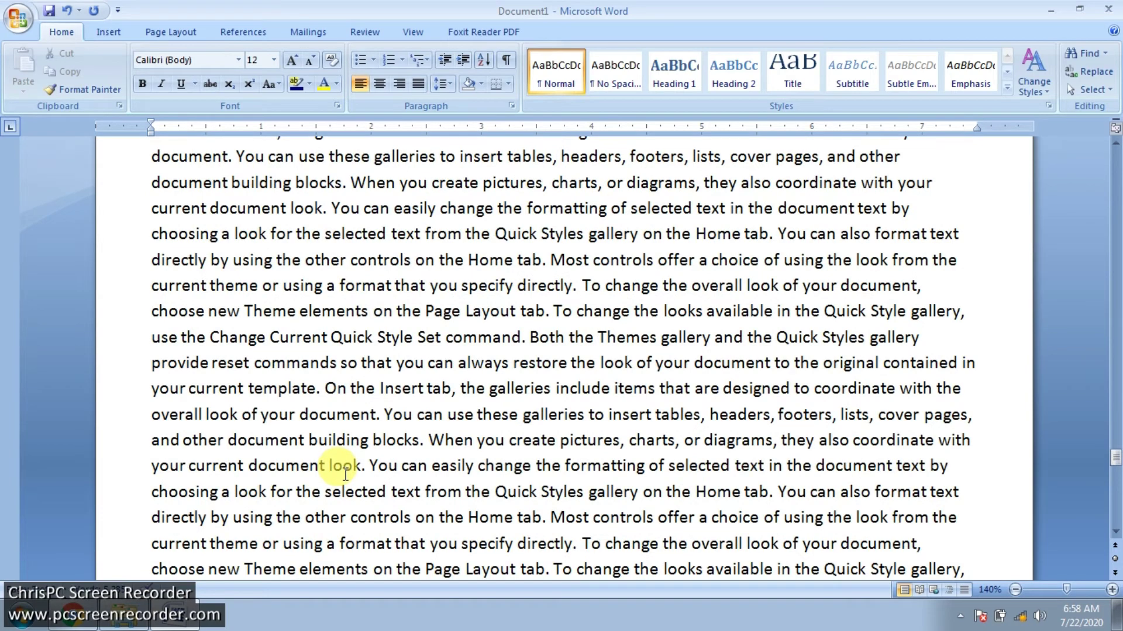
key("ctrl+z")
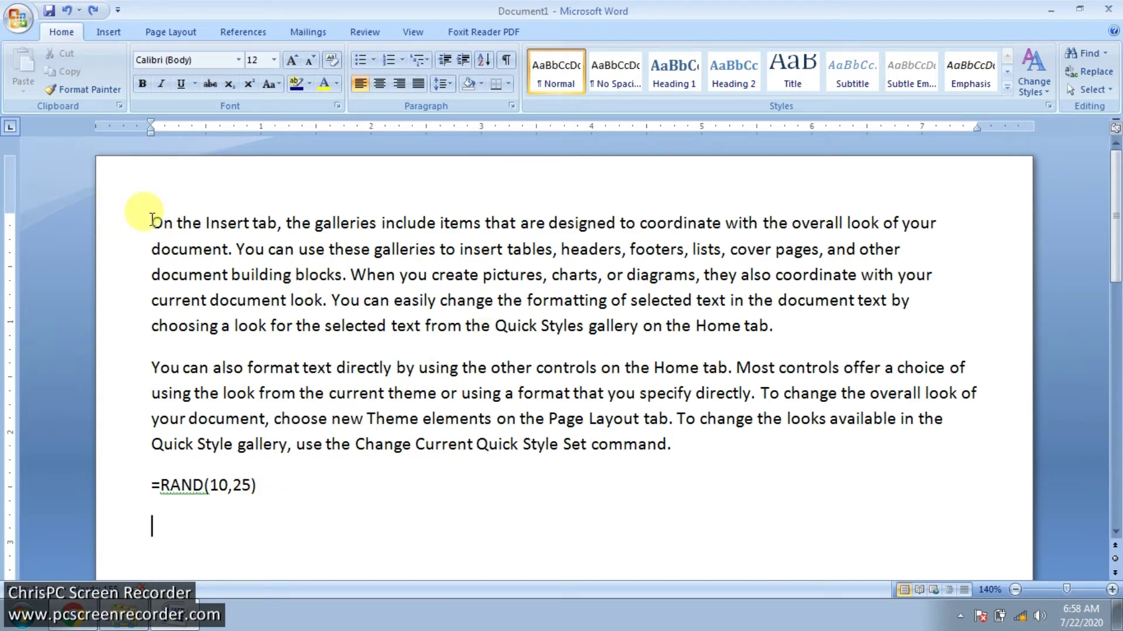
left_click_drag(152, 221, 714, 431)
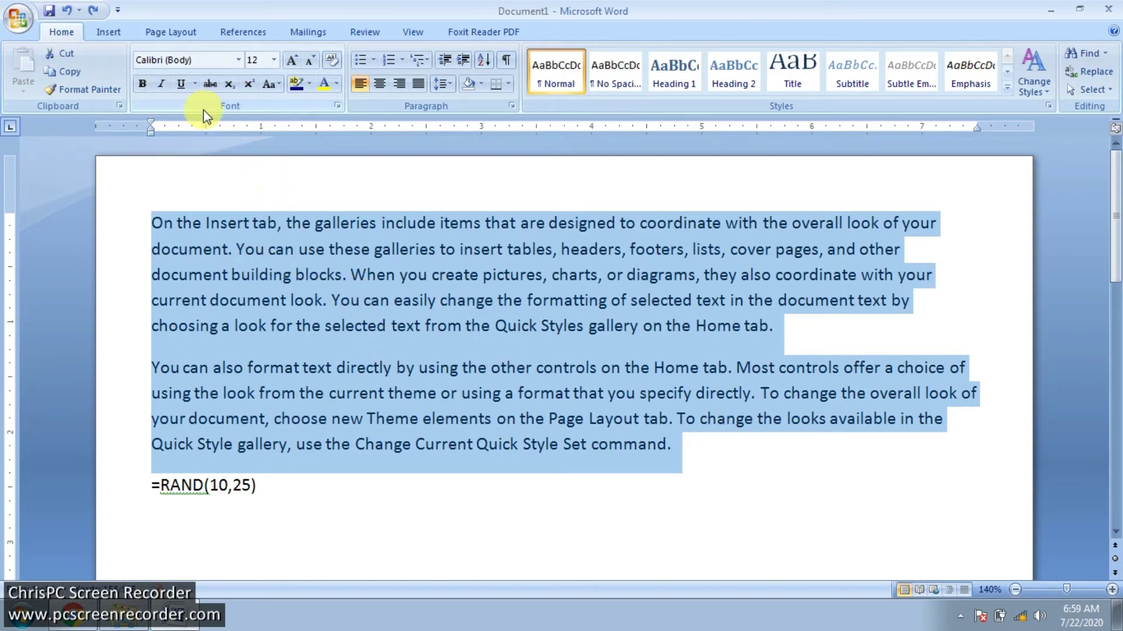
Open the Change Case menu and dismiss it without choosing an option.
left_click(271, 85)
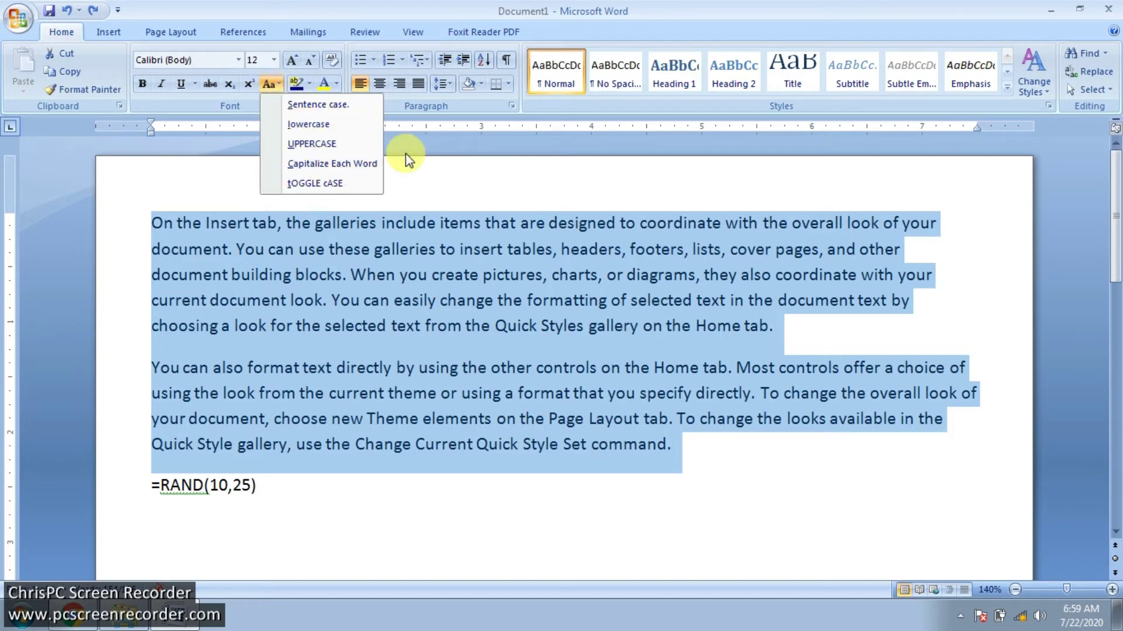
left_click(423, 183)
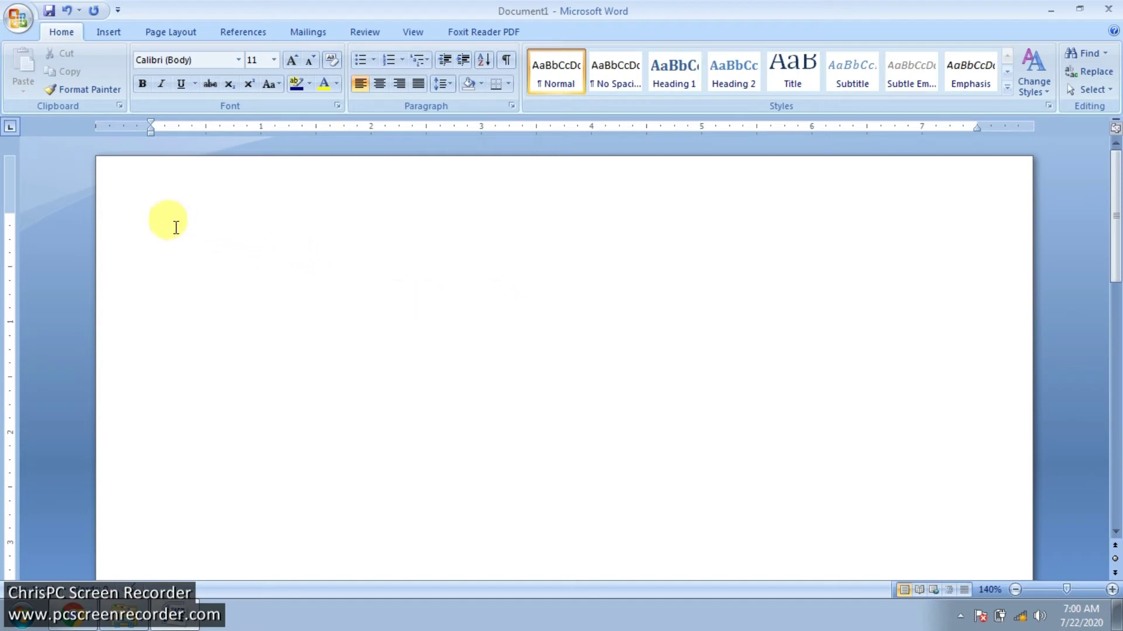
Enter =RAND(3,2) to generate three two-sentence paragraphs.
type("=")
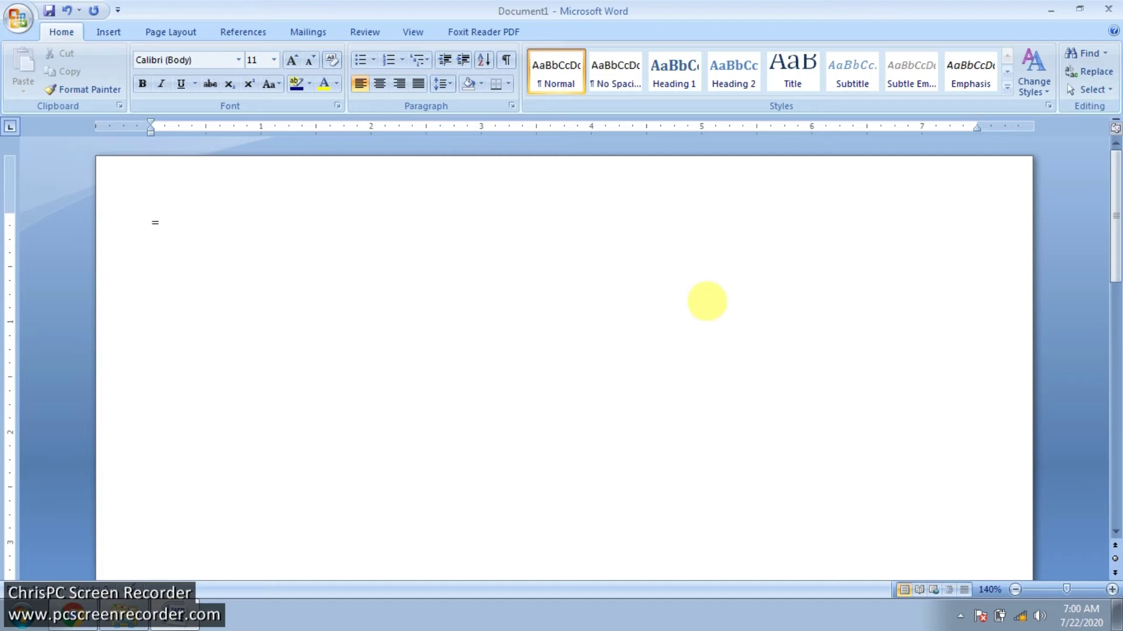
type("RAND(3,2")
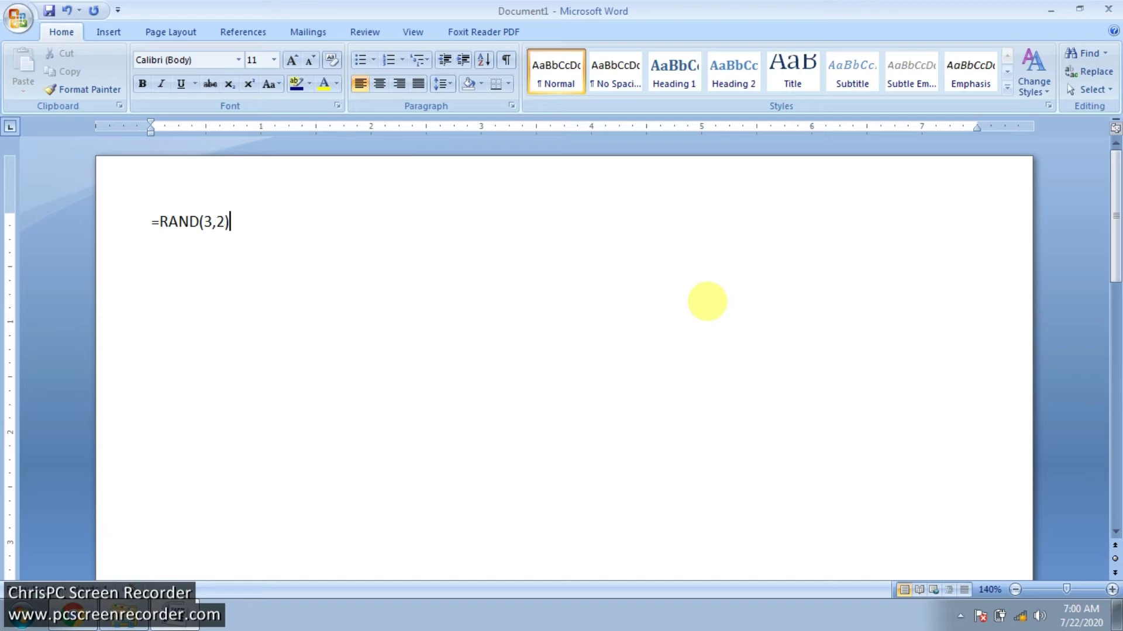
type(")")
key("Return")
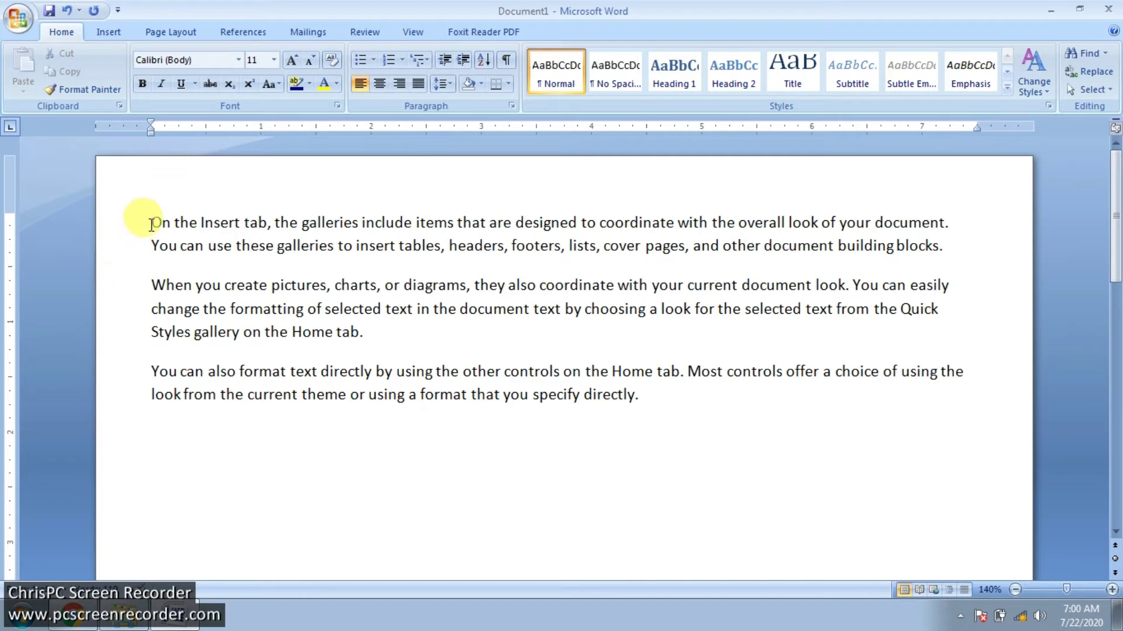
mouse_move(152, 224)
left_mouse_down()
mouse_move(686, 228)
mouse_move(932, 248)
mouse_move(959, 321)
mouse_move(960, 394)
mouse_move(938, 287)
mouse_move(737, 220)
mouse_move(151, 223)
left_mouse_up()
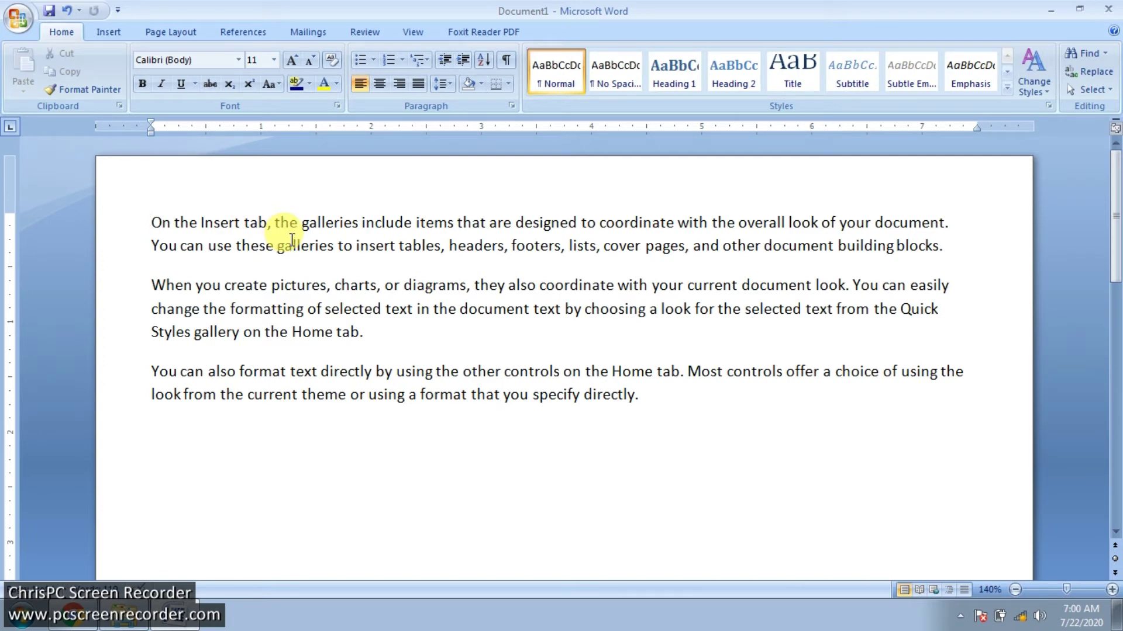
key("shift+Right")
key("shift+Right")
key("shift+Right")
key("shift+Right")
key("shift+Right")
key("shift+Right")
key("shift+Right")
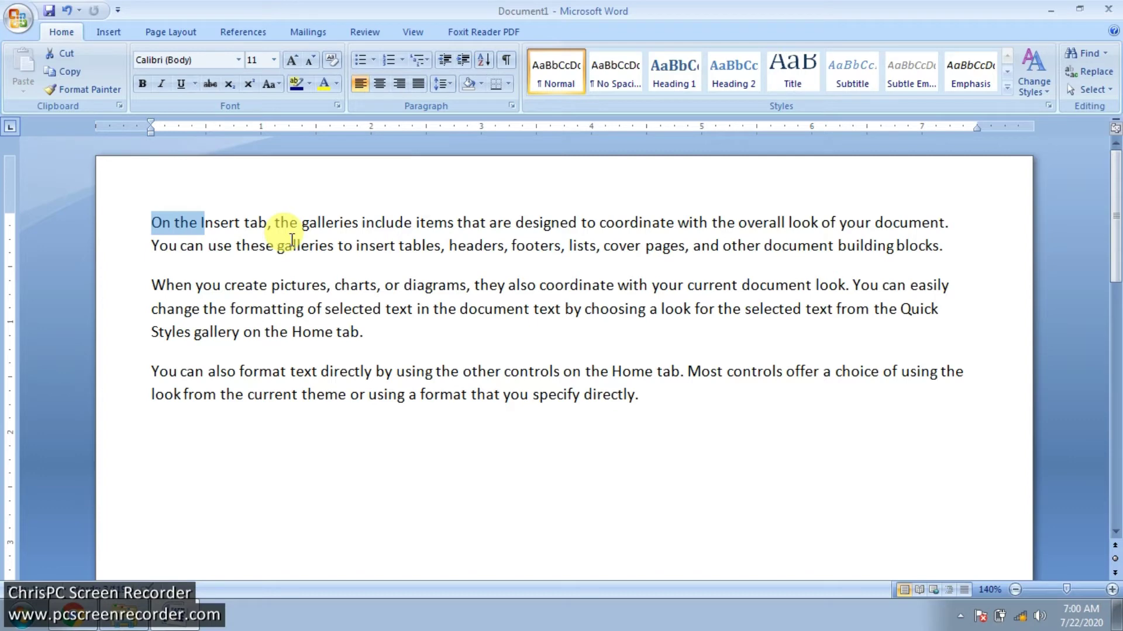
key("shift+Down")
key("shift+Down")
key("shift+Down")
key("shift+Down")
key("shift+Down")
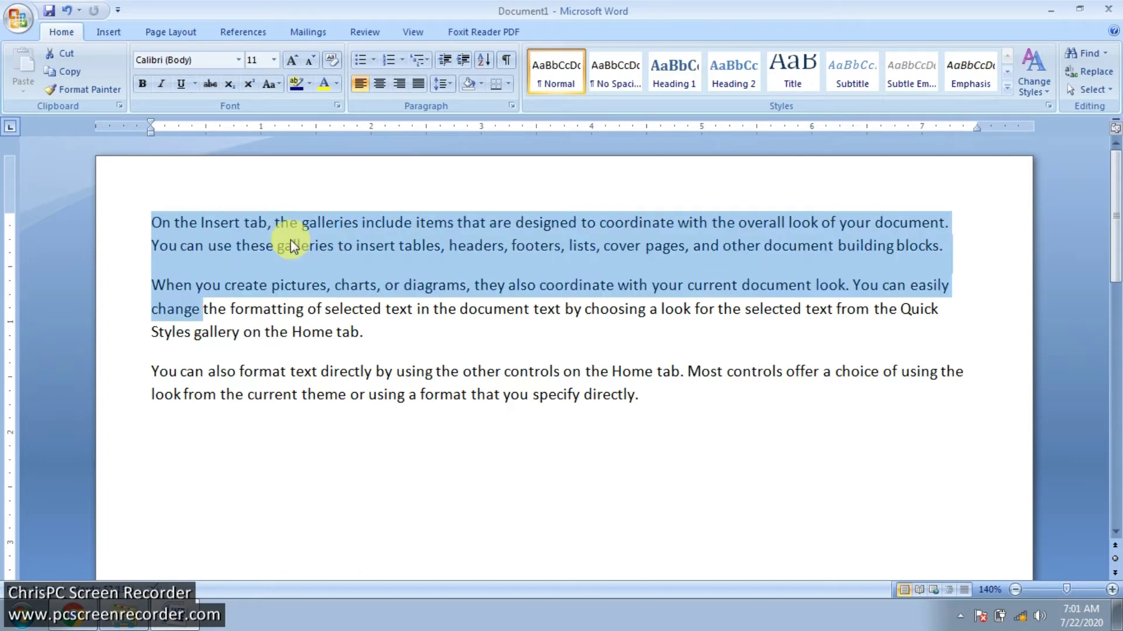
key("shift+Down")
key("shift+Down")
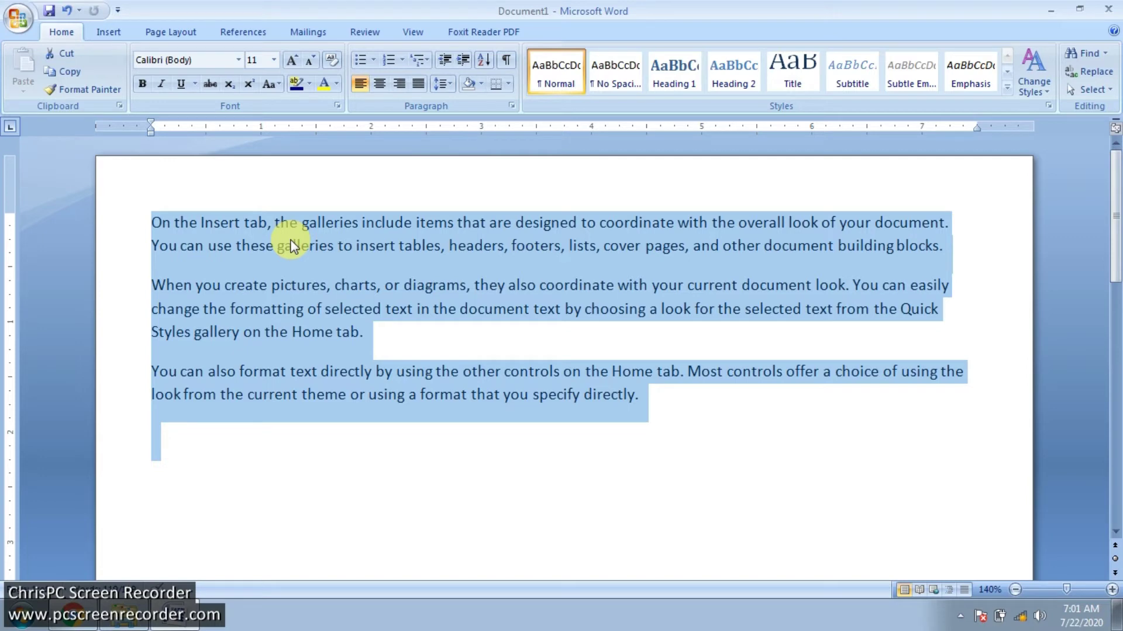
left_click(292, 246)
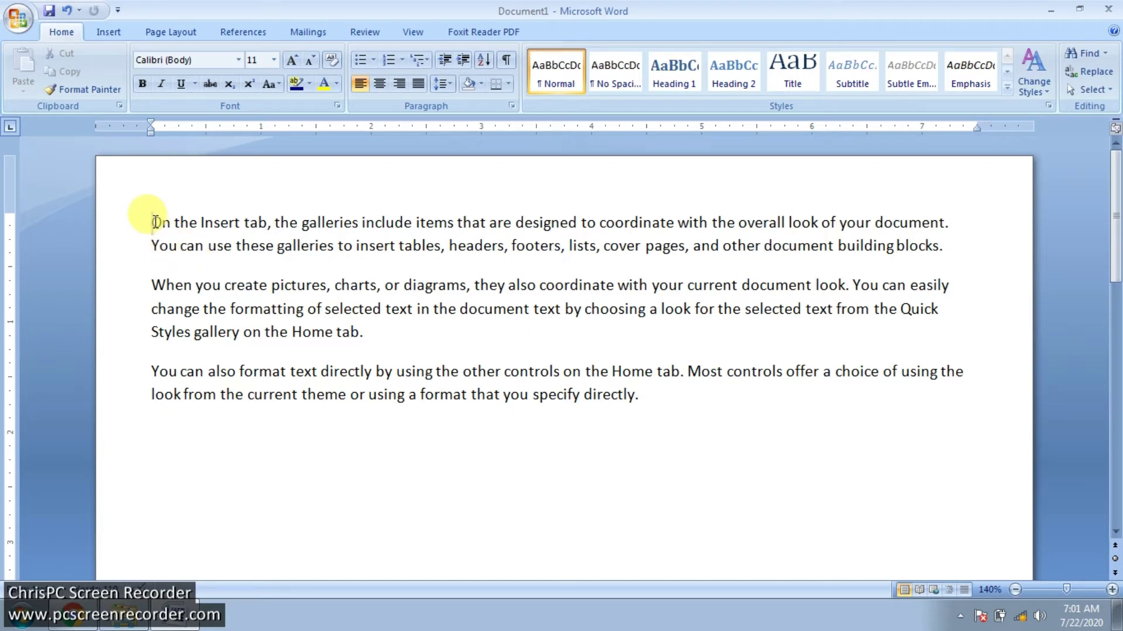
Delete a column selection from the text's left edge, then select and delete all remaining text.
left_click_drag(153, 222, 252, 417)
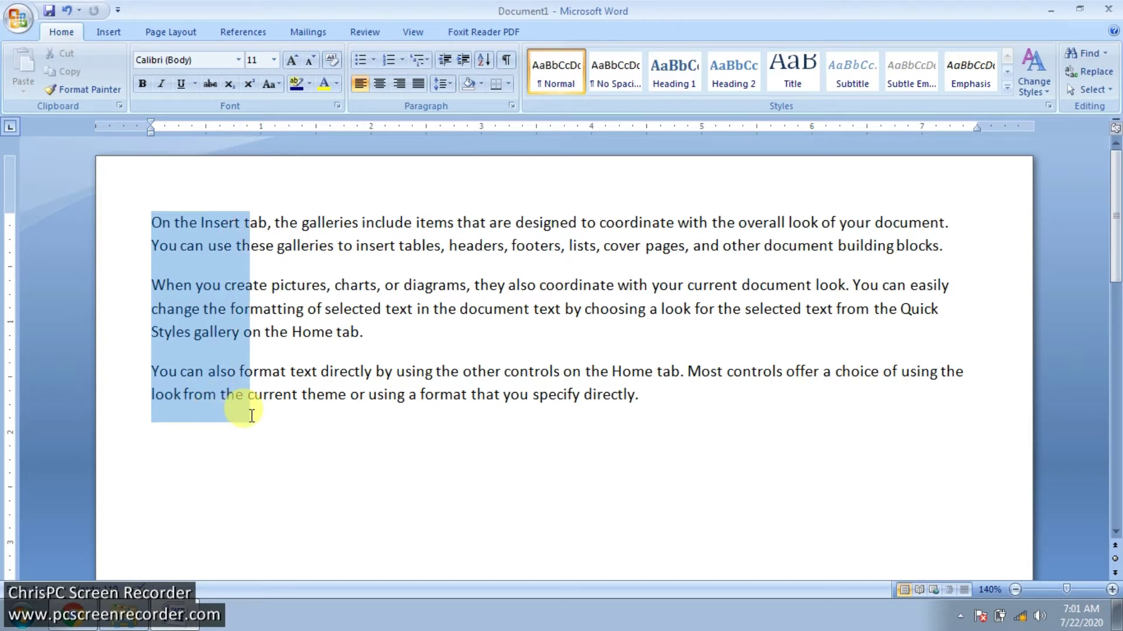
left_click_drag(252, 416, 210, 416)
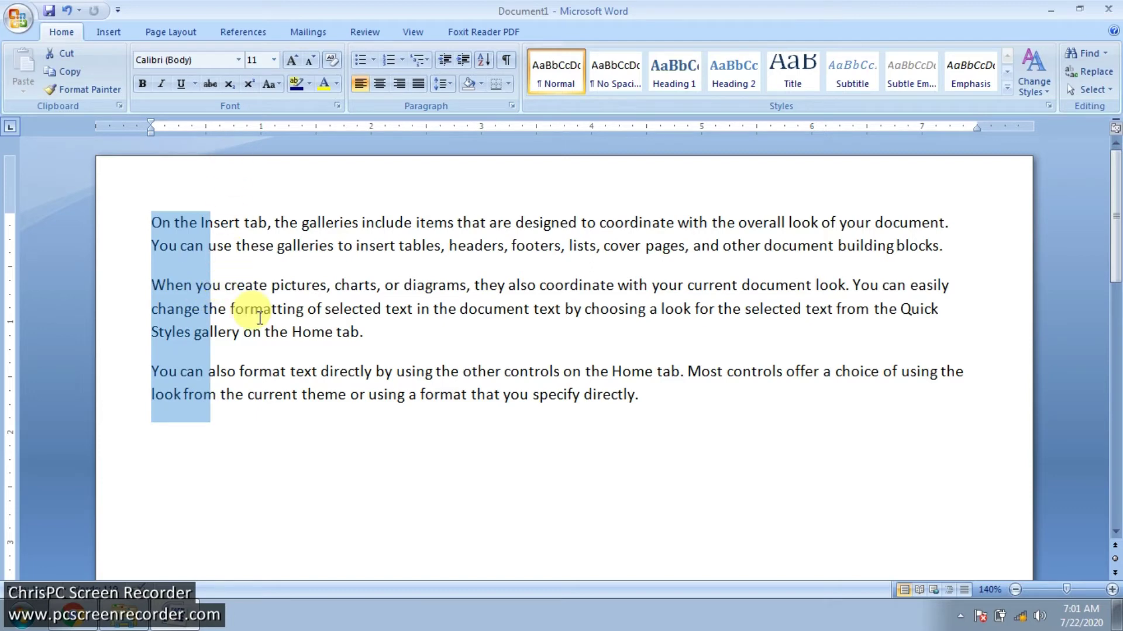
key("Delete")
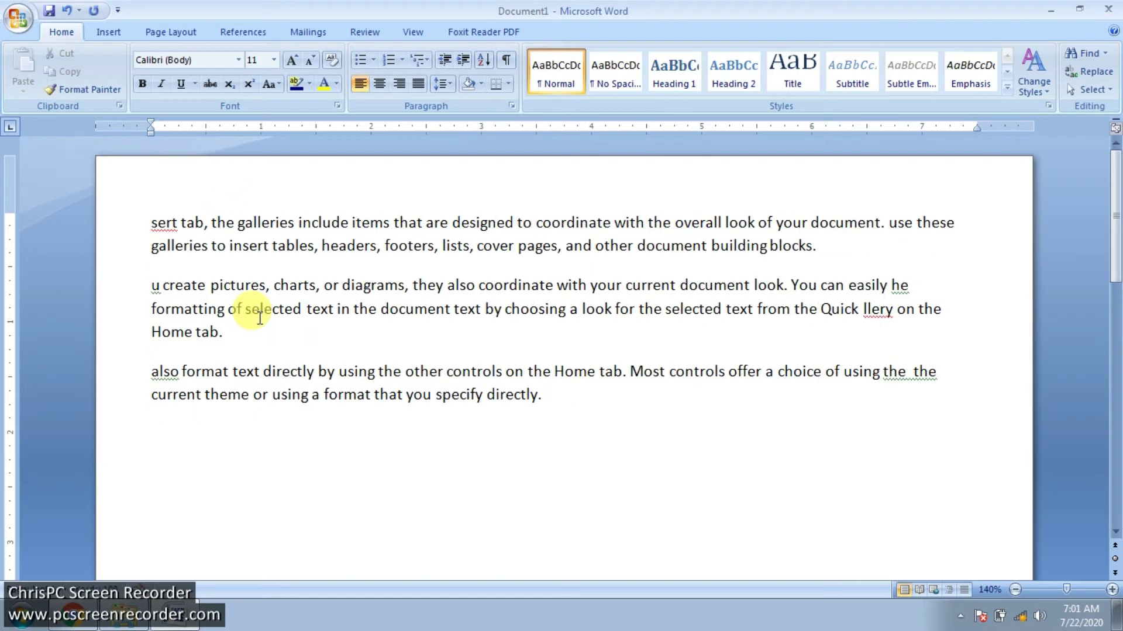
key("ctrl+a")
key("Delete")
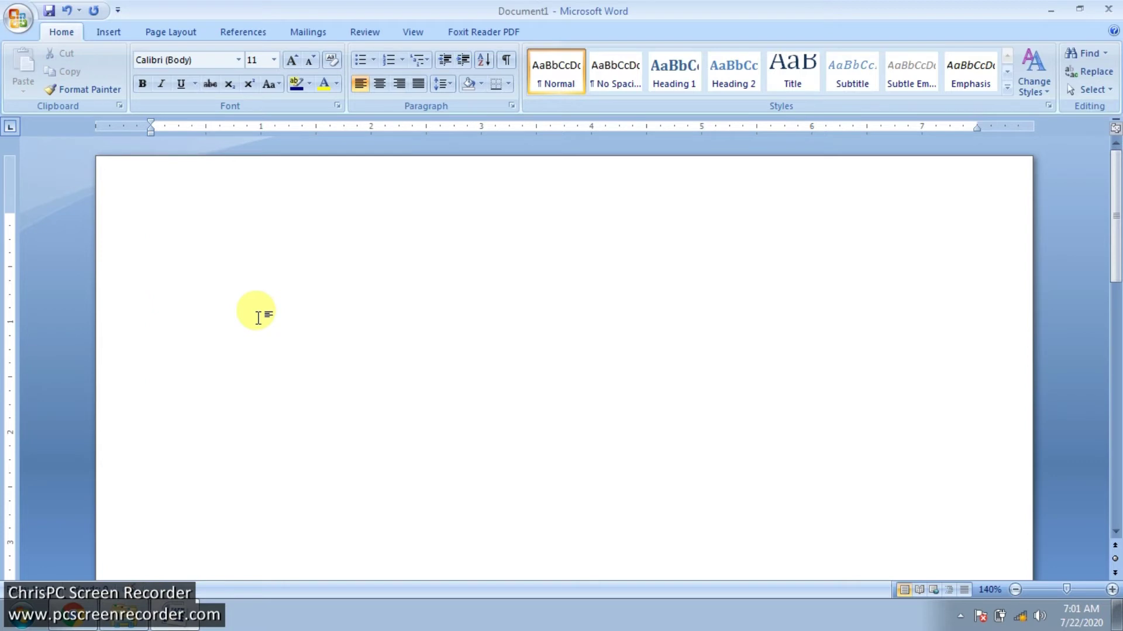
Type '1. NAME-' with a person's name, then add five more NAME- entries, one per line.
type("1")
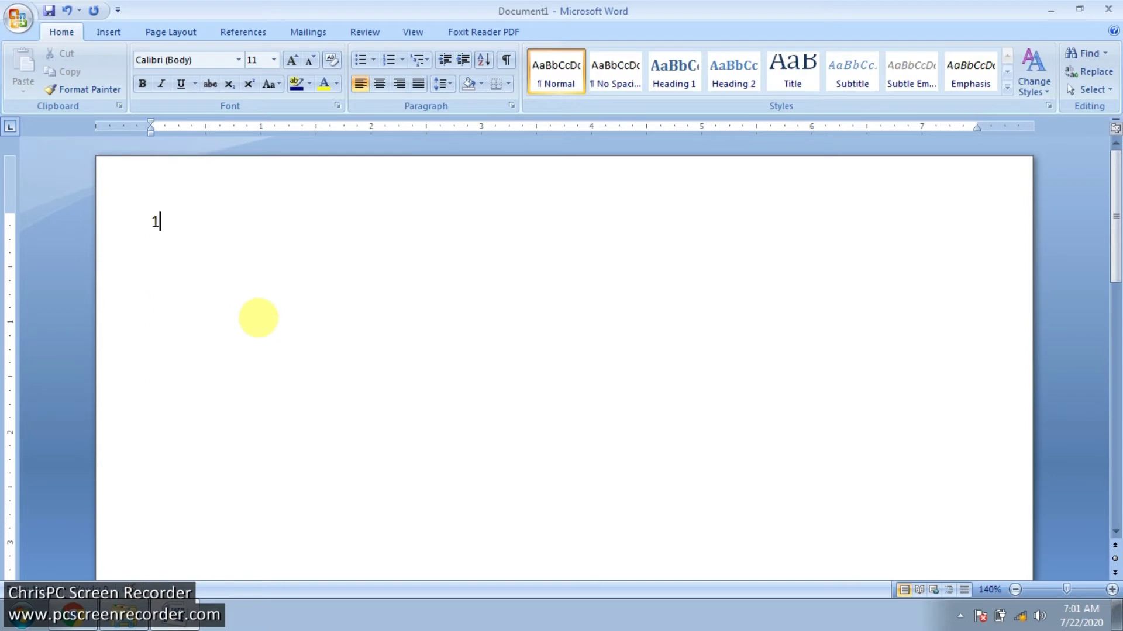
type(". ")
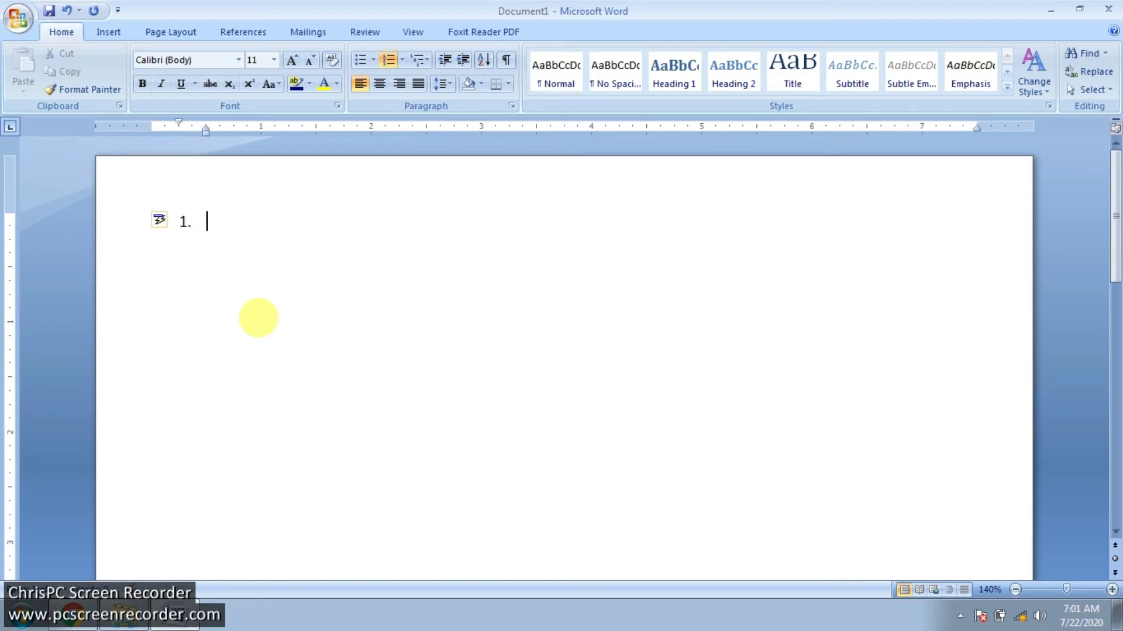
type("NAME- AMIT KUMAR")
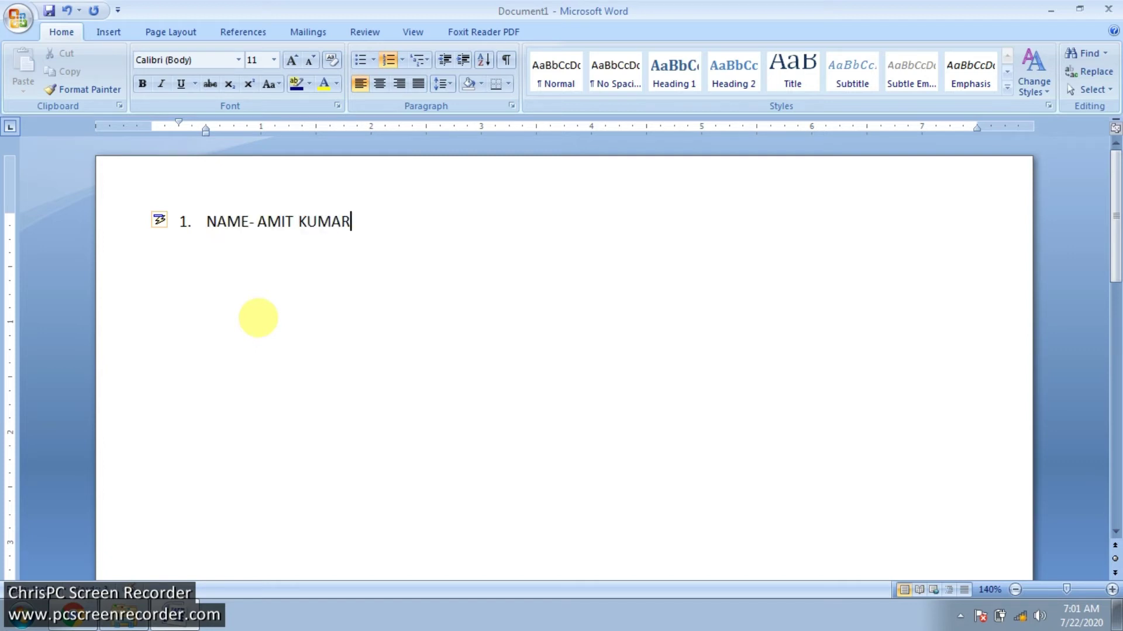
key("Return")
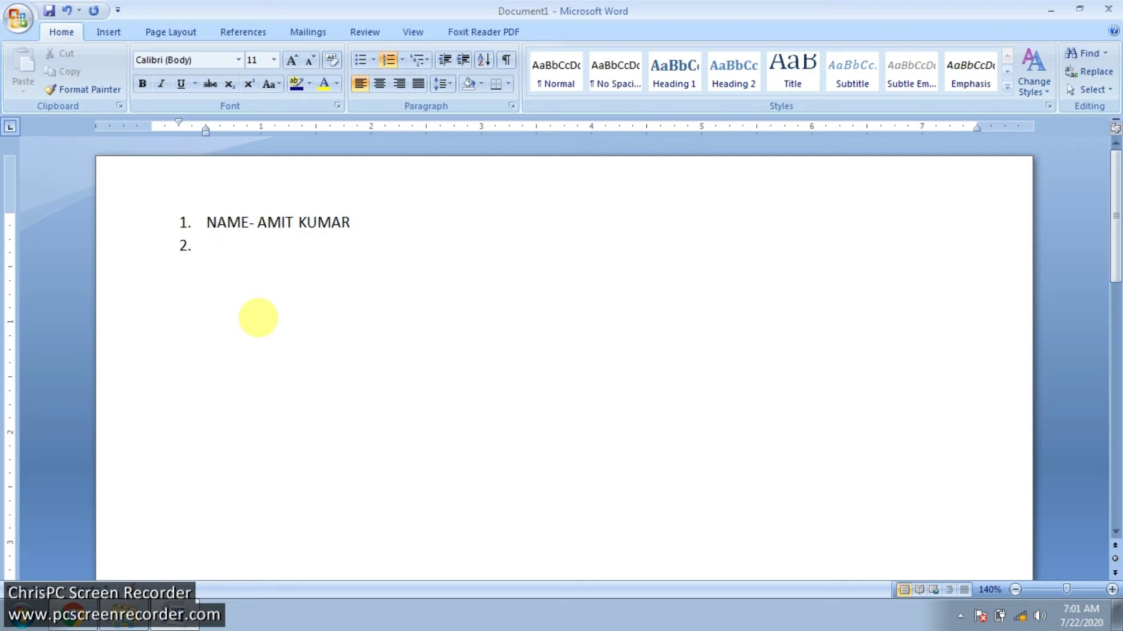
type("NAME")
type("_")
type("- ")
type("RAM")
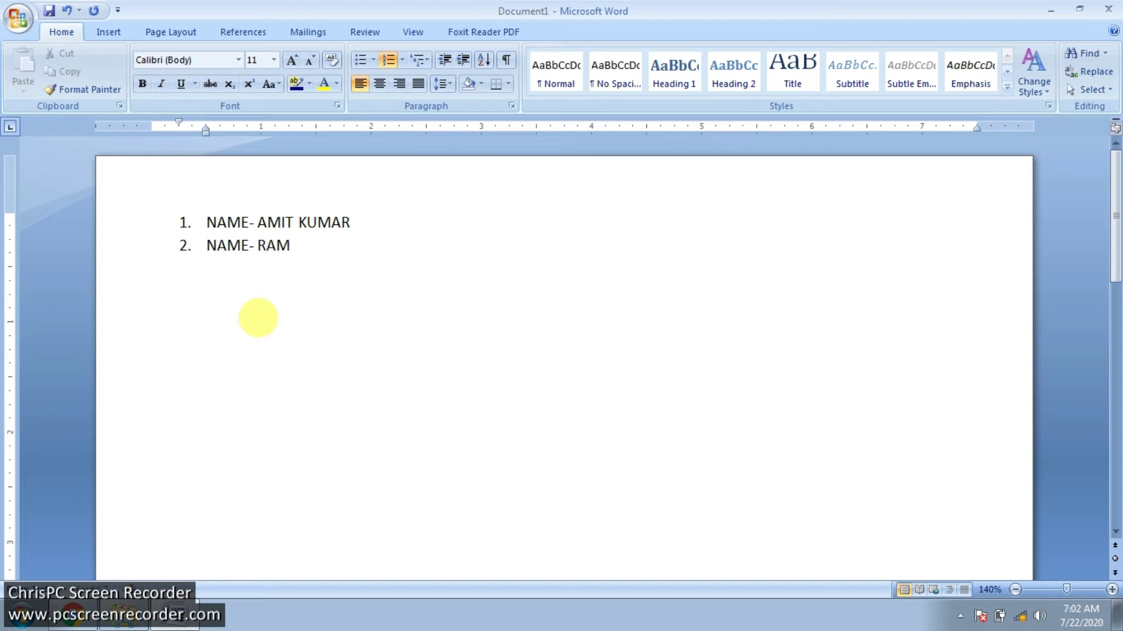
key("Return")
type("NAME PRADEEP")
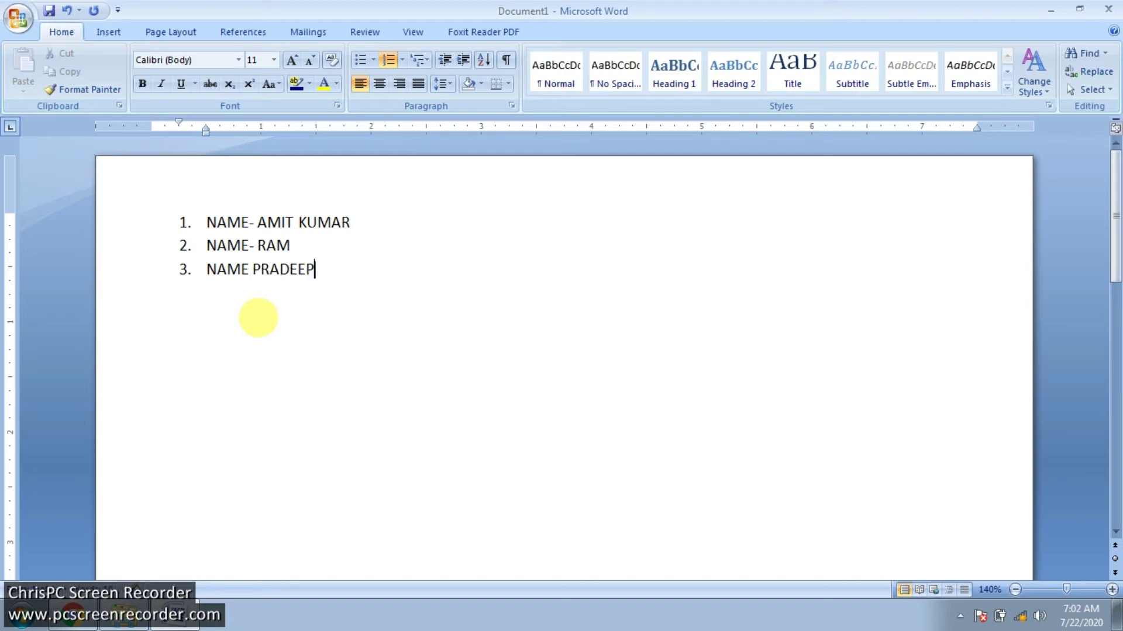
key("Return")
type("NAME-")
type("N")
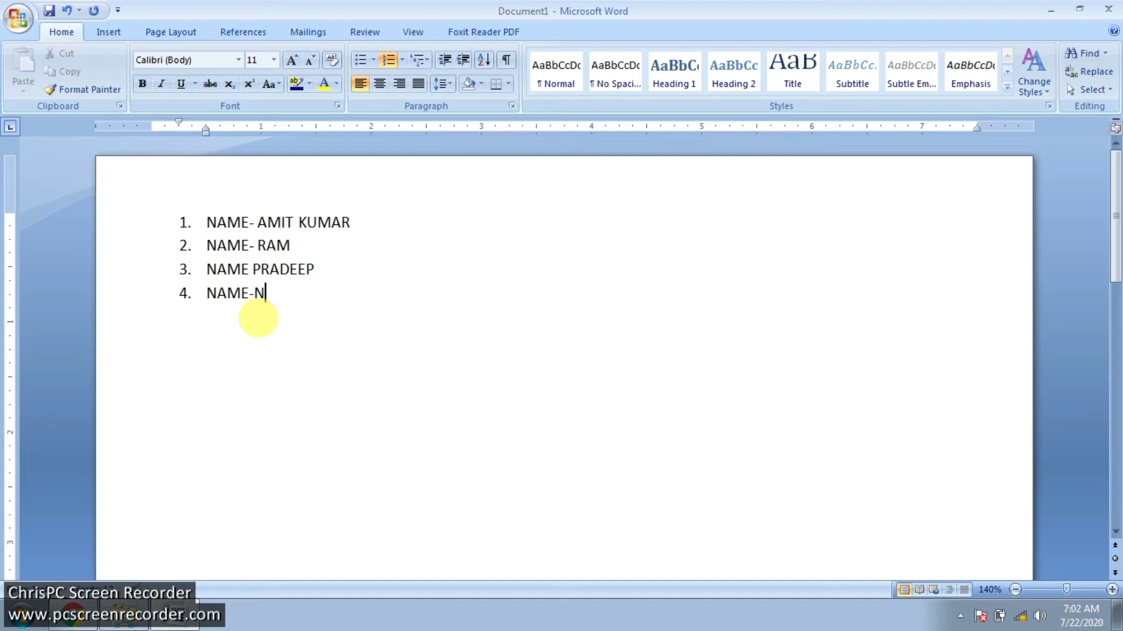
type("IRMALA")
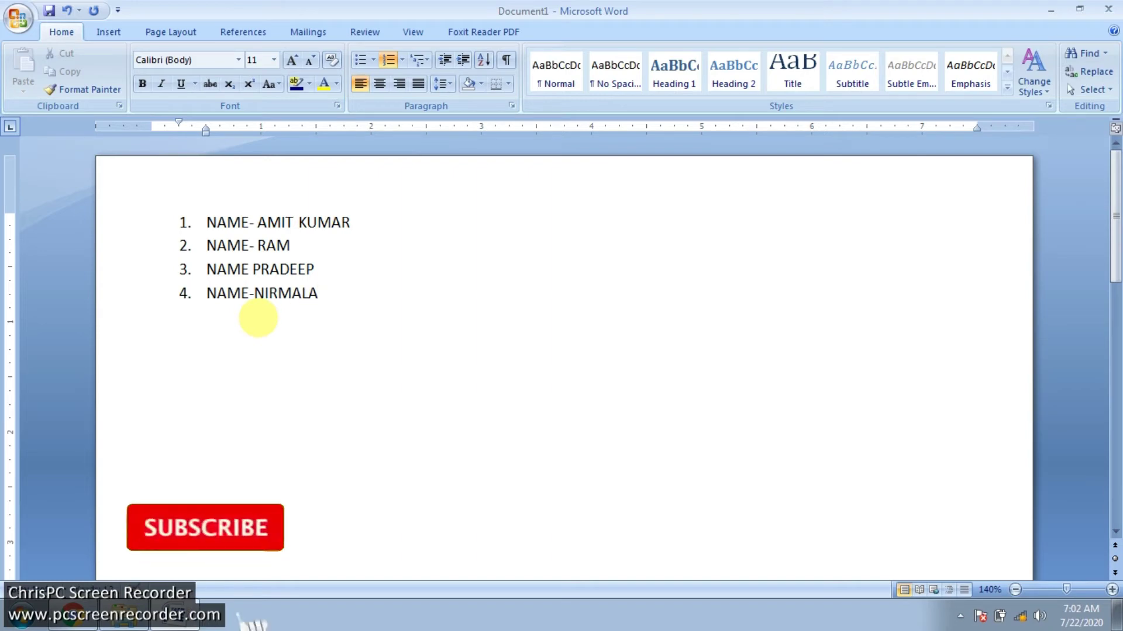
key("Return")
type("NAME-")
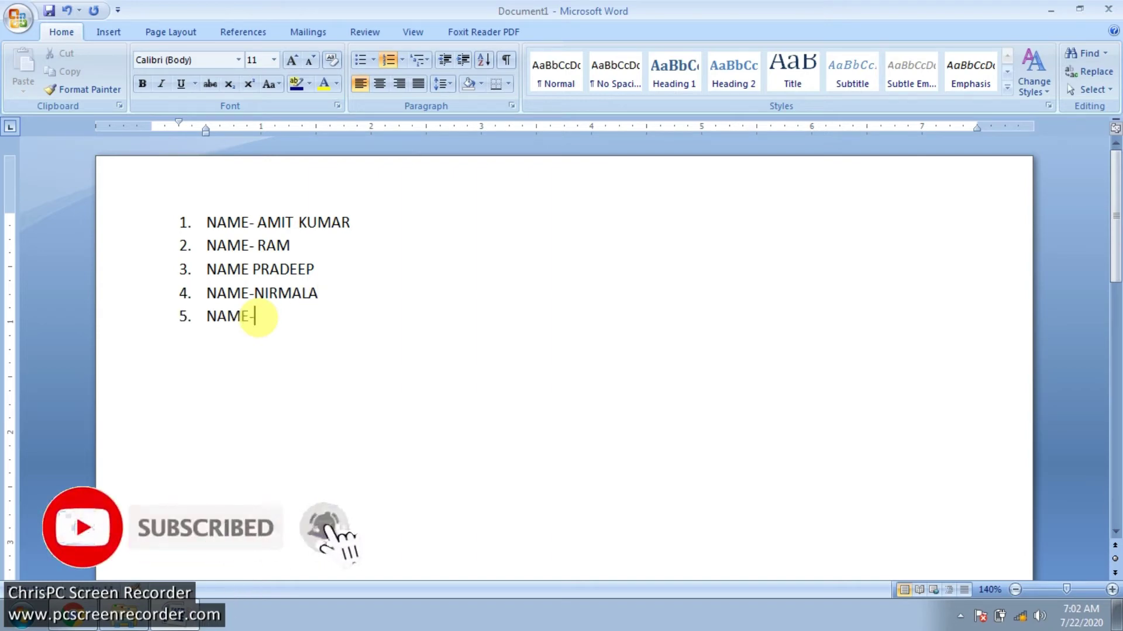
type(" ASIF")
key("Return")
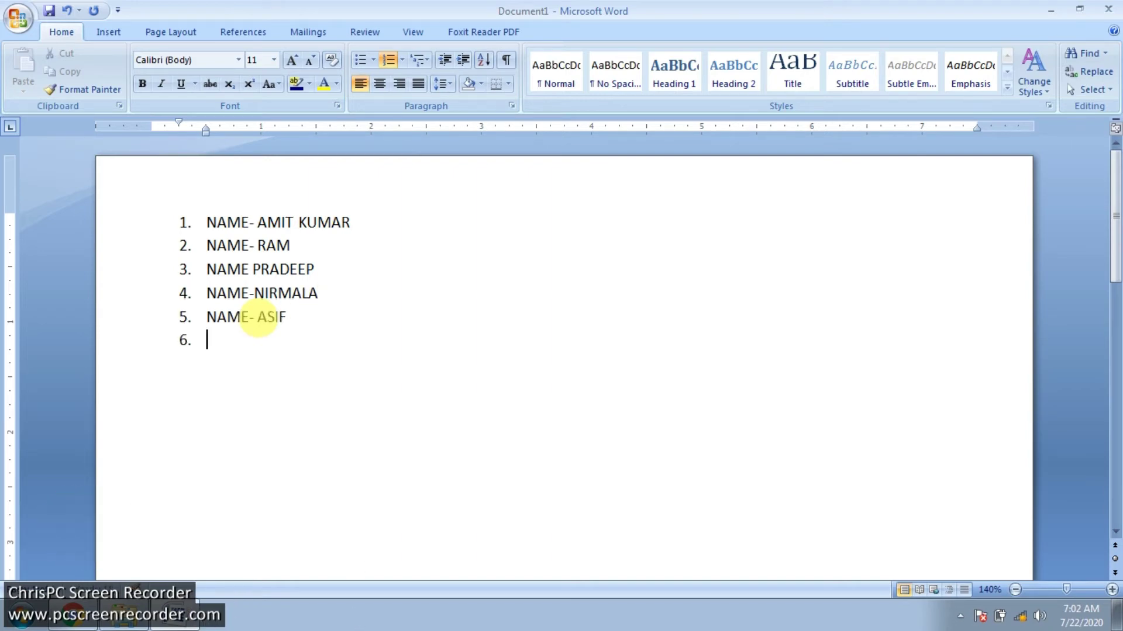
type("NAME-RAJA")
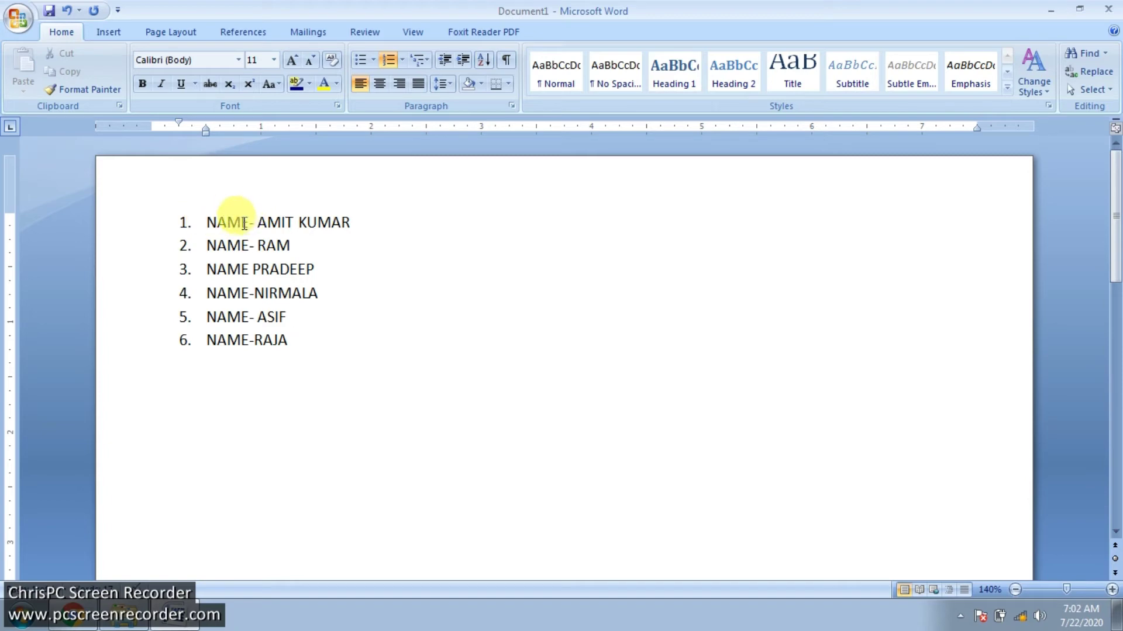
left_click(208, 222)
type("EMPLOYE")
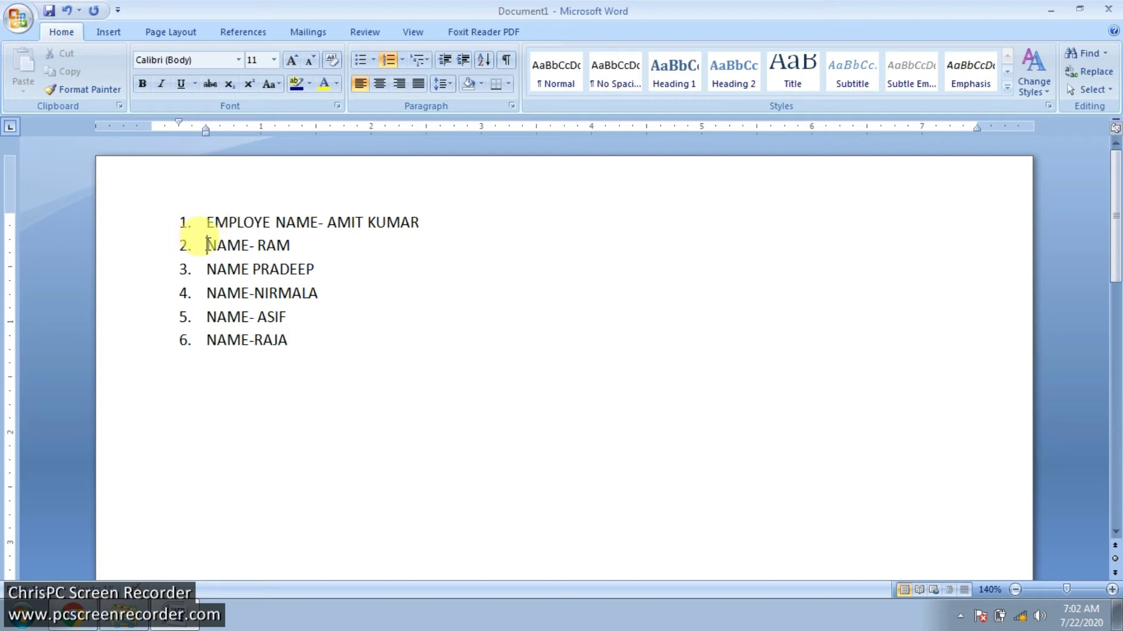
left_click_drag(209, 222, 270, 222)
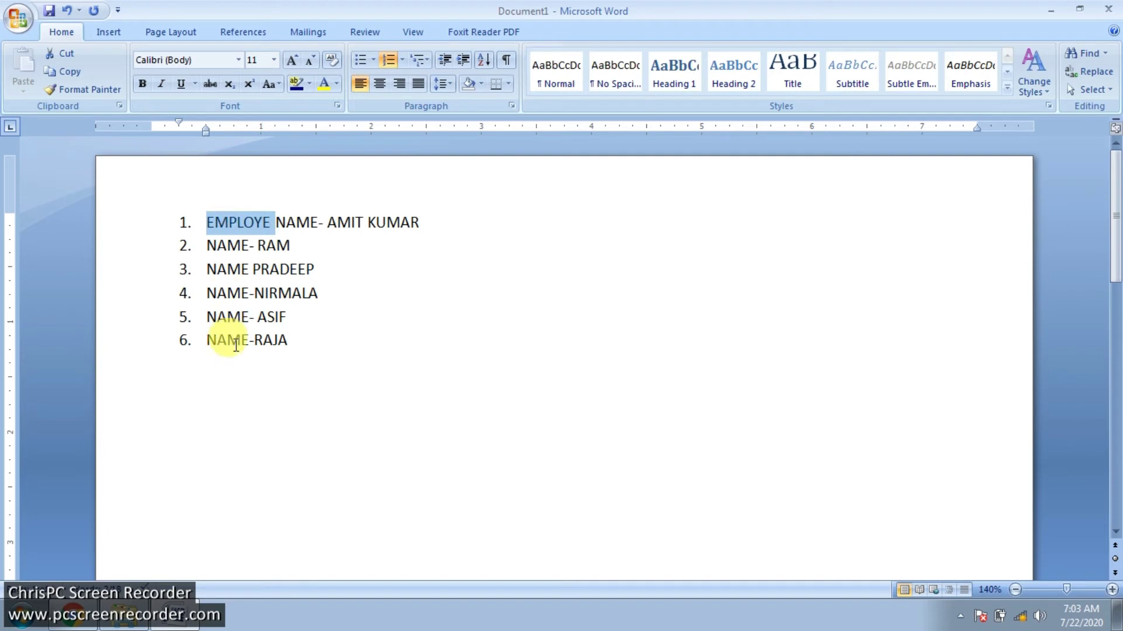
key("Delete")
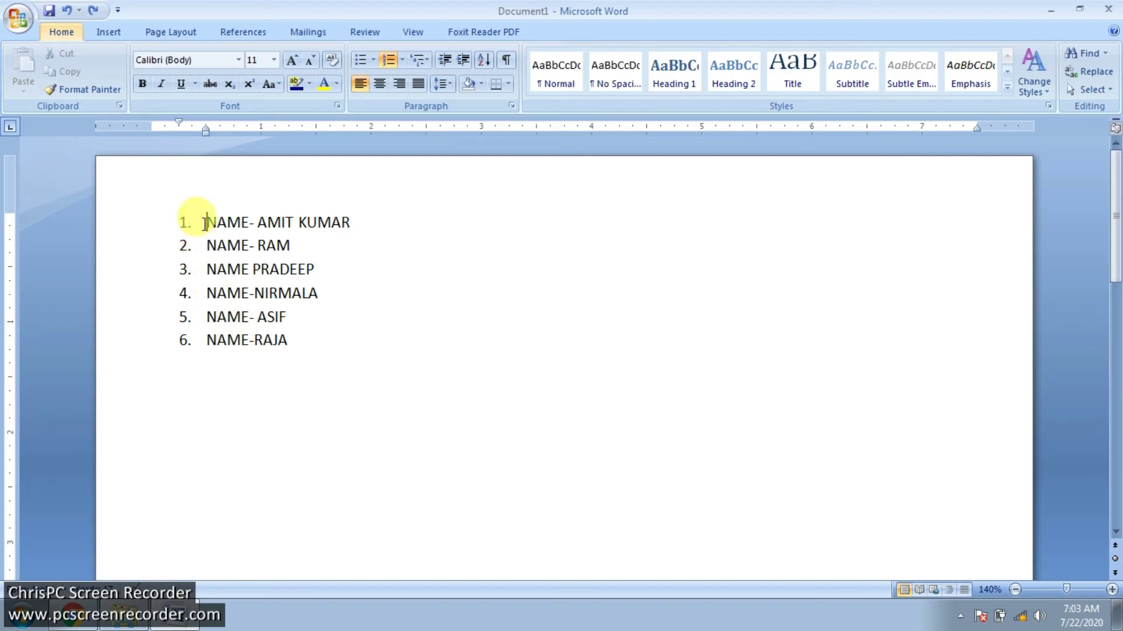
Column-select the word NAME on all six list lines and delete it.
left_click_drag(207, 211, 249, 338)
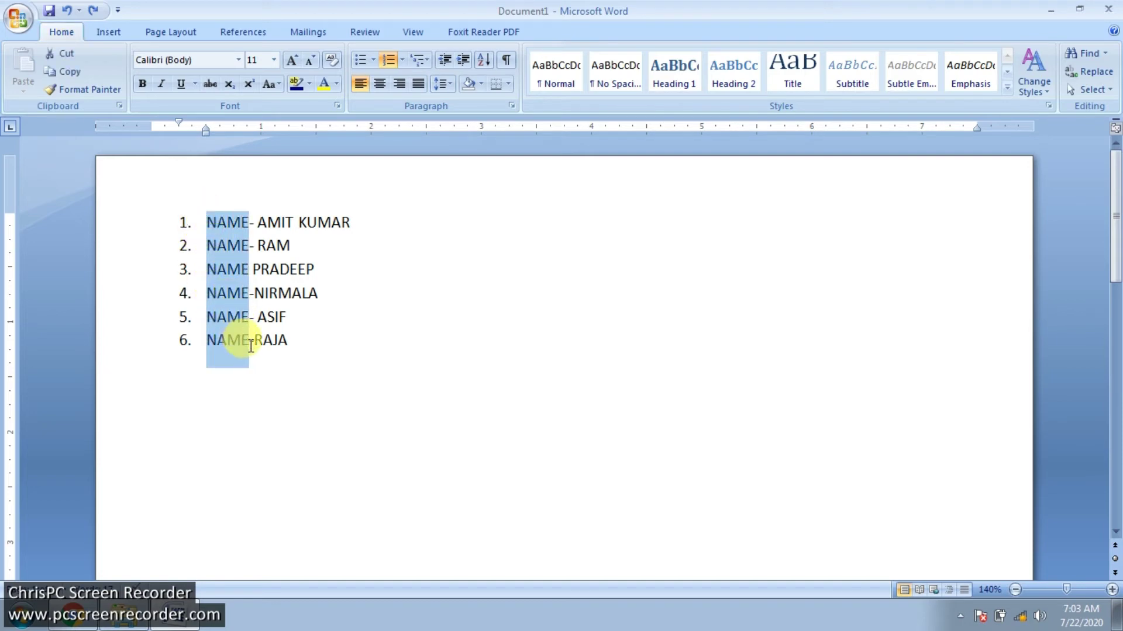
left_click(281, 339)
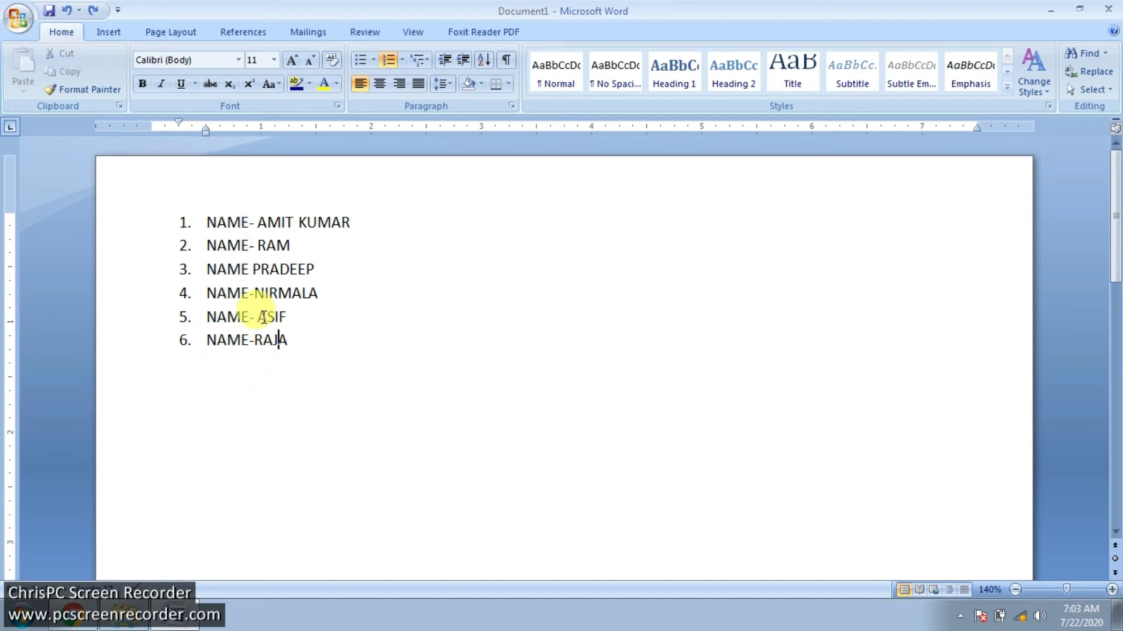
left_click_drag(207, 221, 247, 317)
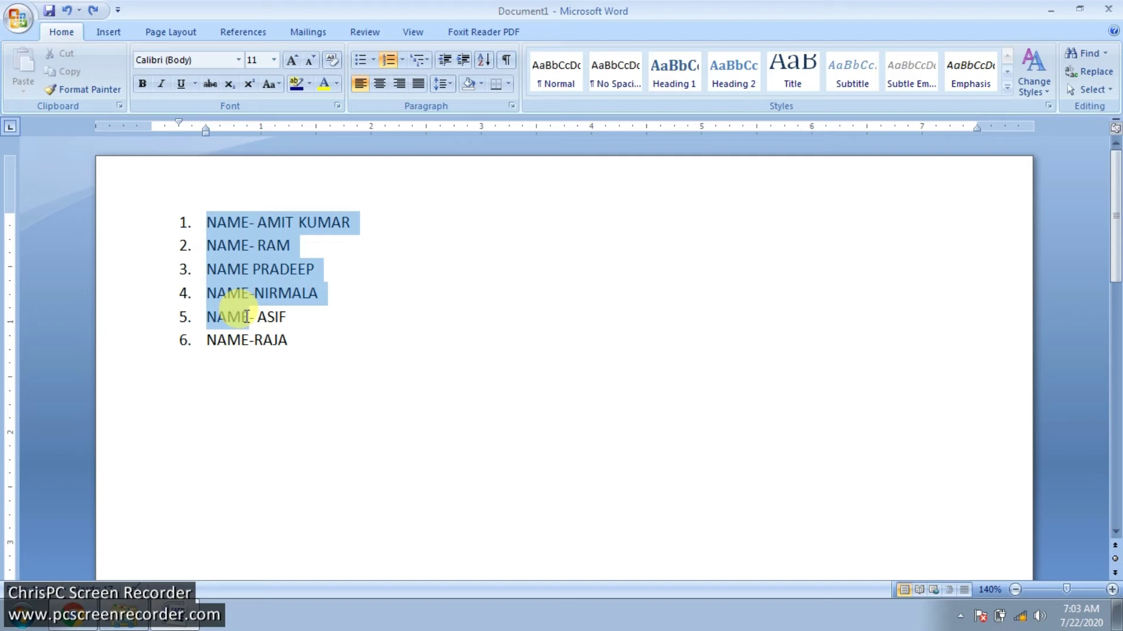
left_click_drag(247, 317, 211, 217)
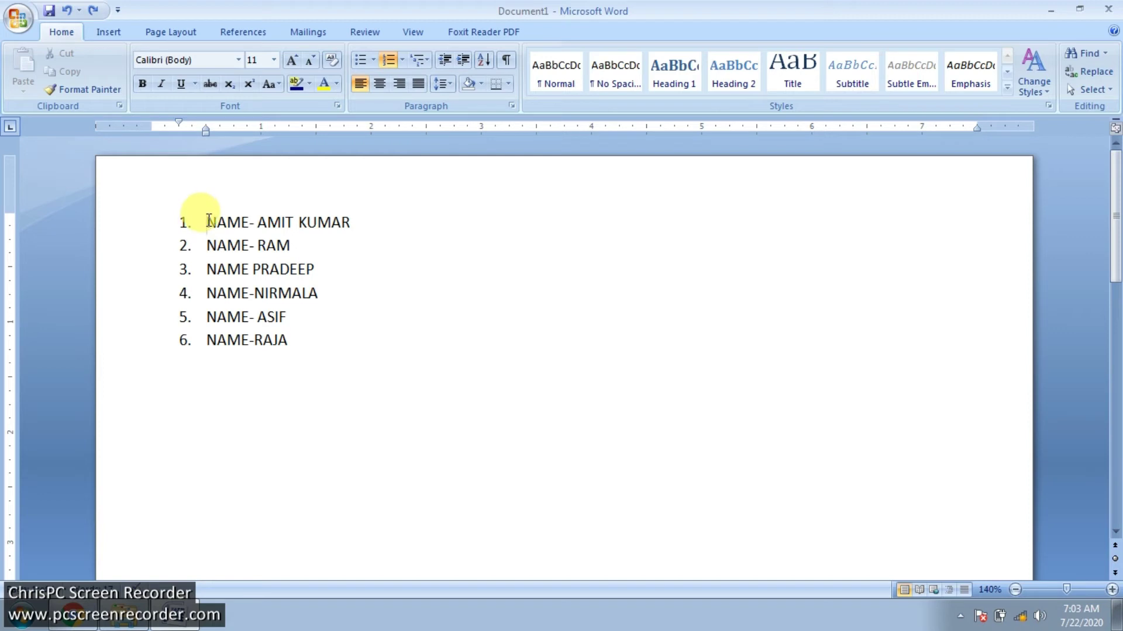
left_click_drag(209, 217, 252, 351, "alt")
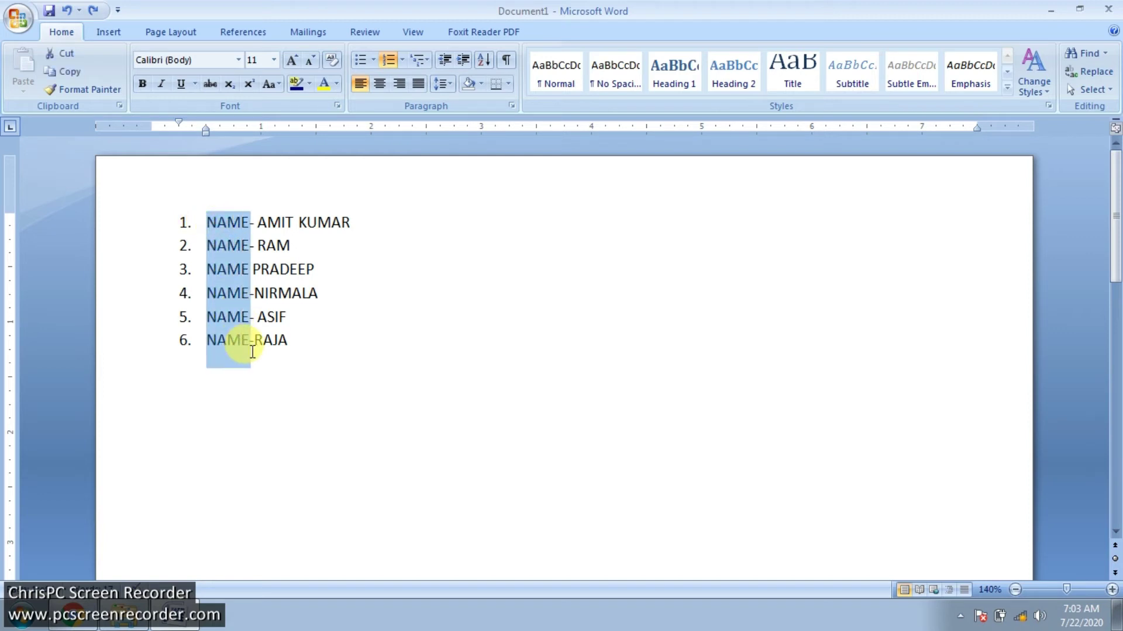
key("Delete")
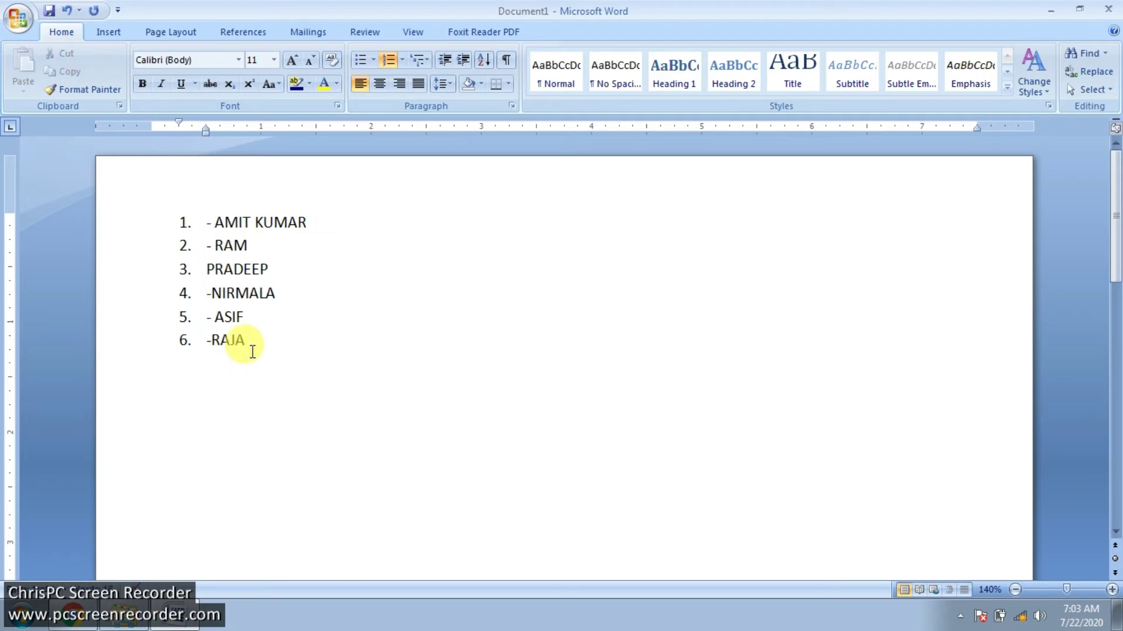
Select the whole document with Ctrl+A and delete the list.
left_click(199, 217)
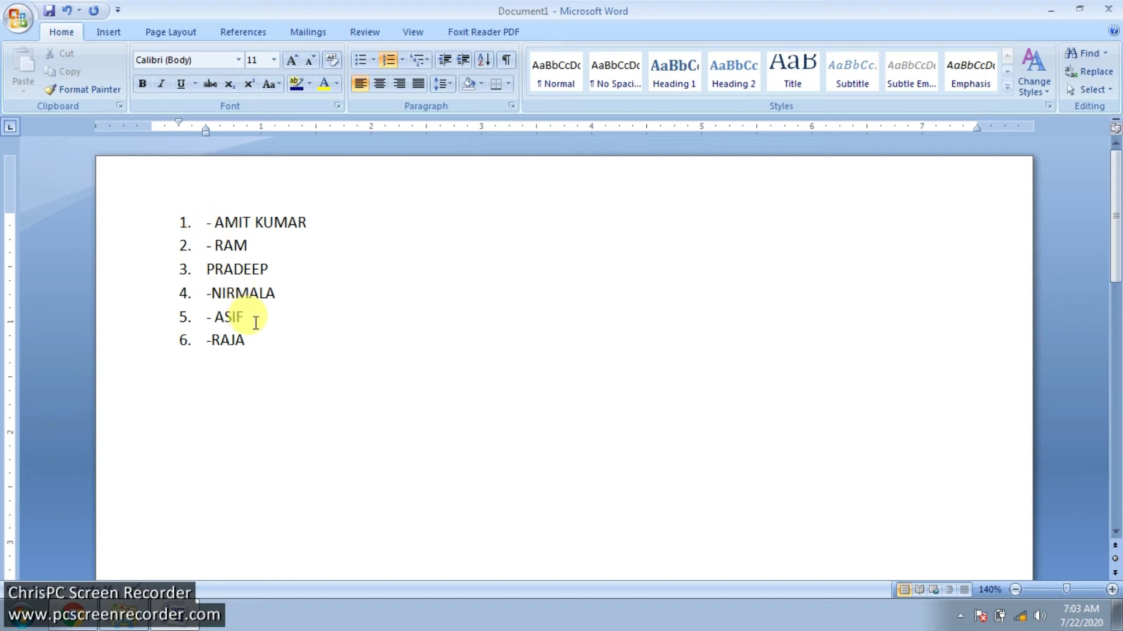
key("ctrl+a")
key("Delete")
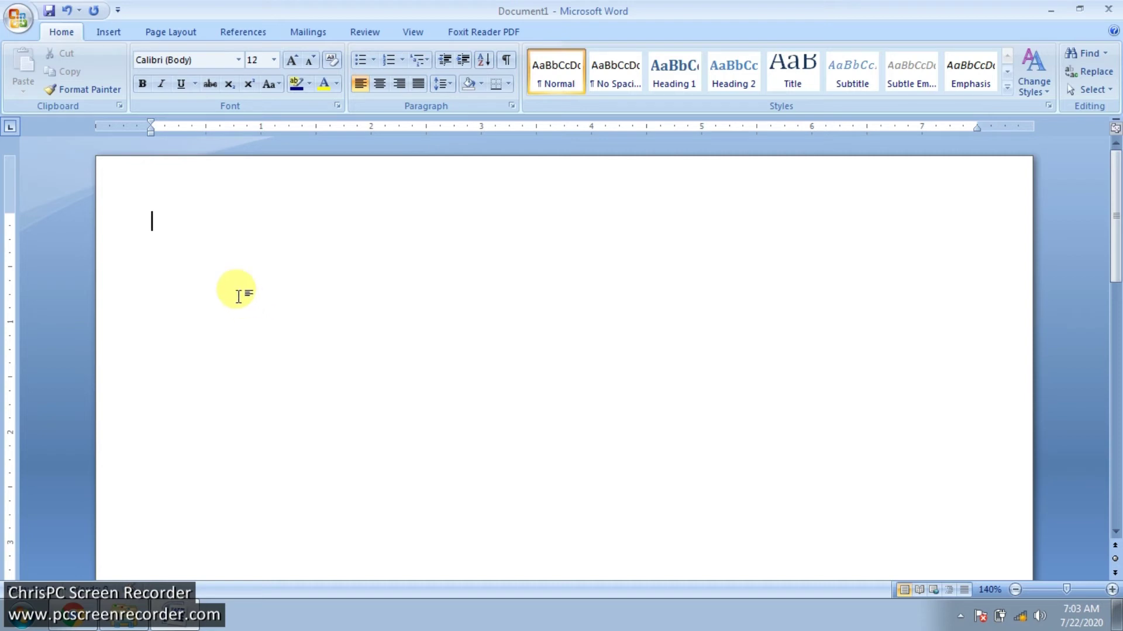
Insert a one-row, five-column table from the Insert tab's Table grid.
left_click(104, 33)
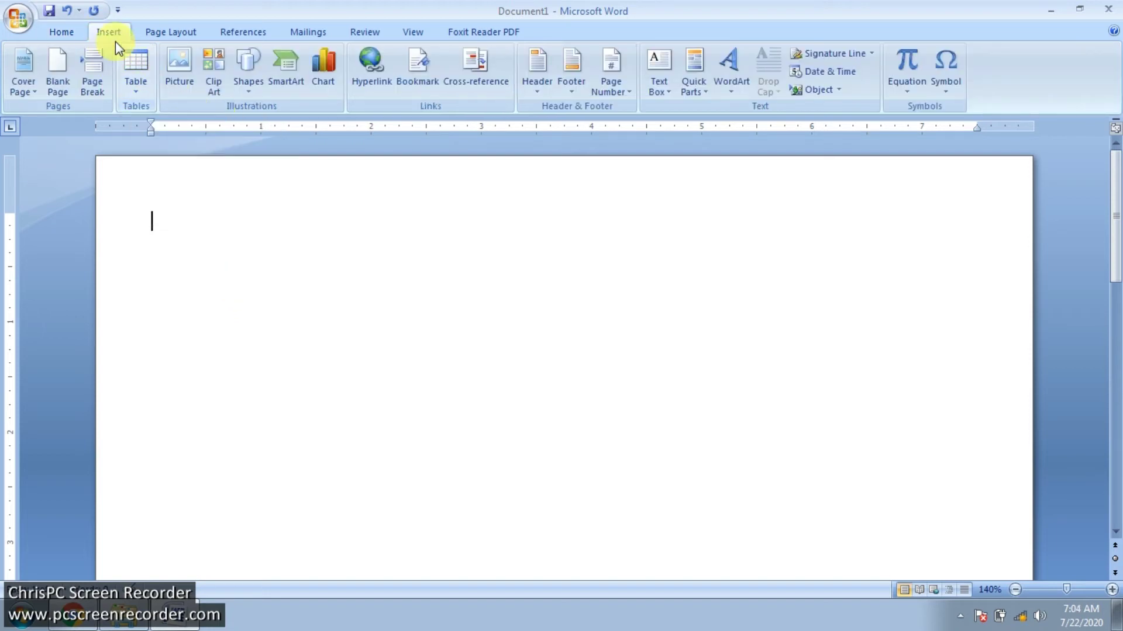
left_click(134, 91)
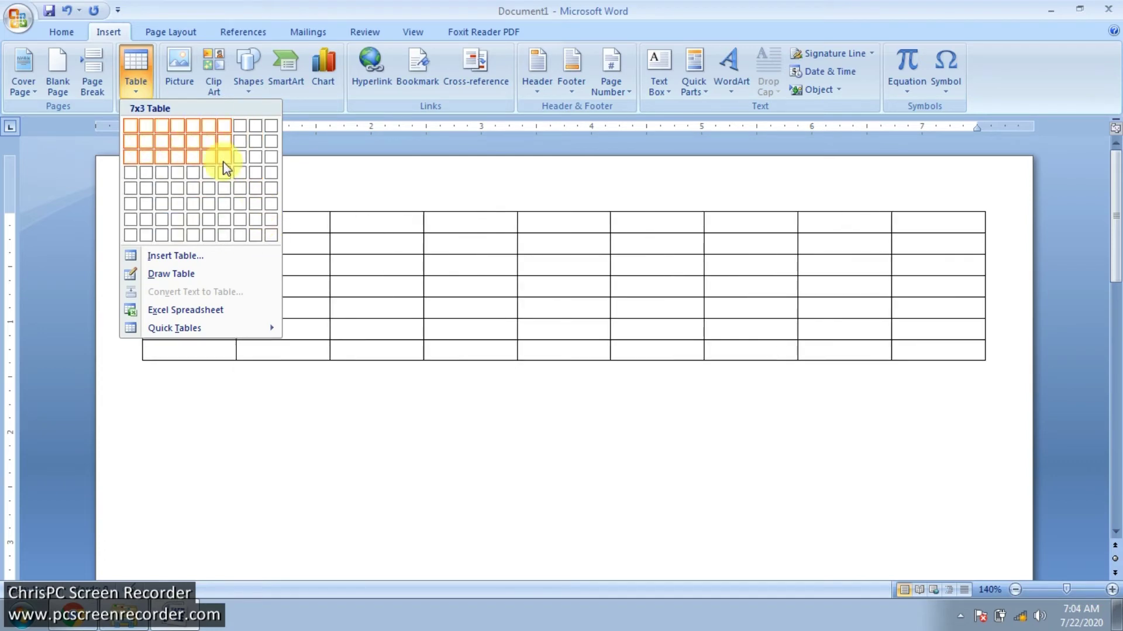
left_click(372, 398)
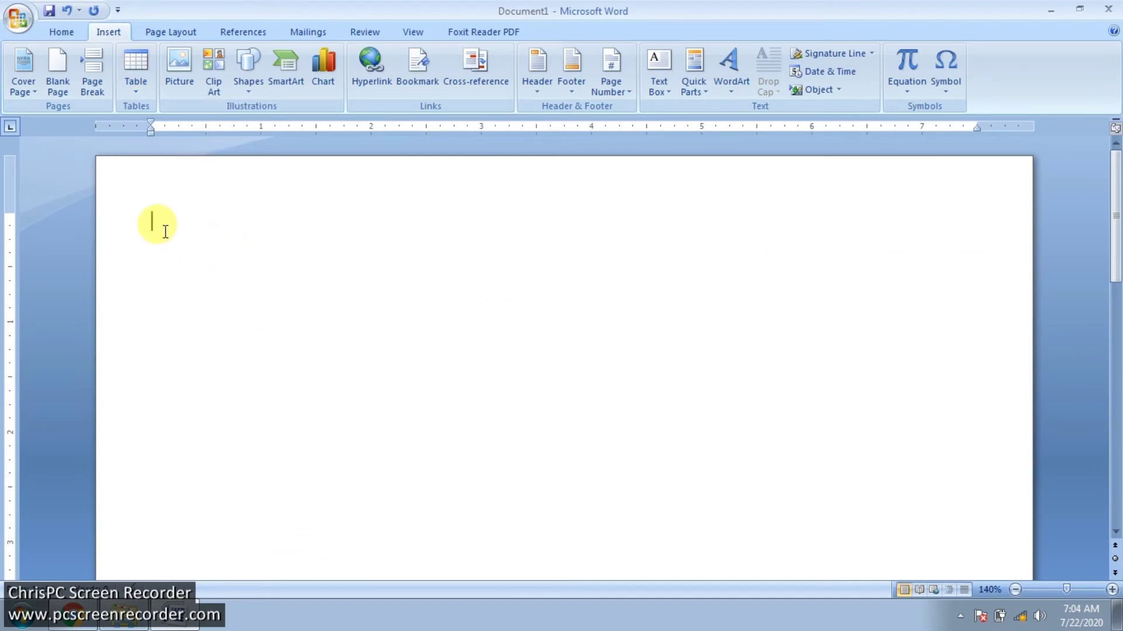
left_click(65, 33)
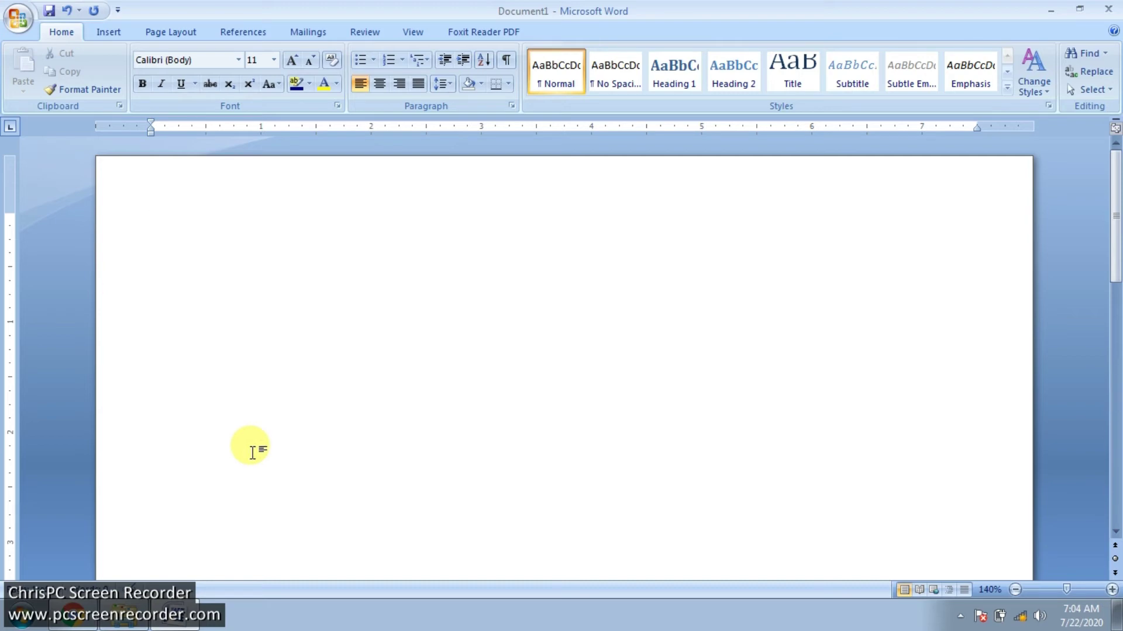
left_click(113, 30)
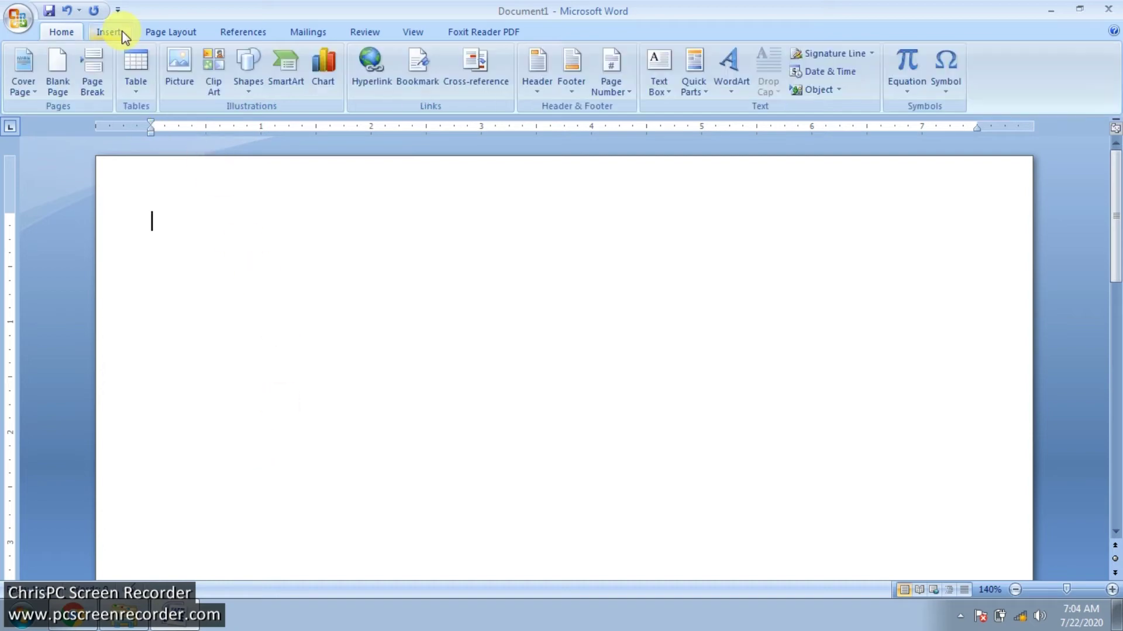
left_click(138, 93)
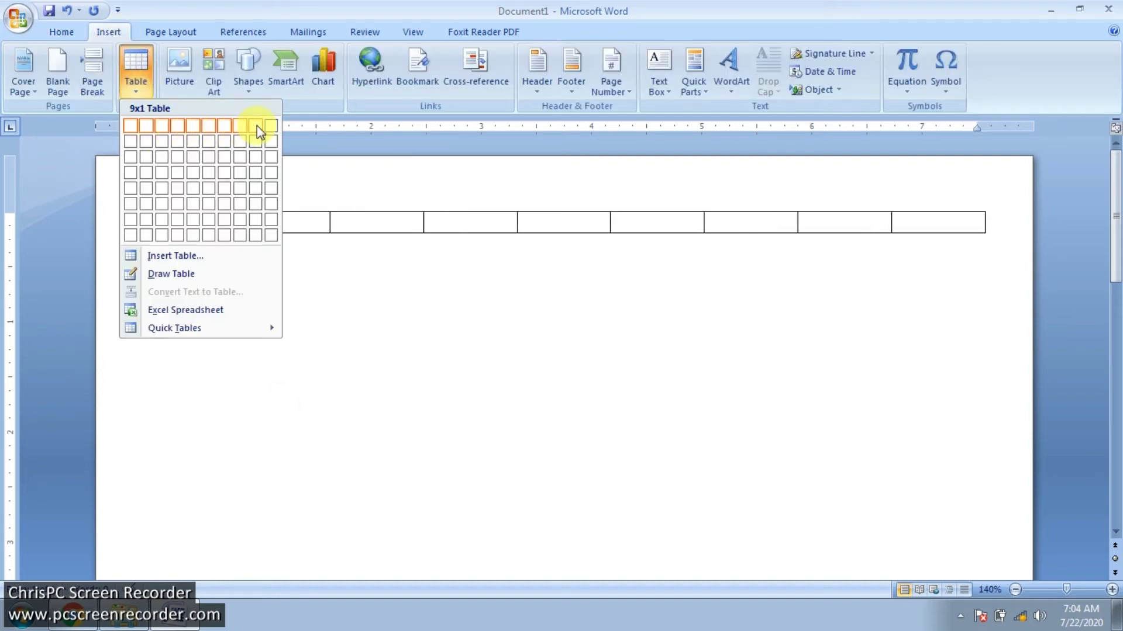
left_click(194, 127)
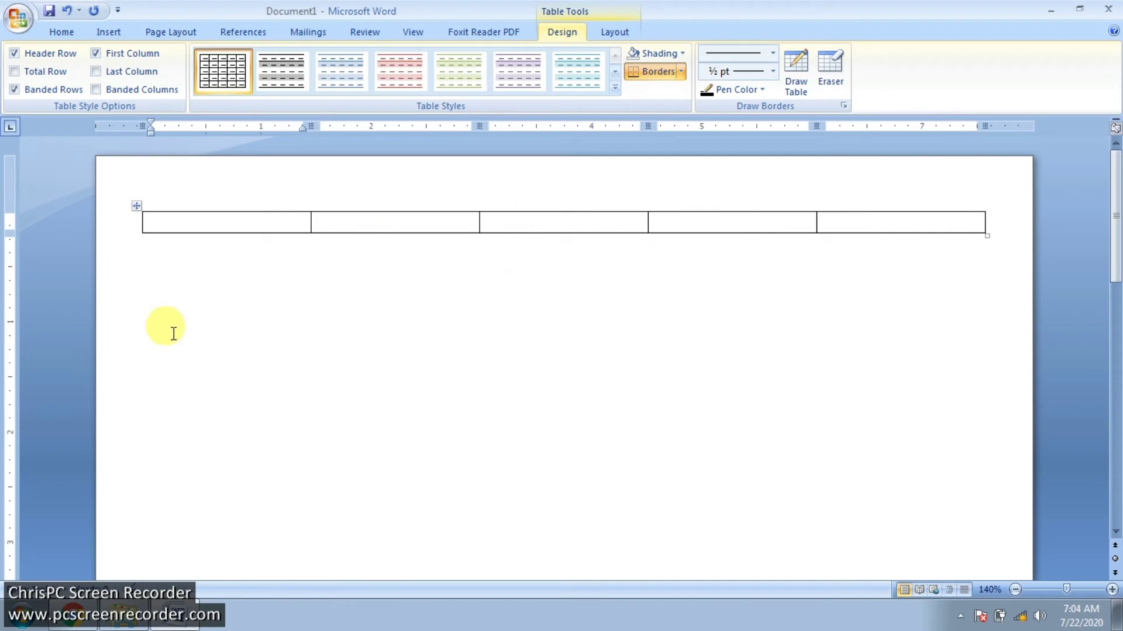
Type a +---+ line below the first table to make a five-column table, tab to seven rows, then select everything.
left_click(173, 275)
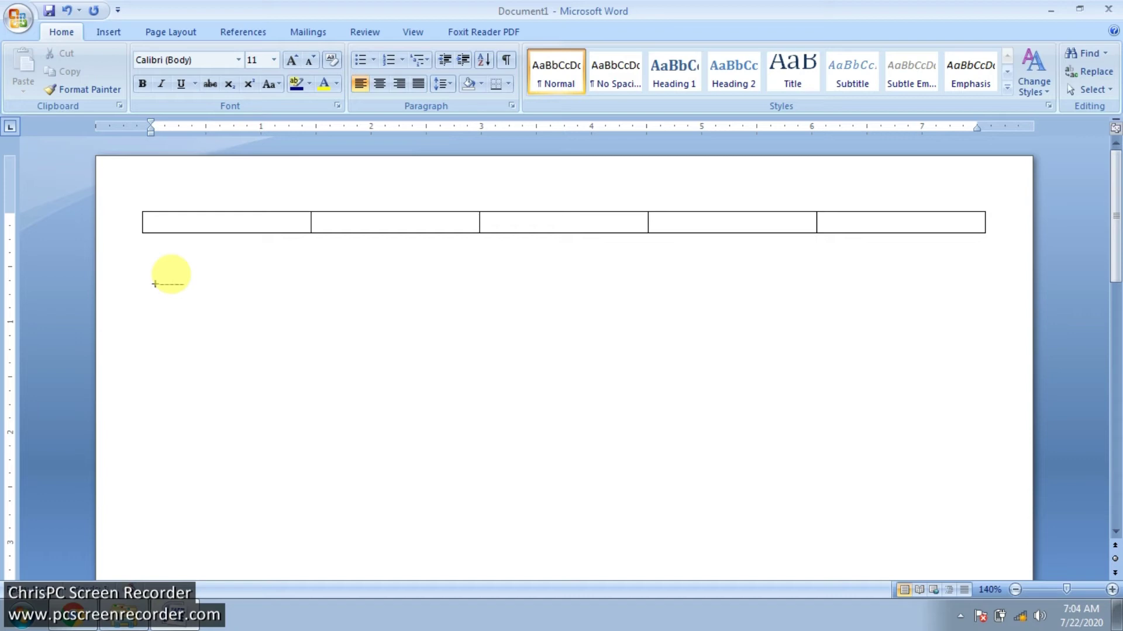
type("-------------------------------+")
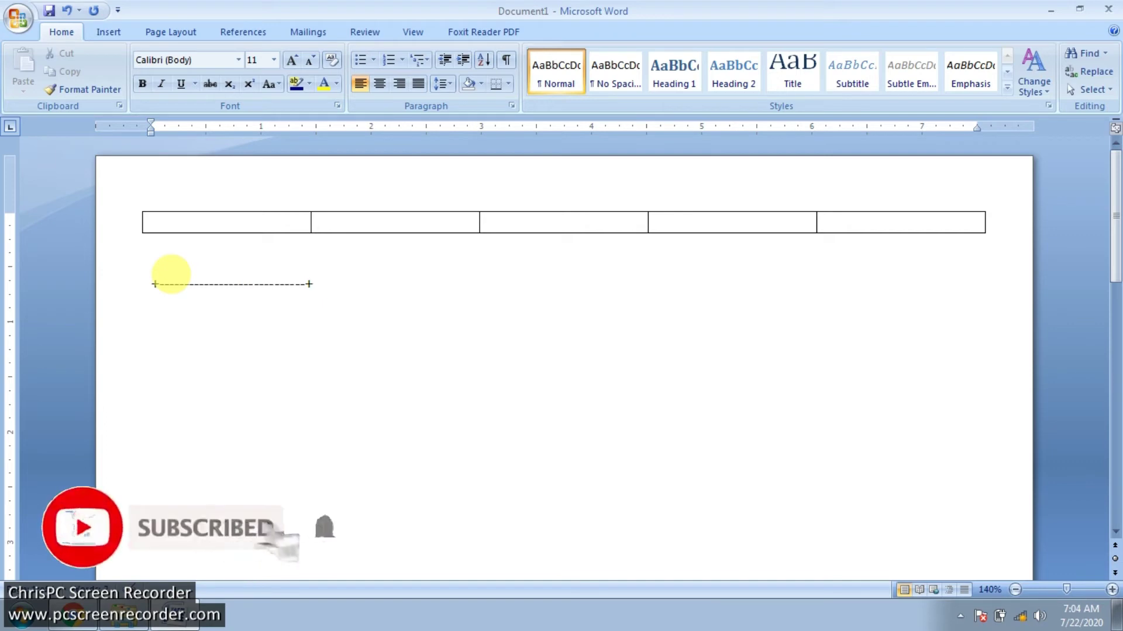
type("---------------------------------+-")
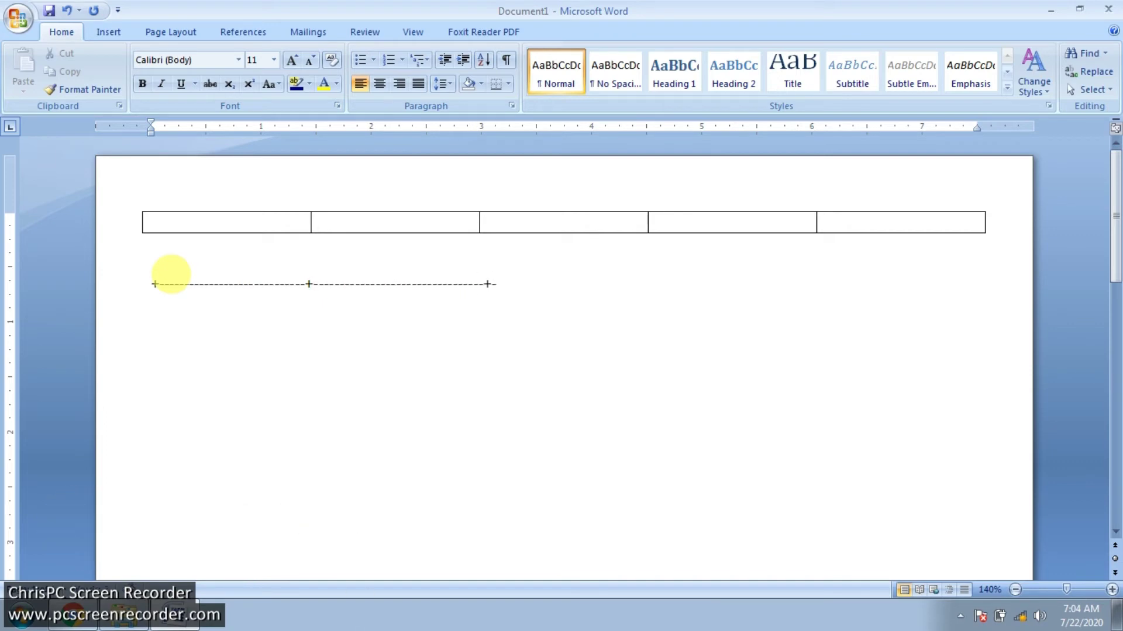
type("---------------------------------+-------------------------------+----------------------------")
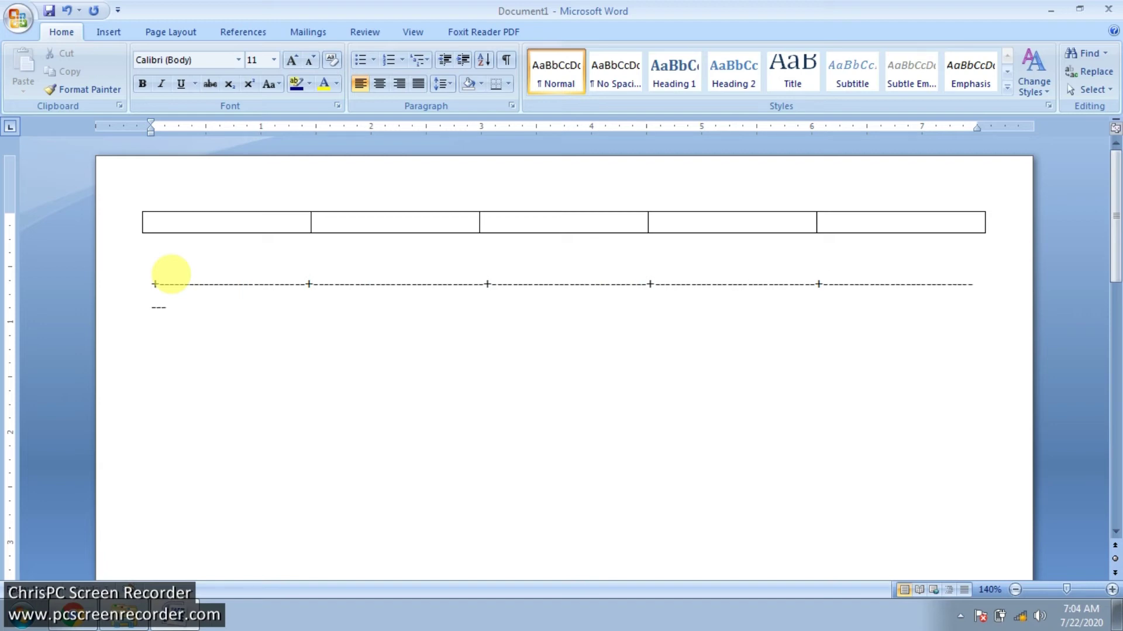
type("-")
key("BackSpace")
key("BackSpace")
key("BackSpace")
key("BackSpace")
key("BackSpace")
type("++")
key("Return")
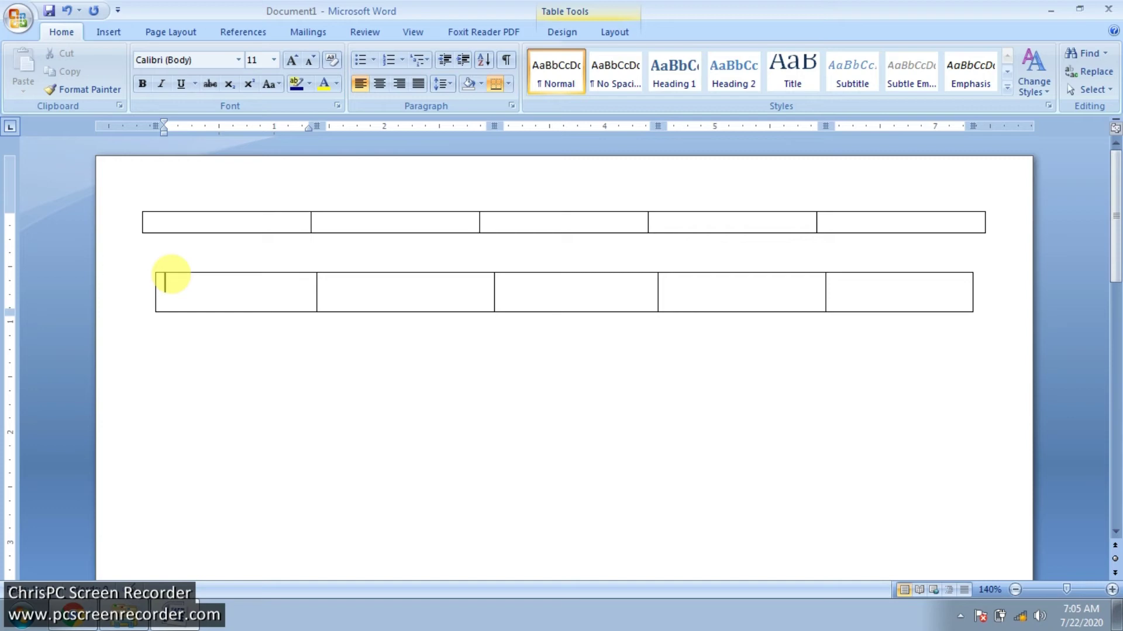
key("Tab")
key("Tab")
key("Tab")
key("Tab")
key("Tab")
key("Tab")
key("Tab")
key("Tab")
key("Tab")
key("Tab")
key("Tab")
key("Tab")
key("Tab")
key("Tab")
key("Tab")
key("Tab")
key("Tab")
key("Tab")
key("Tab")
key("Tab")
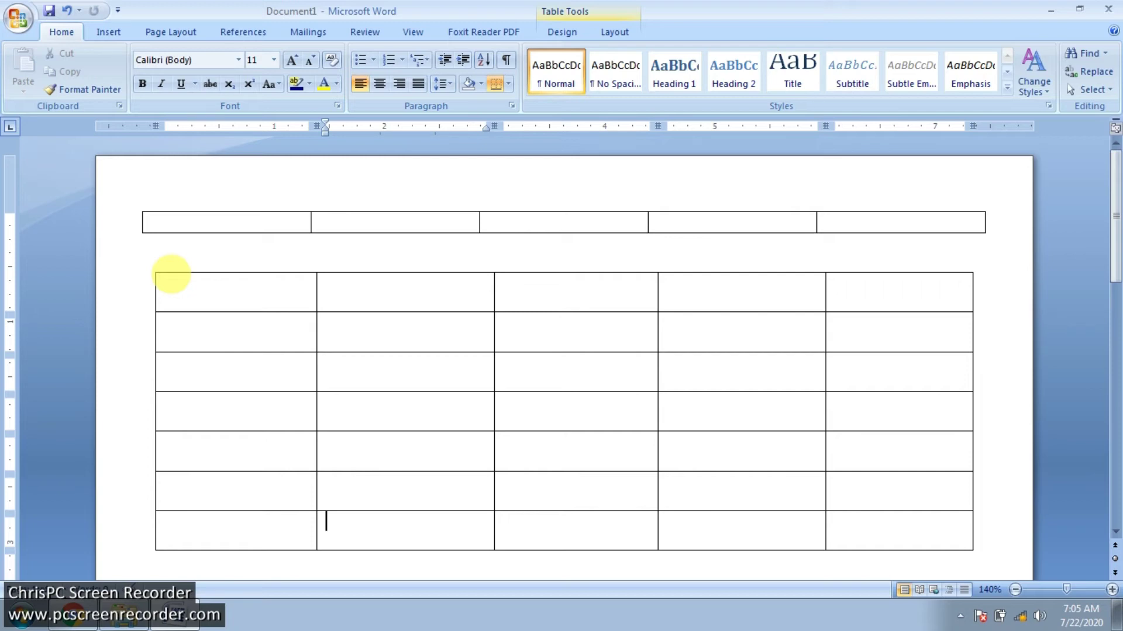
key("ctrl+a")
Delete both tables and the stray line of plus signs.
key("Delete")
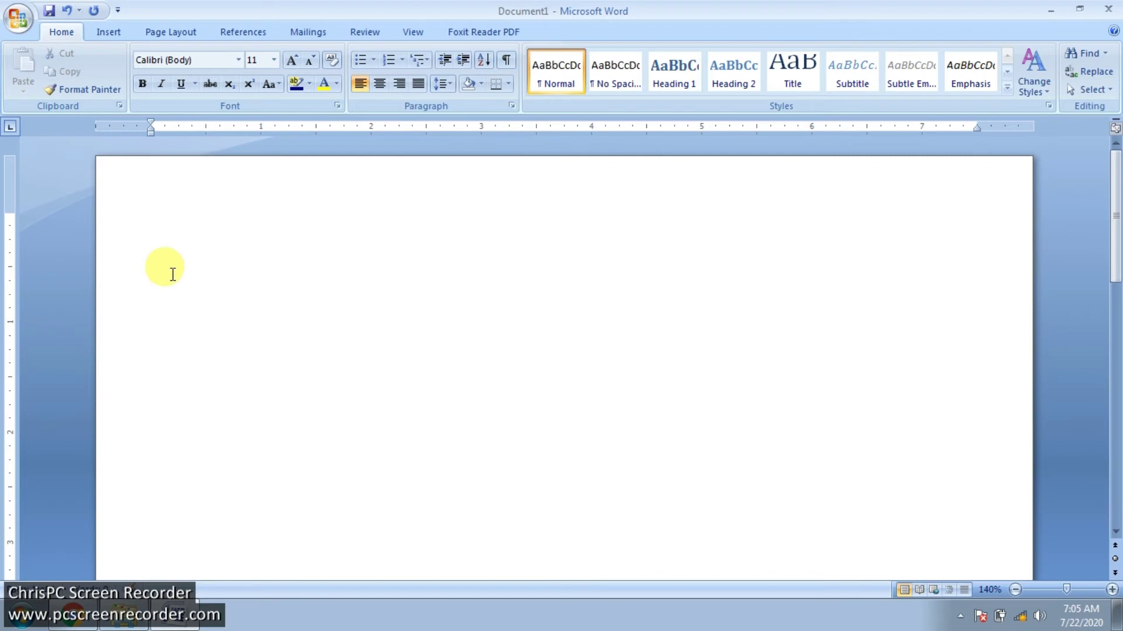
type("+++++++++-")
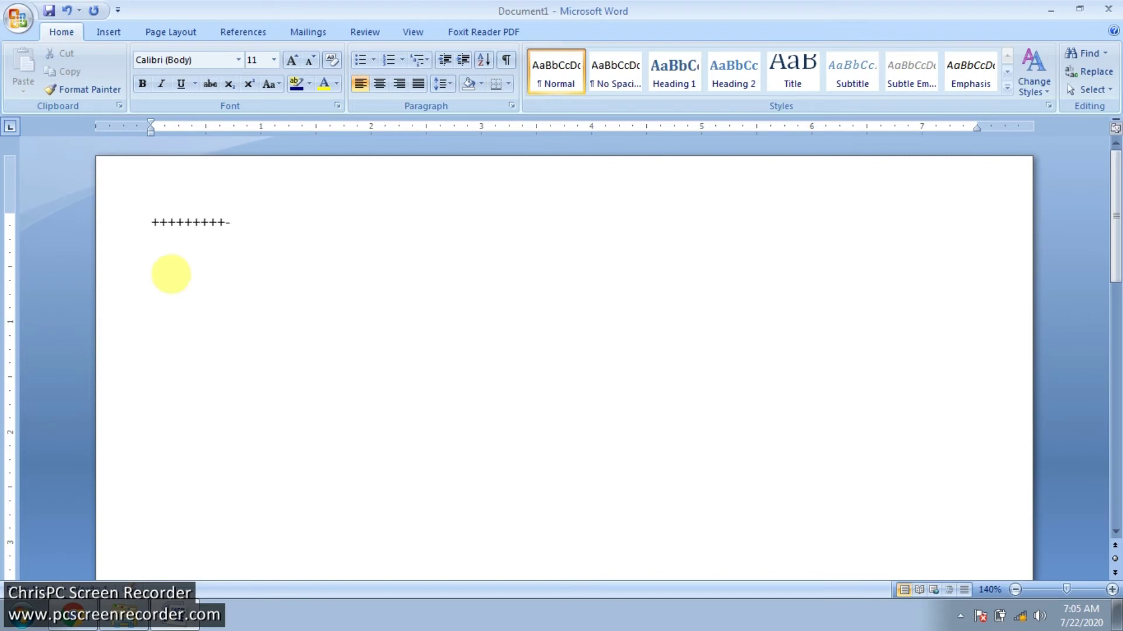
key("ctrl+a")
key("Delete")
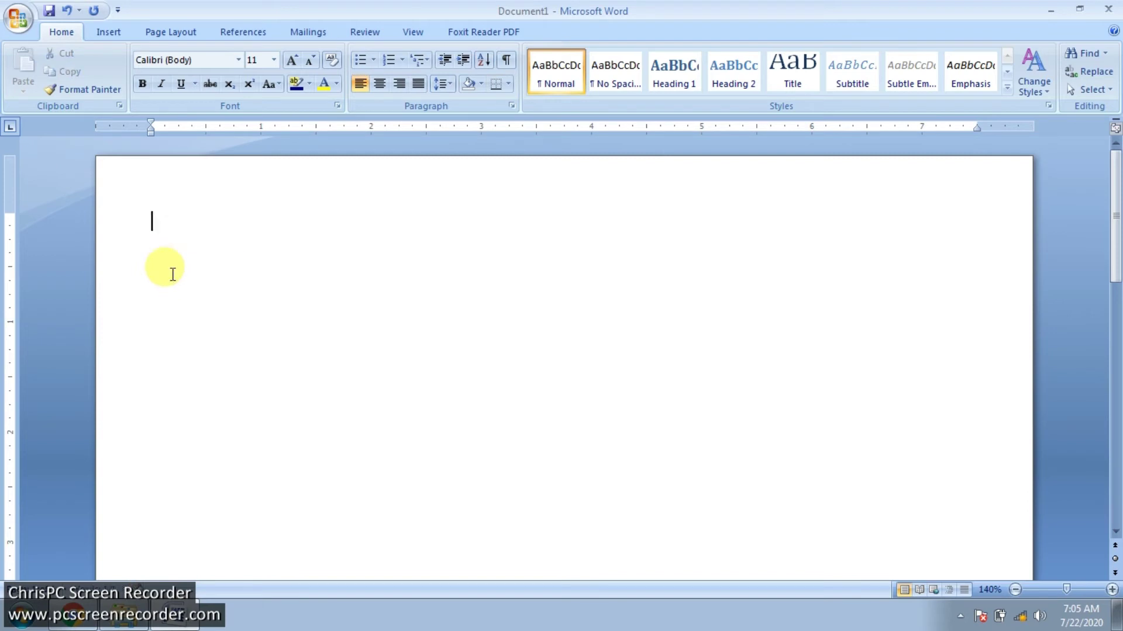
Turn a +---+ line into a ten-column table and tab through to create three rows.
type("+--------+-----------+-")
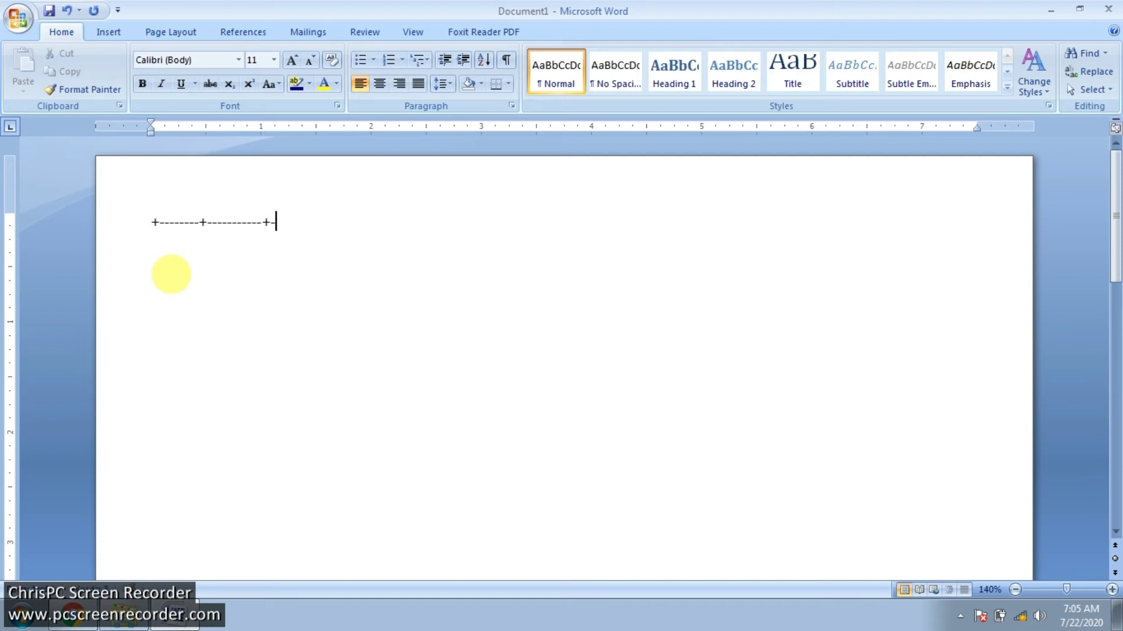
type("---------------+-------------+---------------+------------")
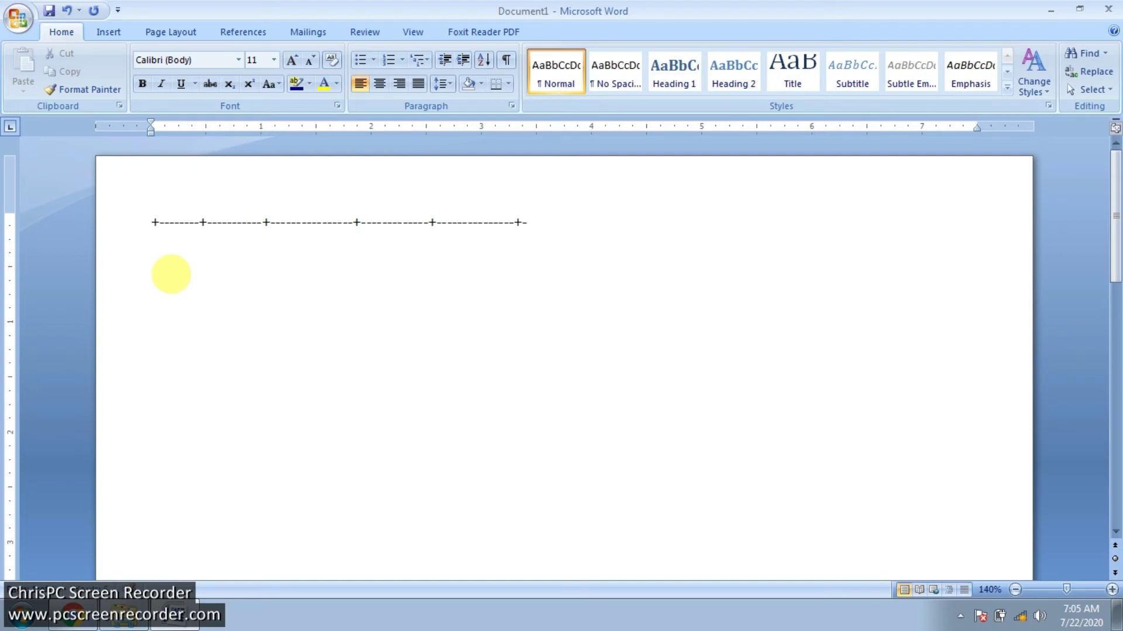
type("+-----------------+----------------+----")
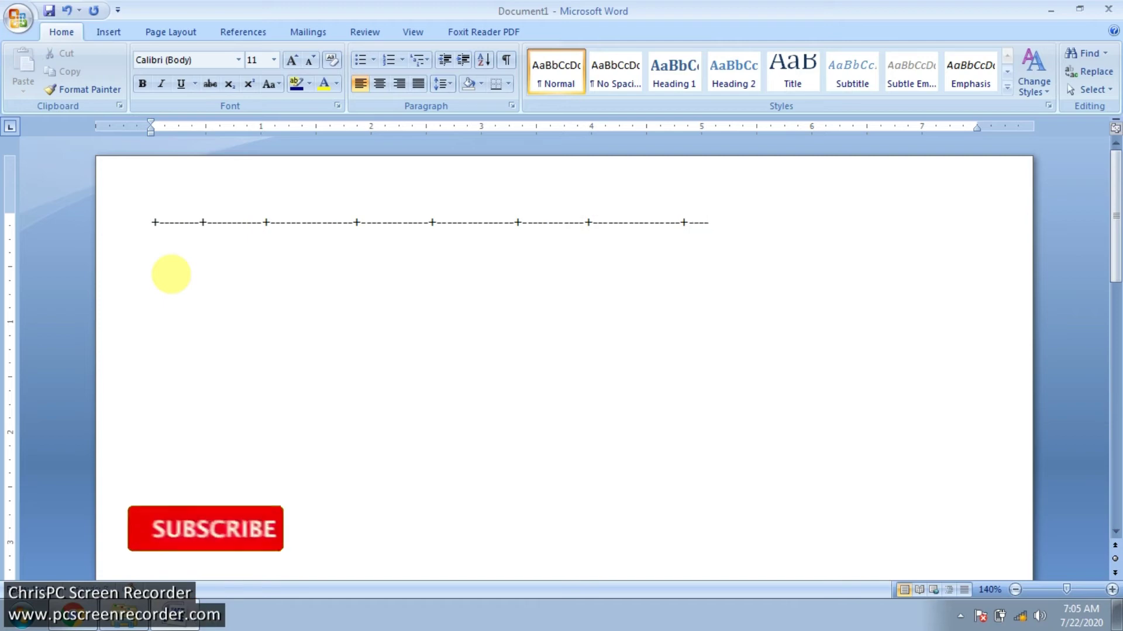
type("-------------+-----------------")
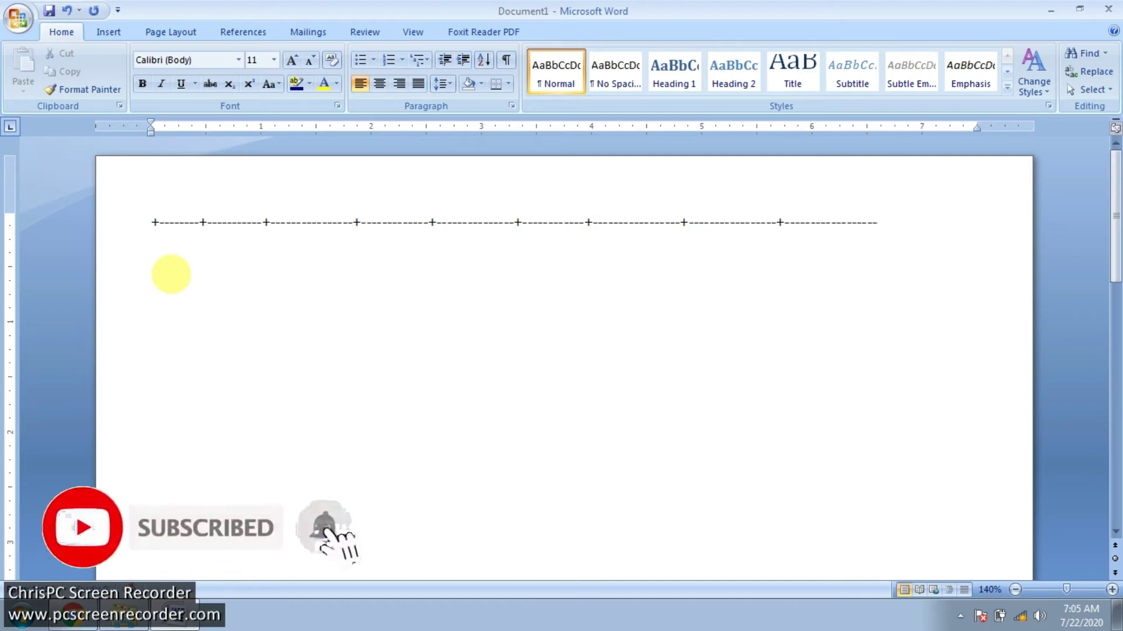
type("+")
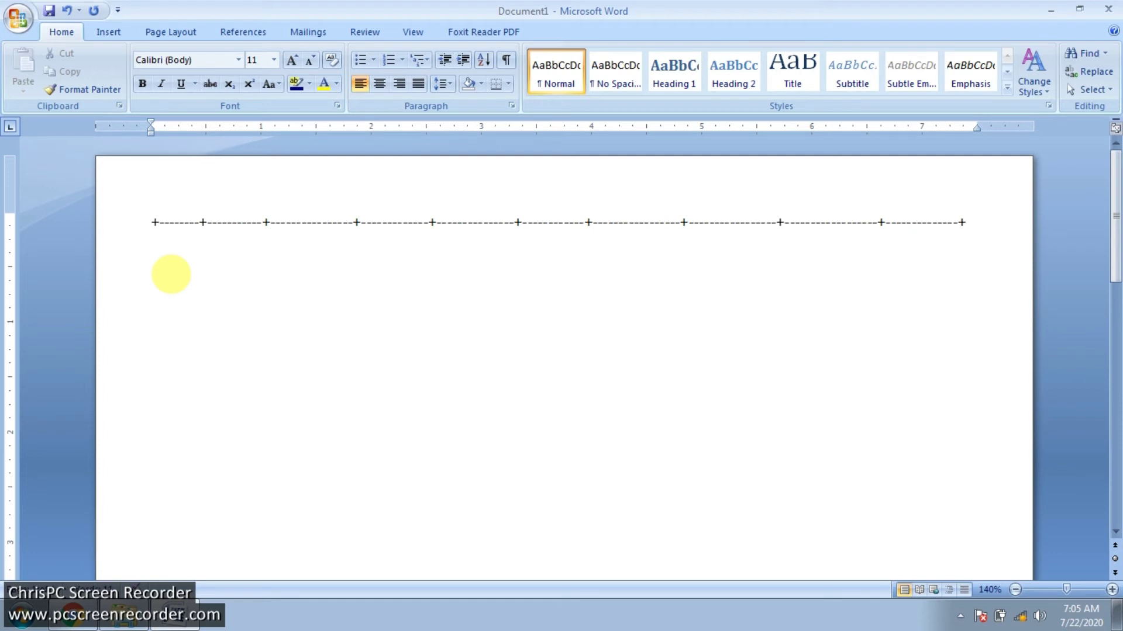
key("Return")
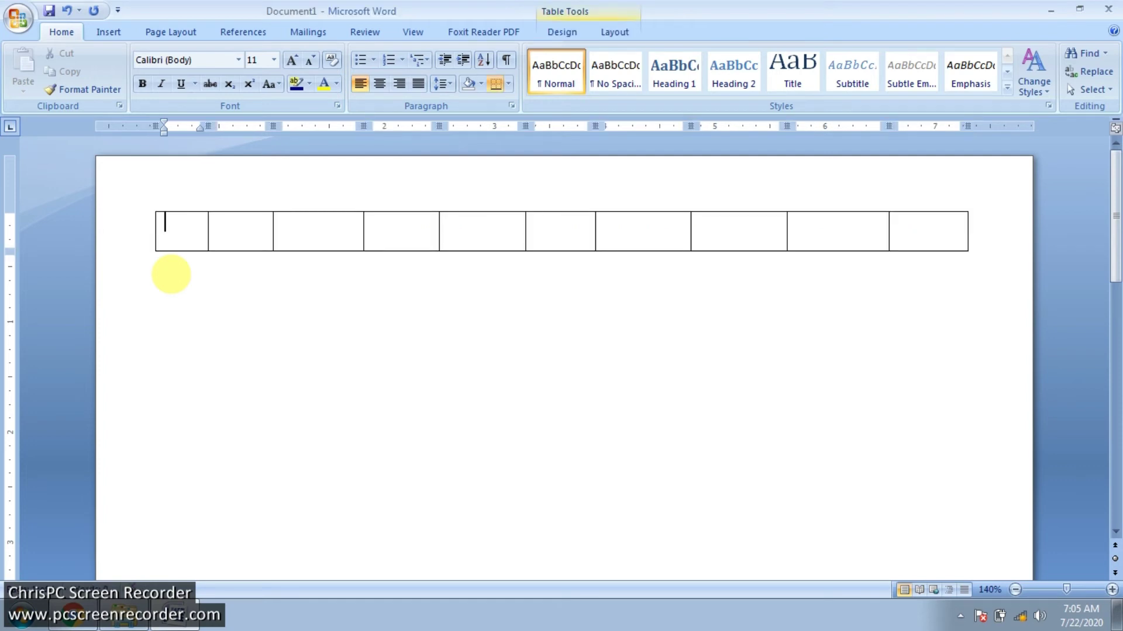
key("Tab")
key("Tab")
key("Tab")
key("Tab")
key("Tab")
key("Tab")
key("Tab")
key("Tab")
key("Tab")
key("Tab")
key("Tab")
key("Tab")
key("Tab")
key("Tab")
key("Tab")
key("Tab")
key("Tab")
key("Tab")
key("Tab")
key("Tab")
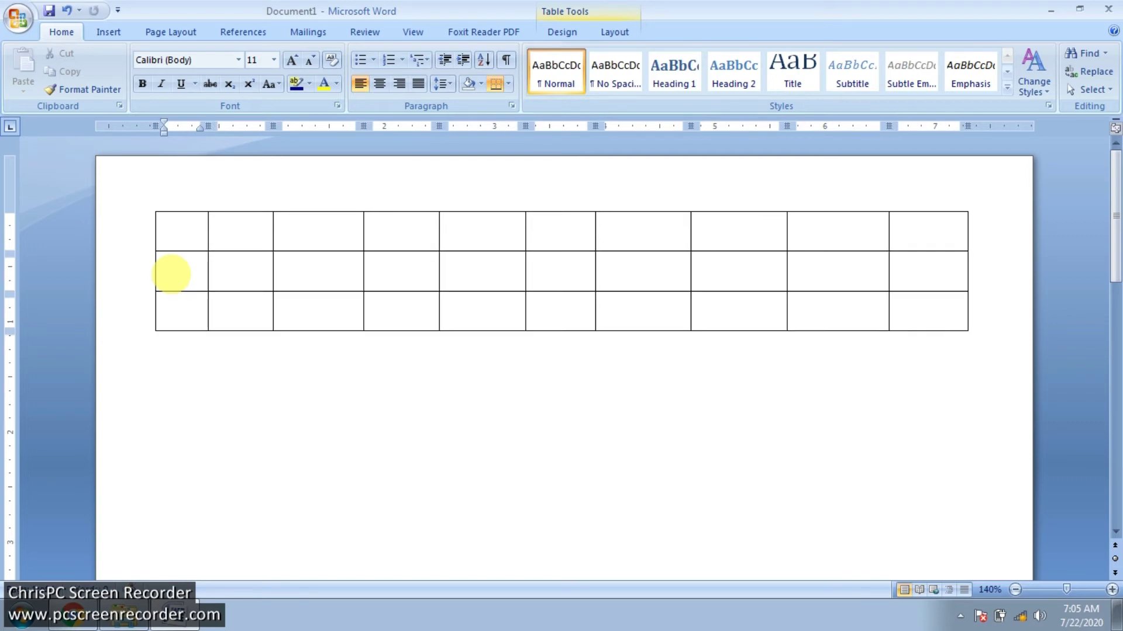
key("Tab")
key("Tab")
key("Tab")
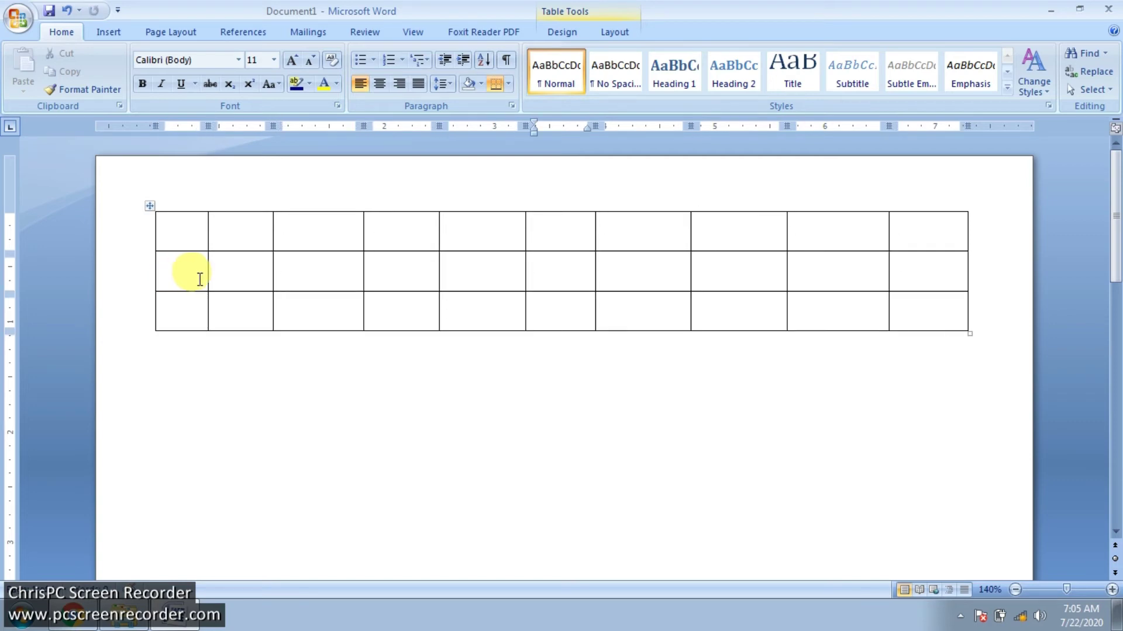
left_click(168, 234)
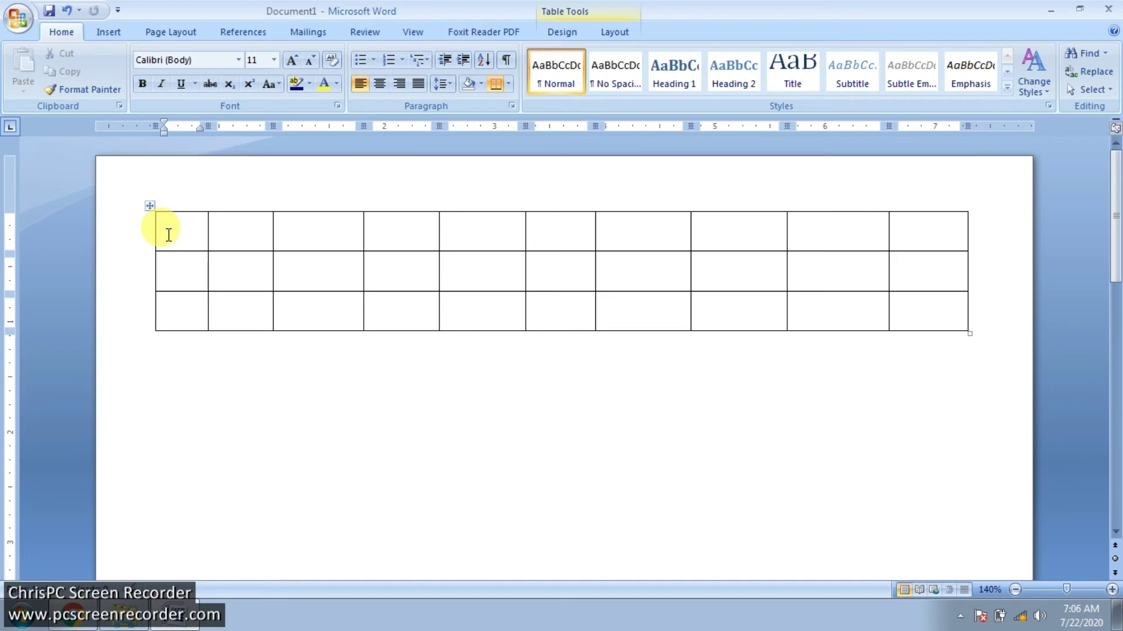
Enter 1 to 5 down the first column, adding rows four and five with Tab.
type("1")
left_click(170, 271)
type("2")
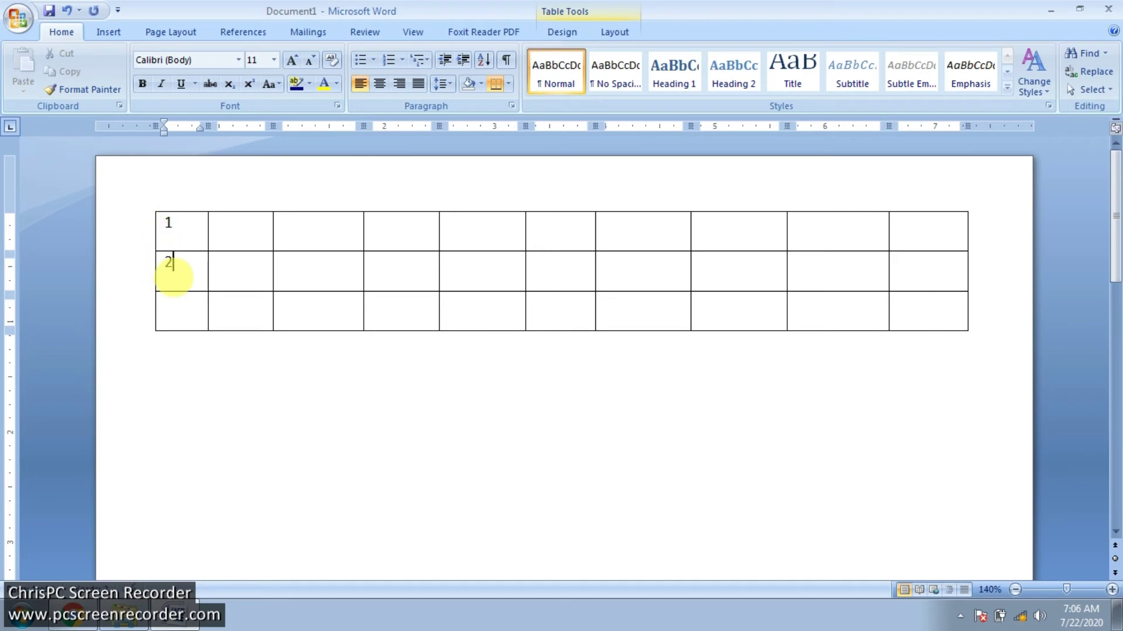
key("Down")
type("3")
key("Tab")
key("Tab")
key("Tab")
key("Tab")
key("Tab")
key("Tab")
key("Tab")
key("Tab")
key("Tab")
key("Tab")
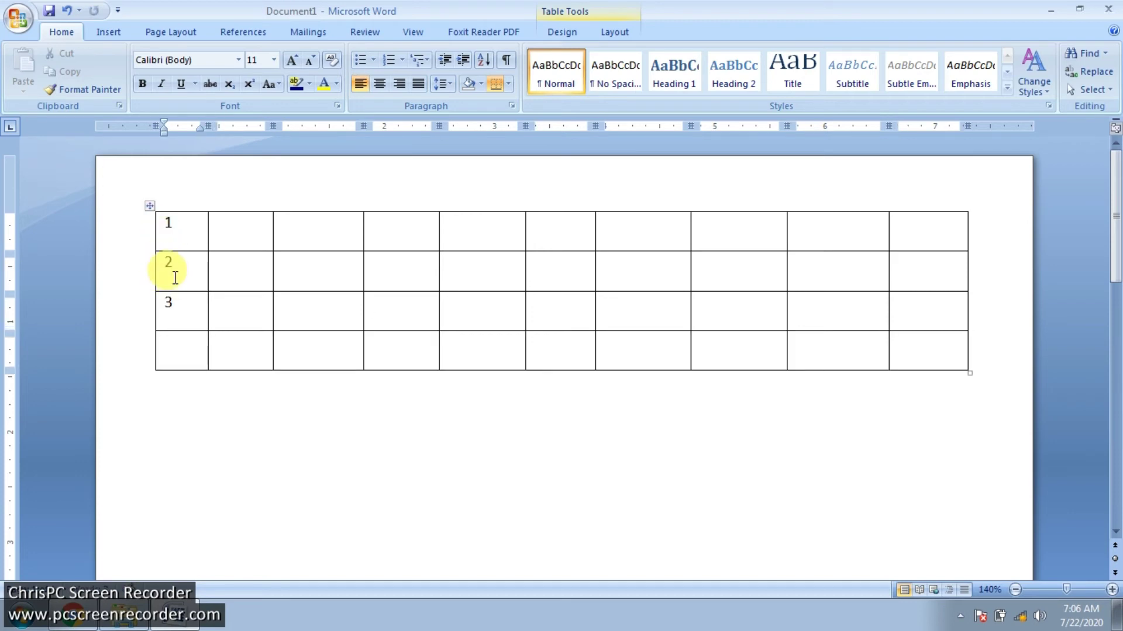
type("5")
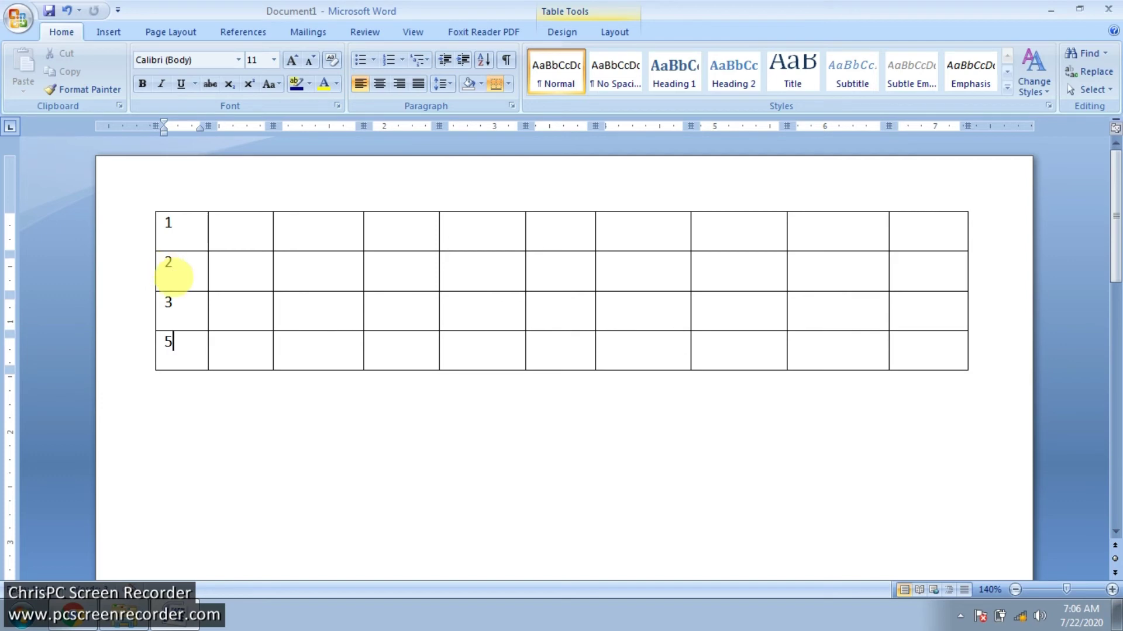
key("BackSpace")
type("4")
key("Tab")
key("Tab")
key("Tab")
key("Tab")
key("Tab")
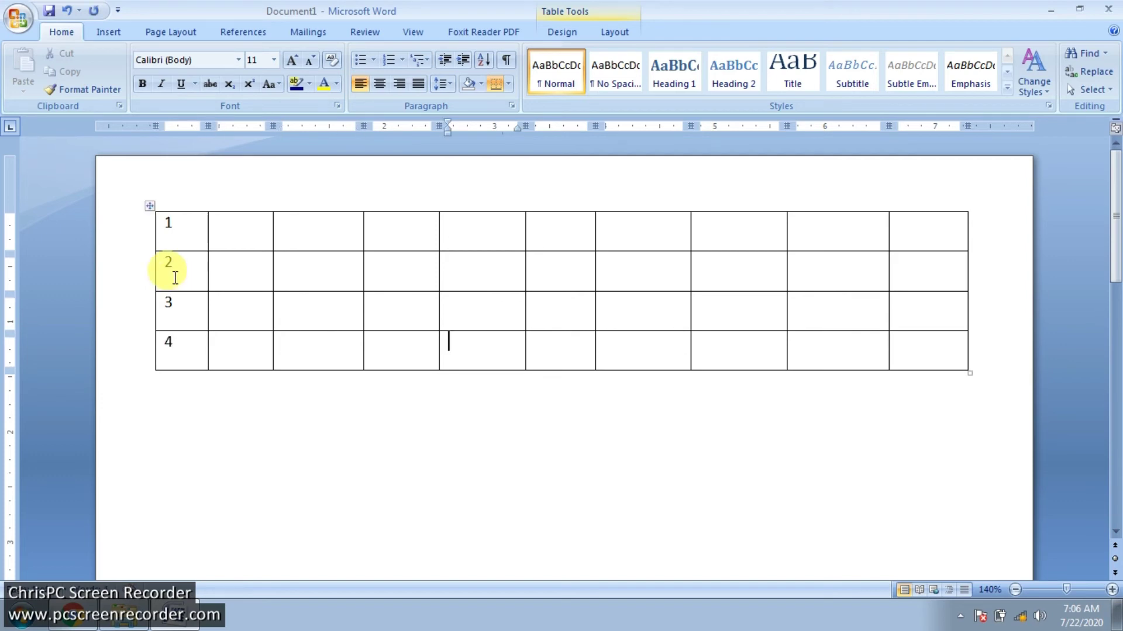
key("Tab")
key("Tab")
key("Tab")
key("Tab")
key("Tab")
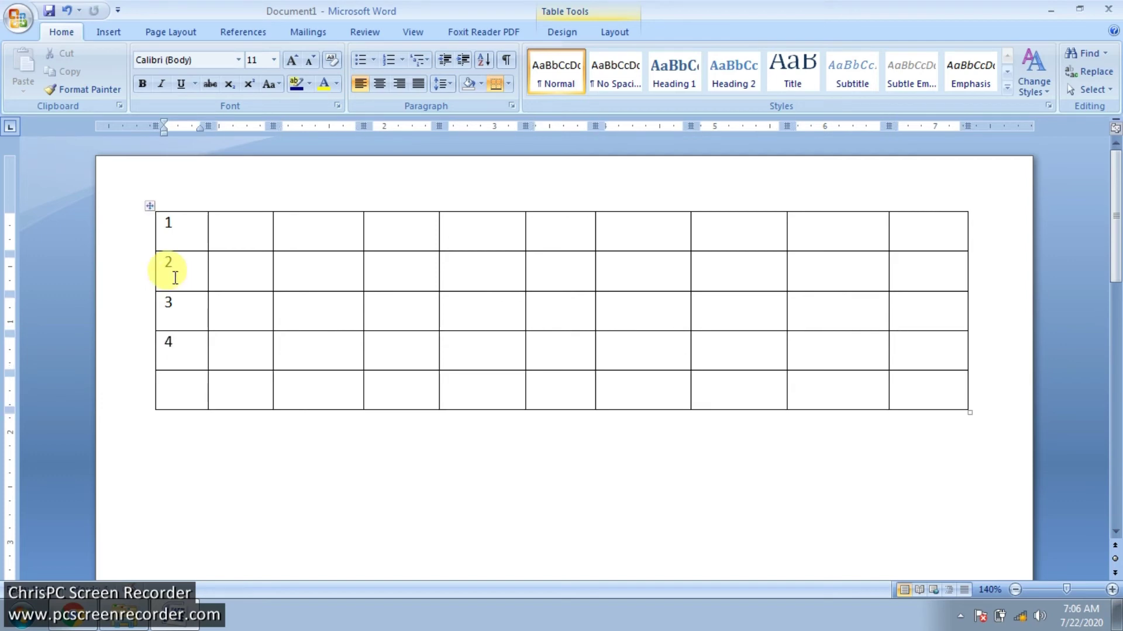
type("5")
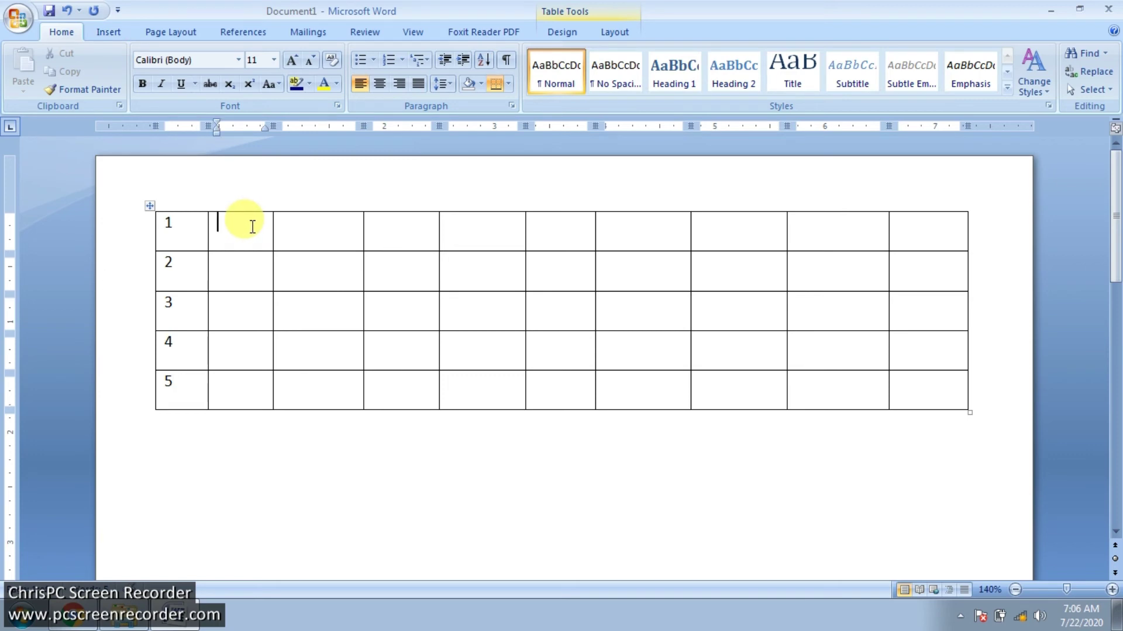
Fill the second column with 20, 33, 52, 41 and 22.
type("20")
key("Down")
type("33")
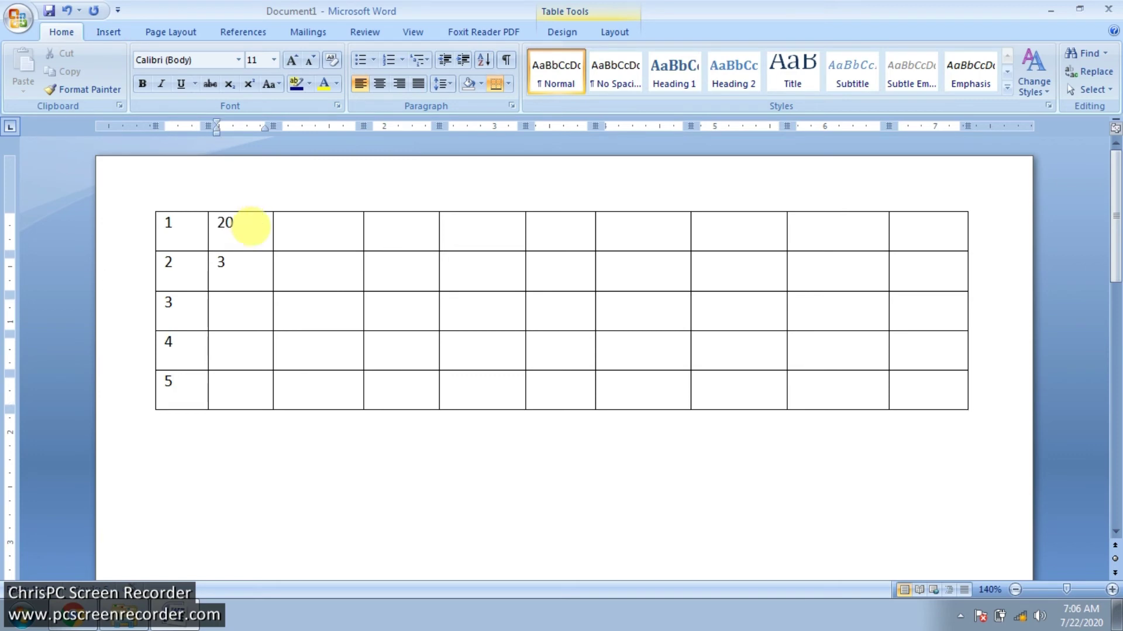
key("Down")
type("52")
key("Down")
type("41")
key("Down")
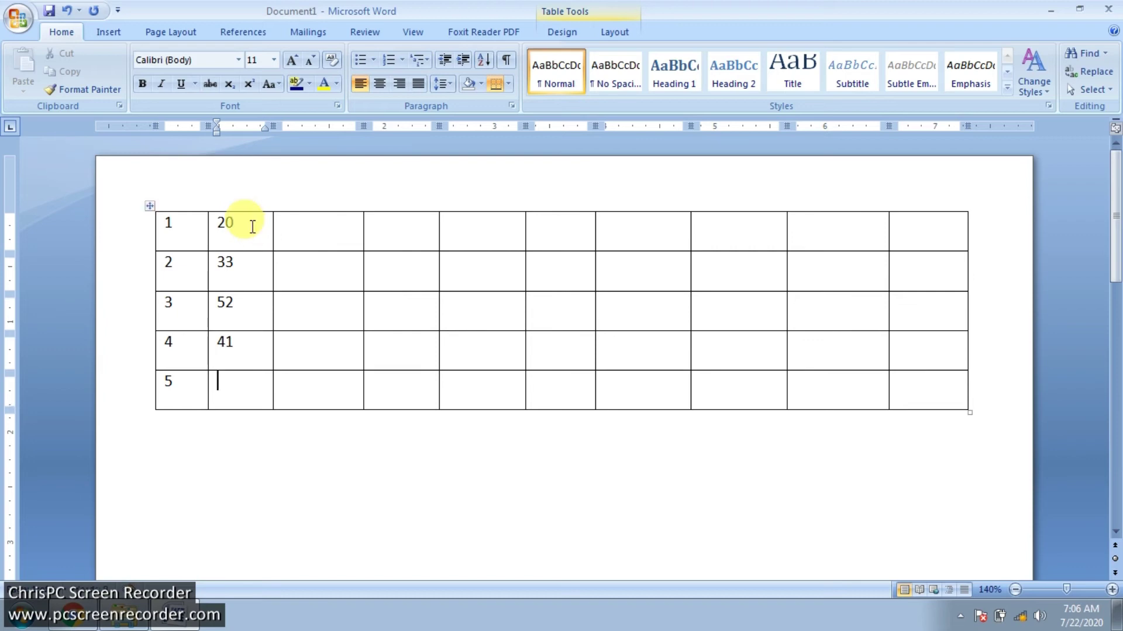
type("22")
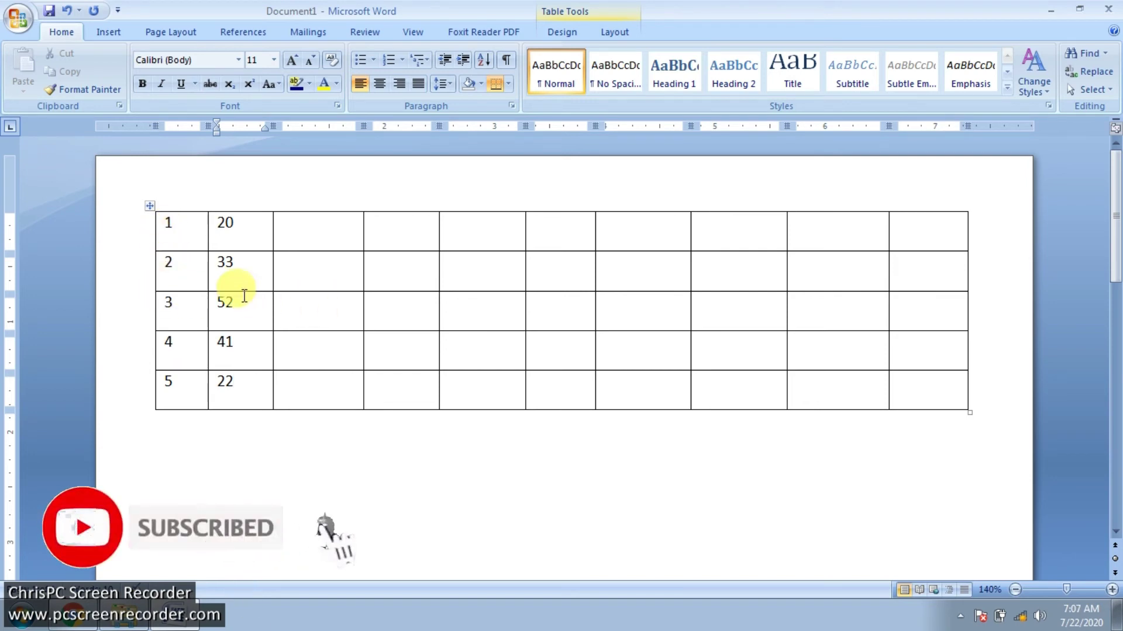
Insert an empty row after row 2, giving the table six rows.
left_click(974, 261)
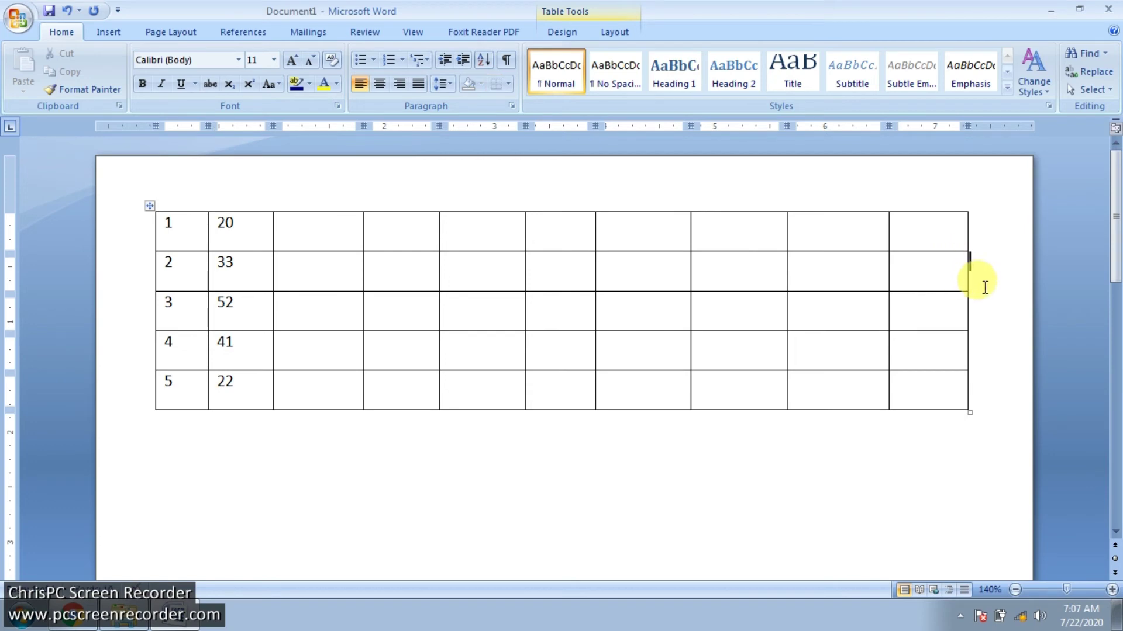
key("Return")
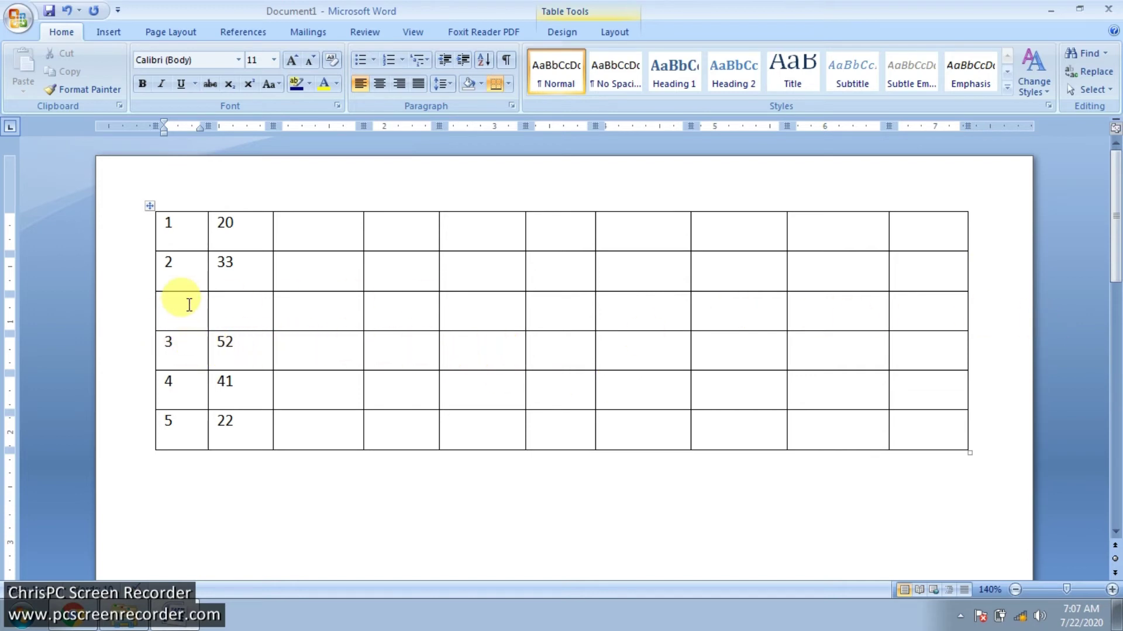
left_click_drag(188, 303, 902, 303)
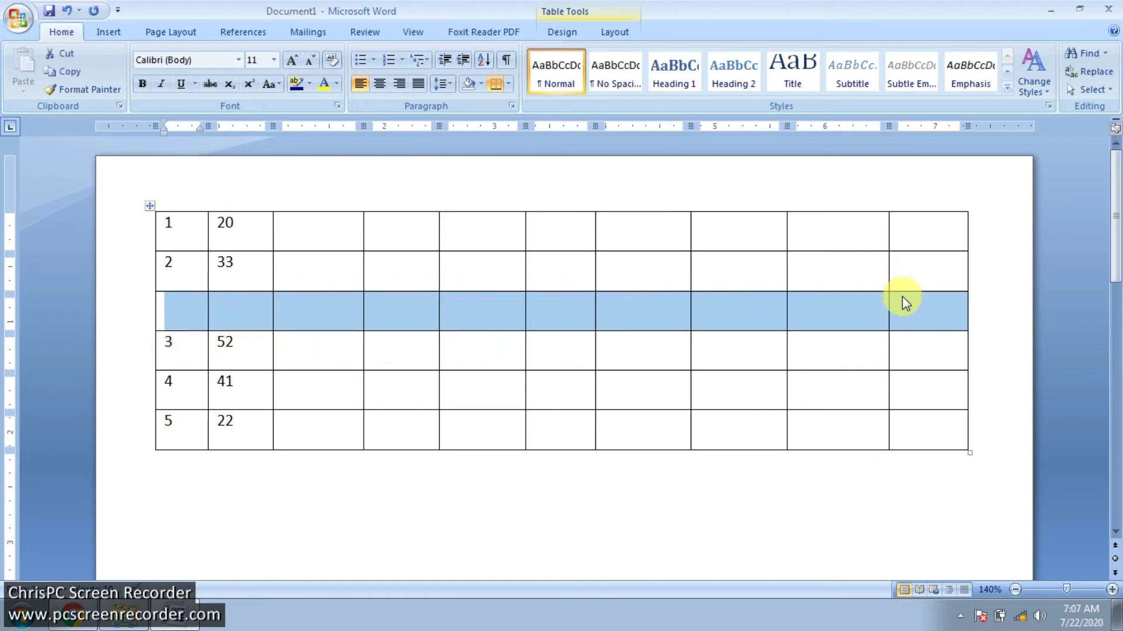
key("Left")
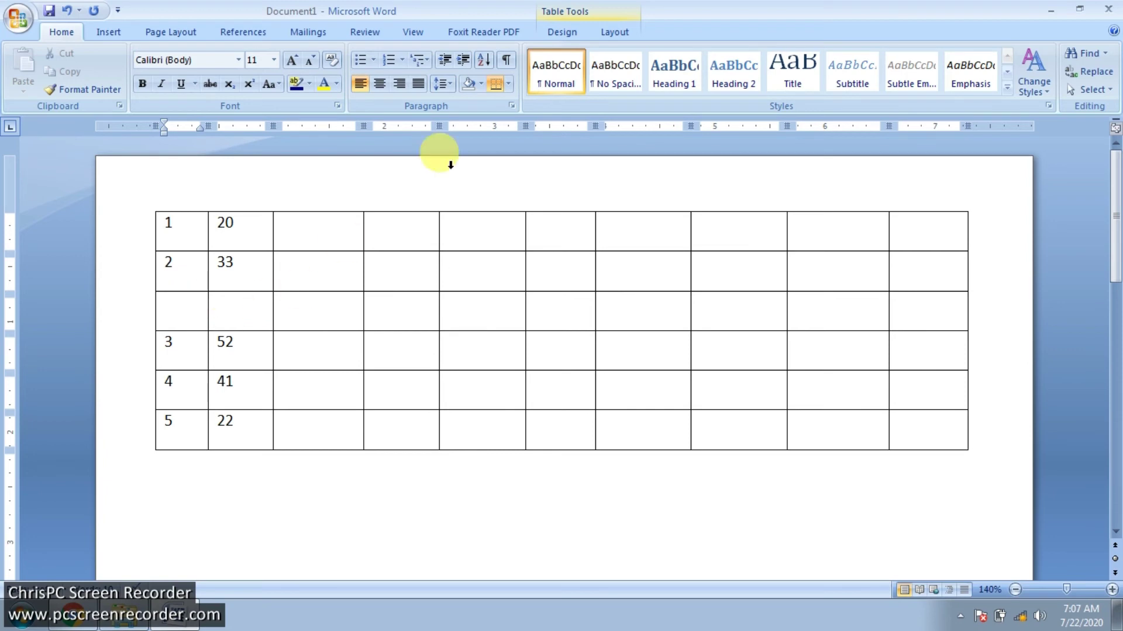
Use the Eraser to remove all nine vertical borders in the empty row, making it one cell.
left_click(567, 30)
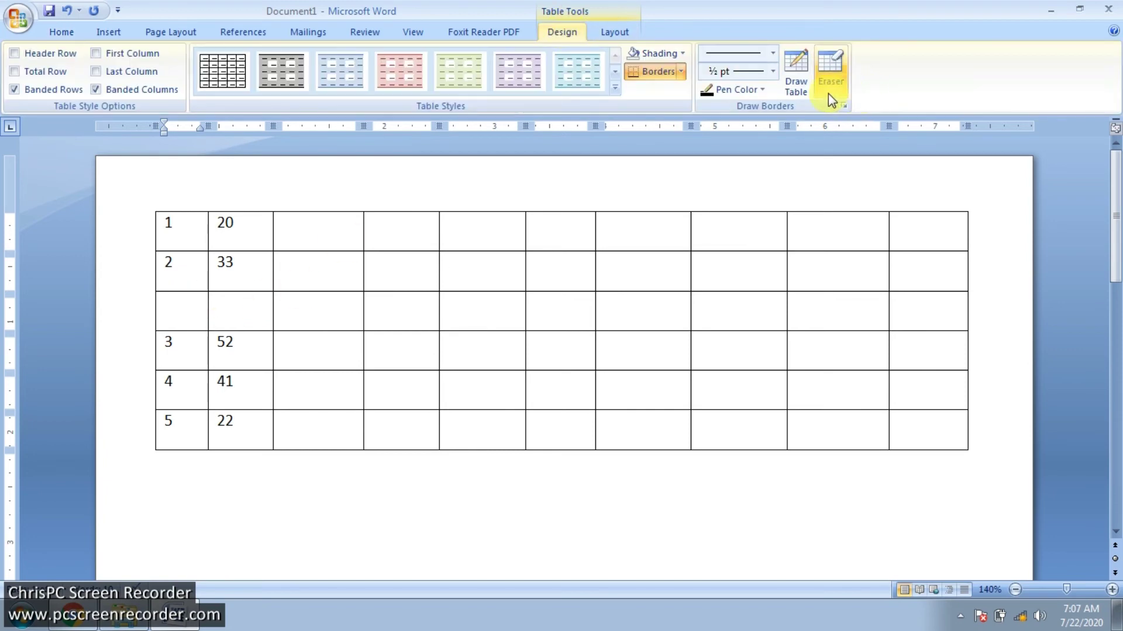
left_click(833, 73)
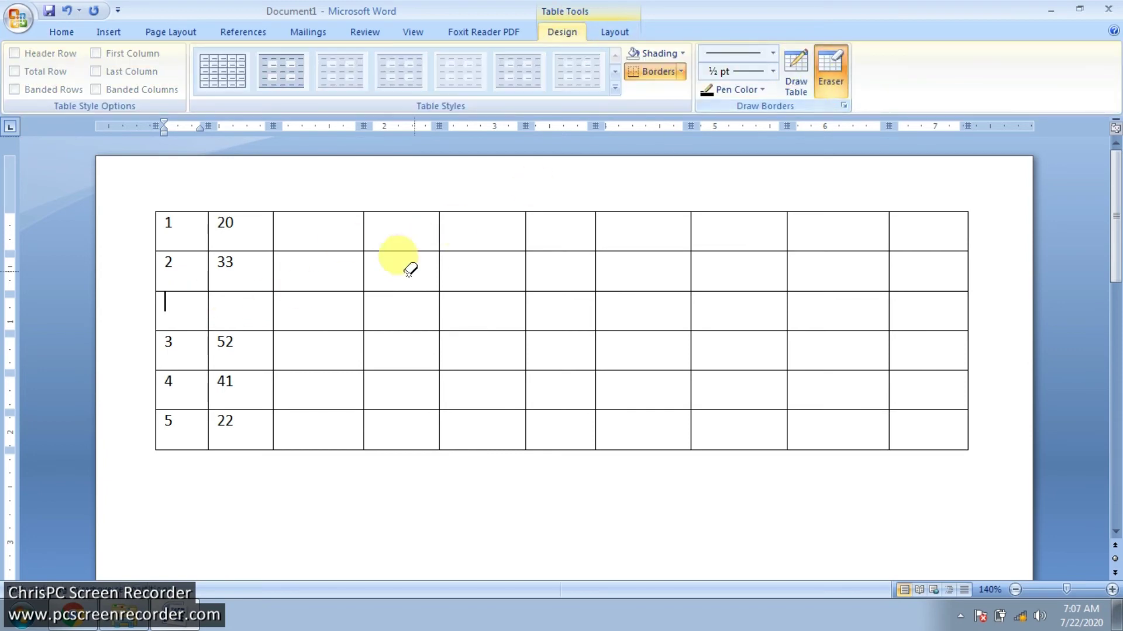
left_click(209, 310)
left_click(272, 310)
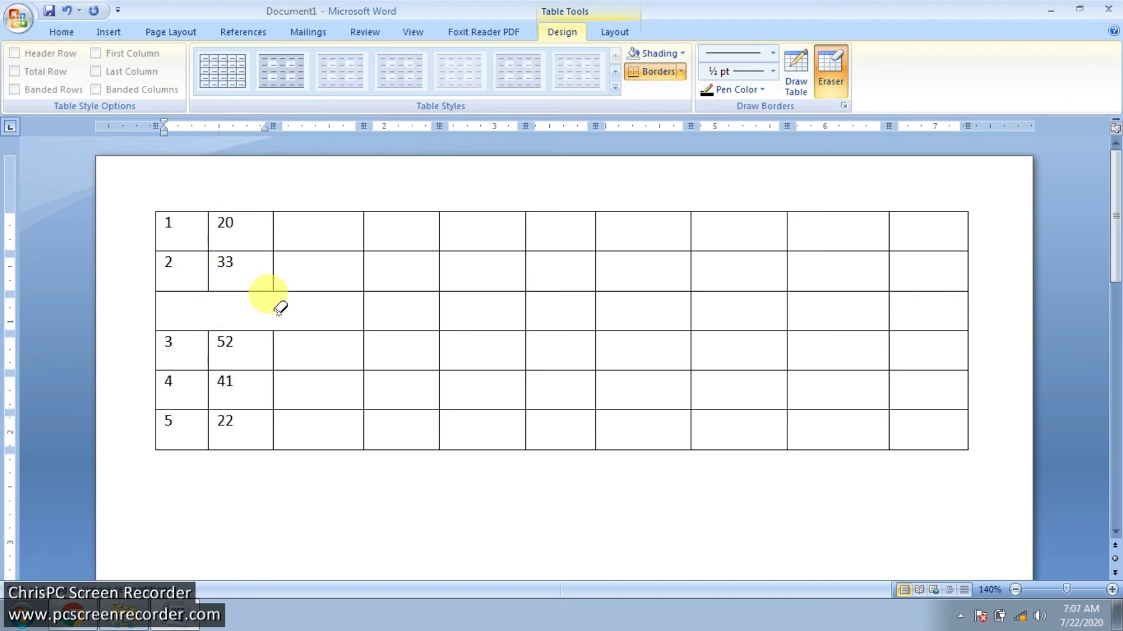
left_click(364, 311)
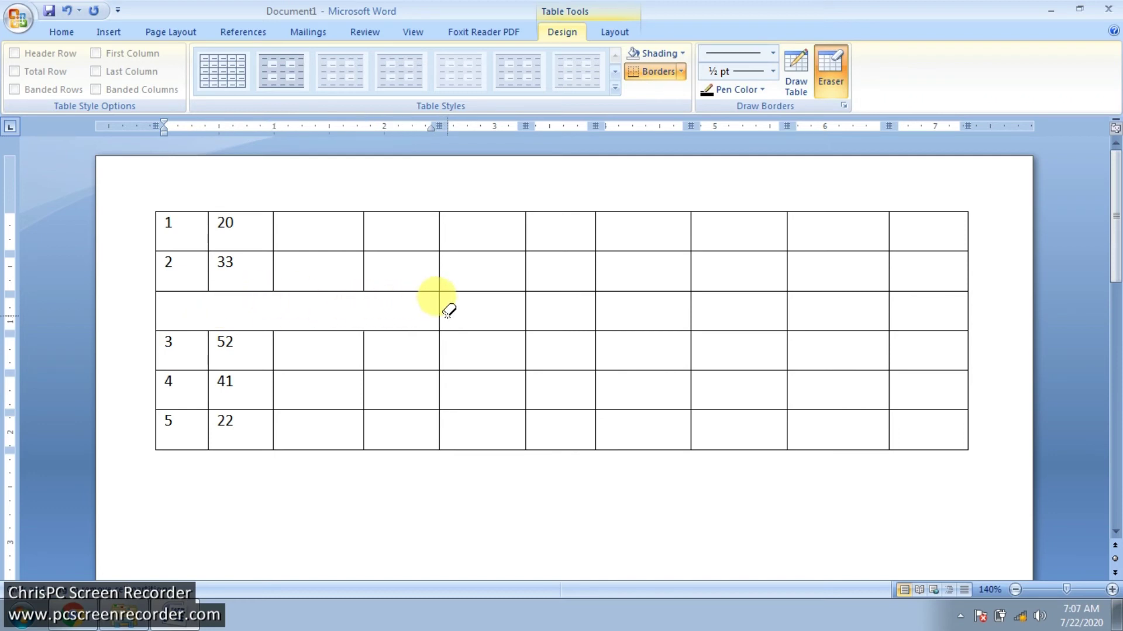
mouse_move(447, 310)
left_mouse_down()
mouse_move(468, 316)
mouse_move(441, 316)
left_mouse_up()
left_click(526, 314)
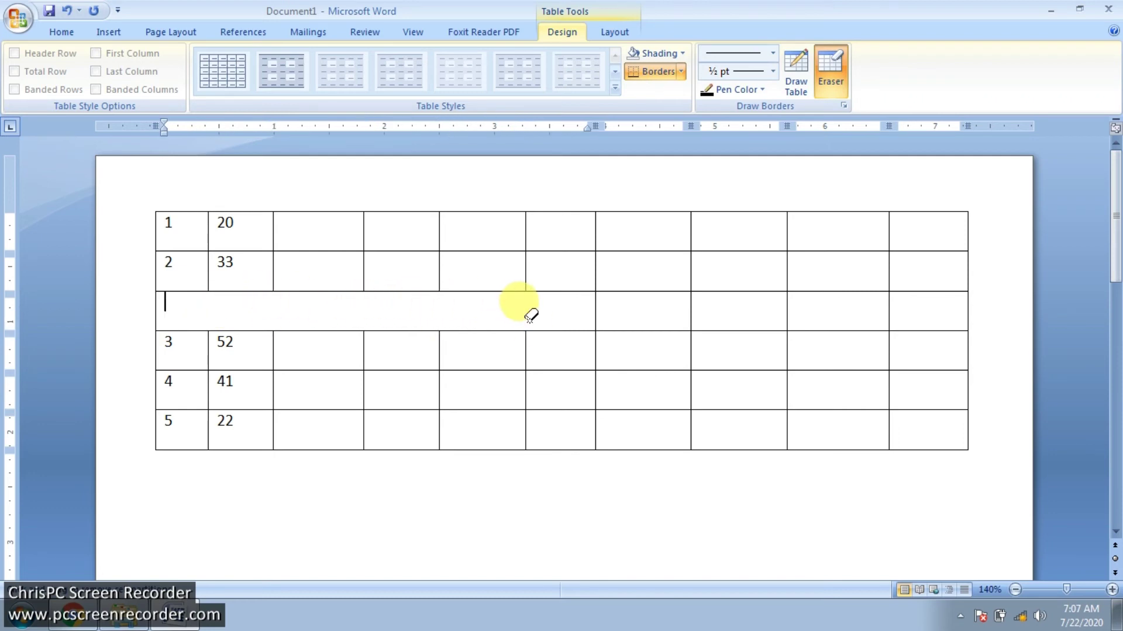
left_click(597, 308)
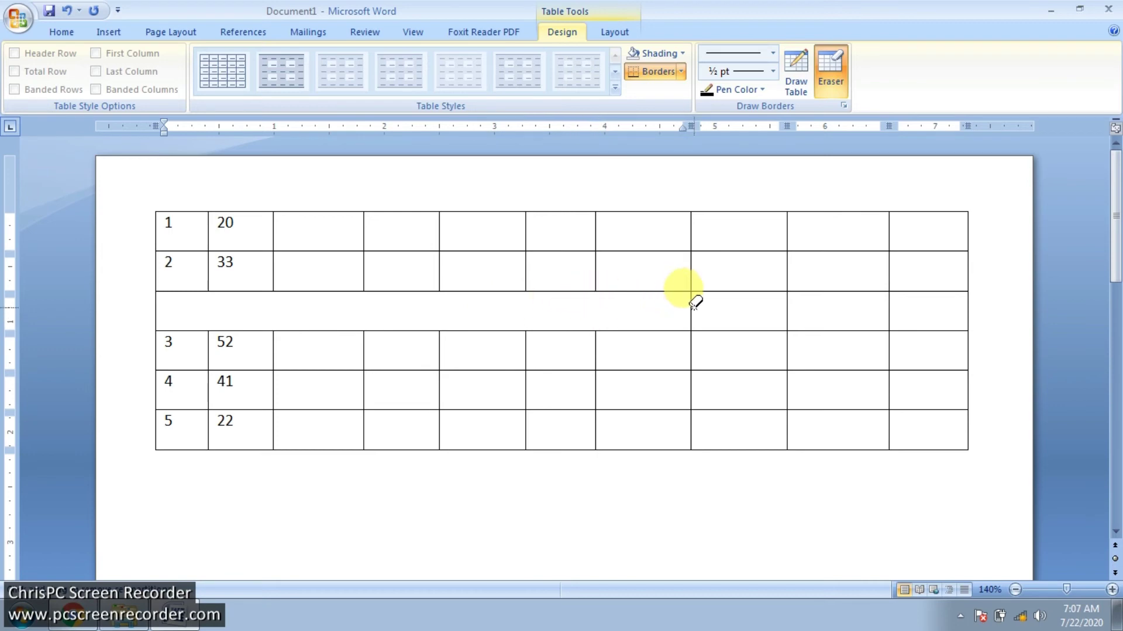
left_click(691, 308)
left_click(789, 311)
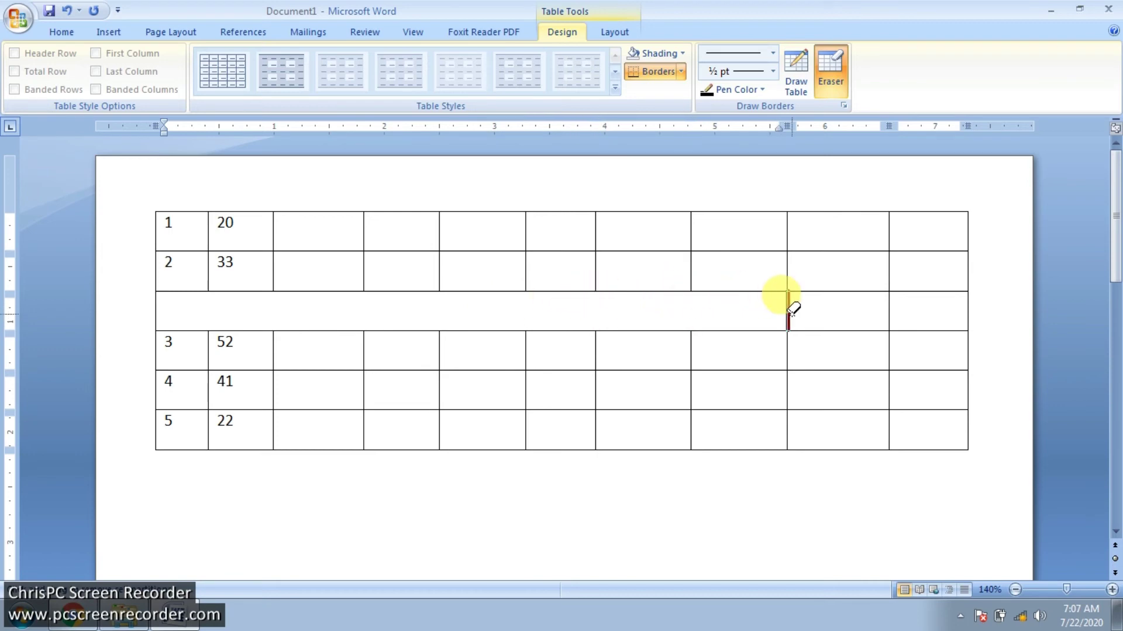
left_click(889, 311)
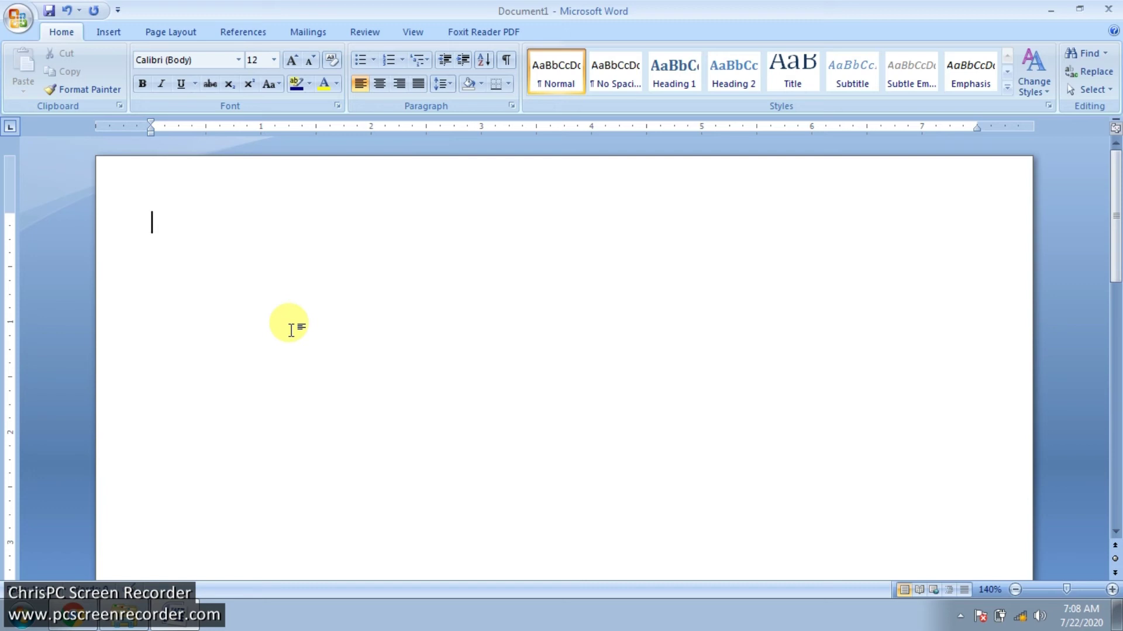
Generate =RAND(2,4) sample text, make it bold, italic and underlined, then type dashes over it.
type("=RAND(")
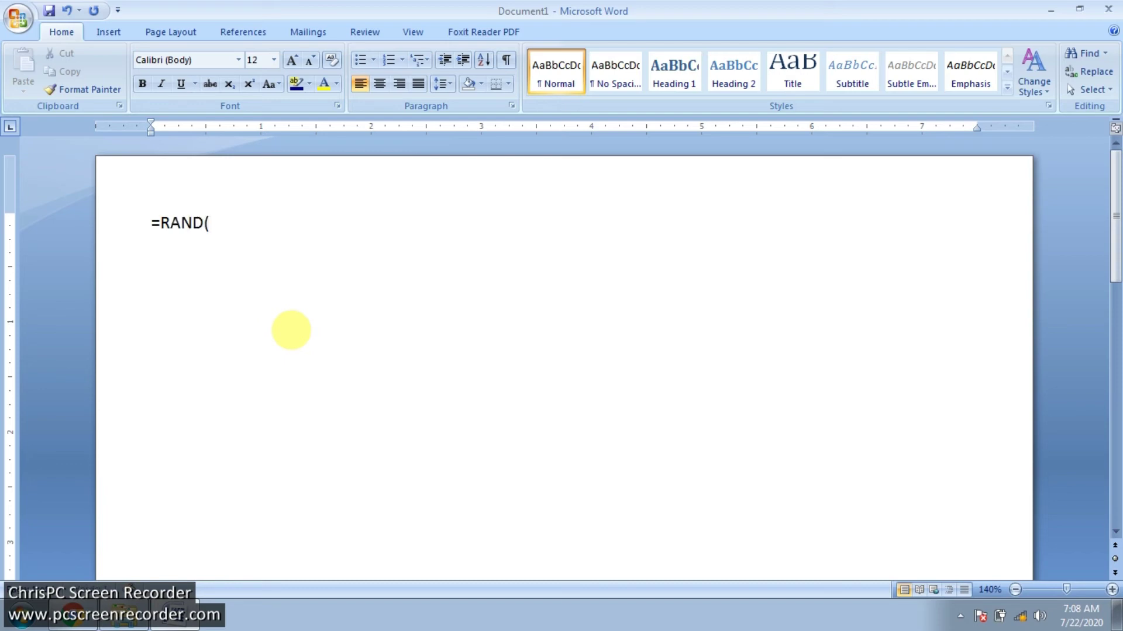
type("2,4)")
key("Return")
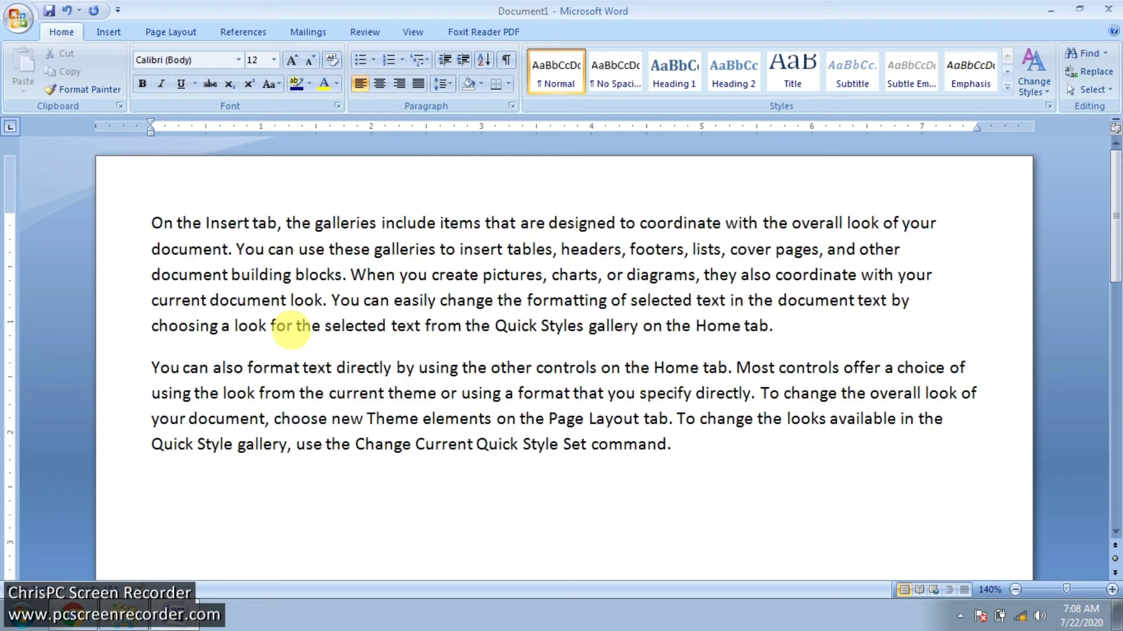
key("ctrl+a")
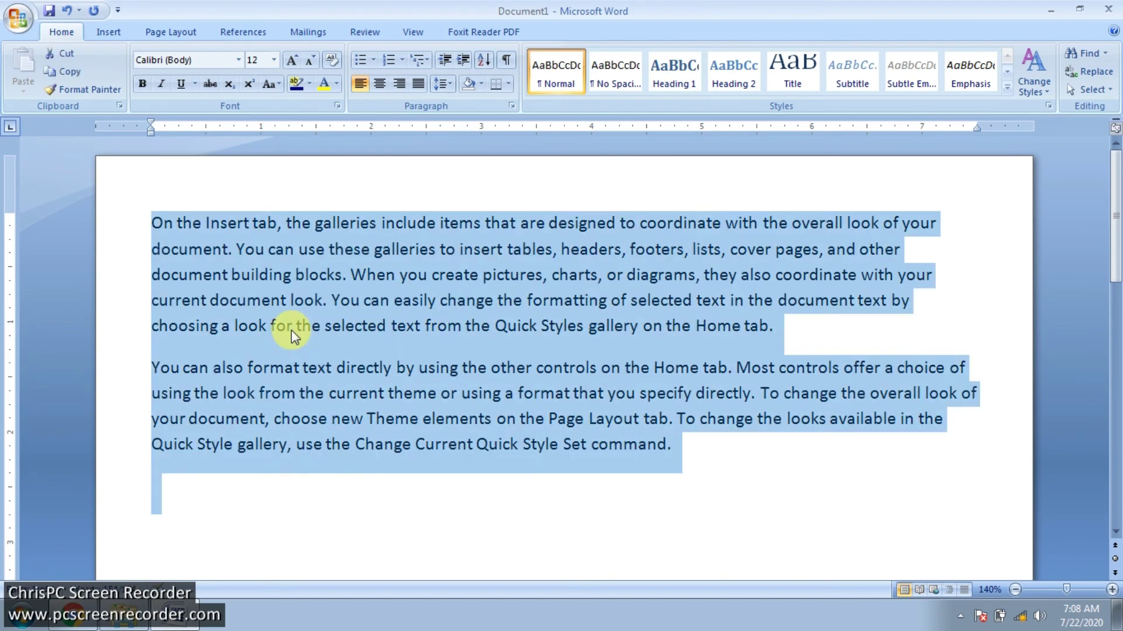
key("ctrl+b")
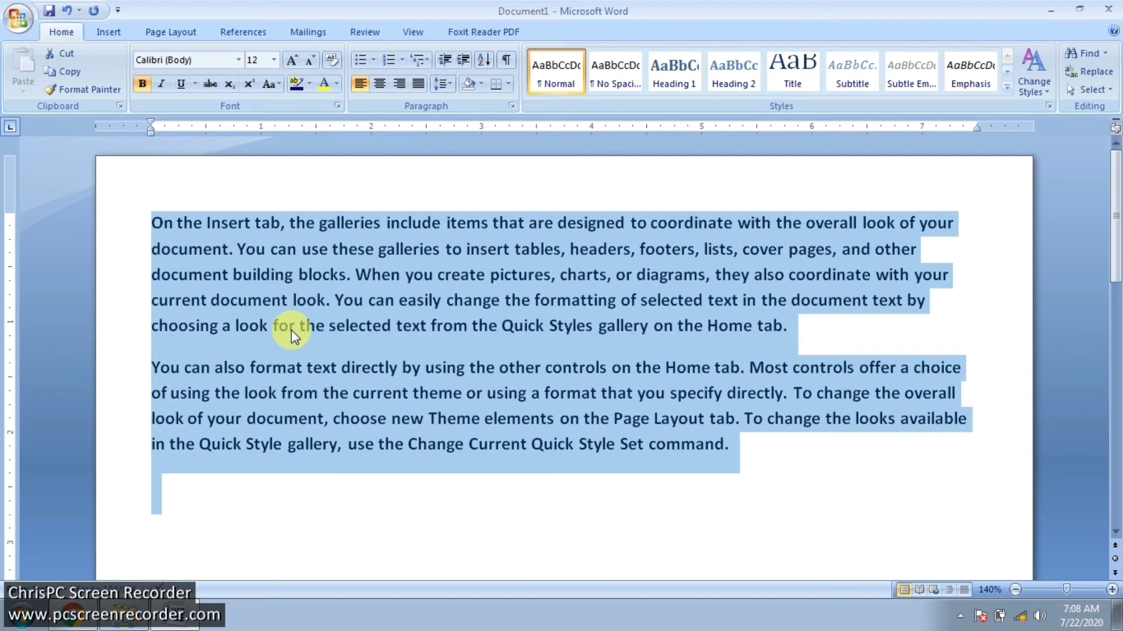
key("ctrl+i")
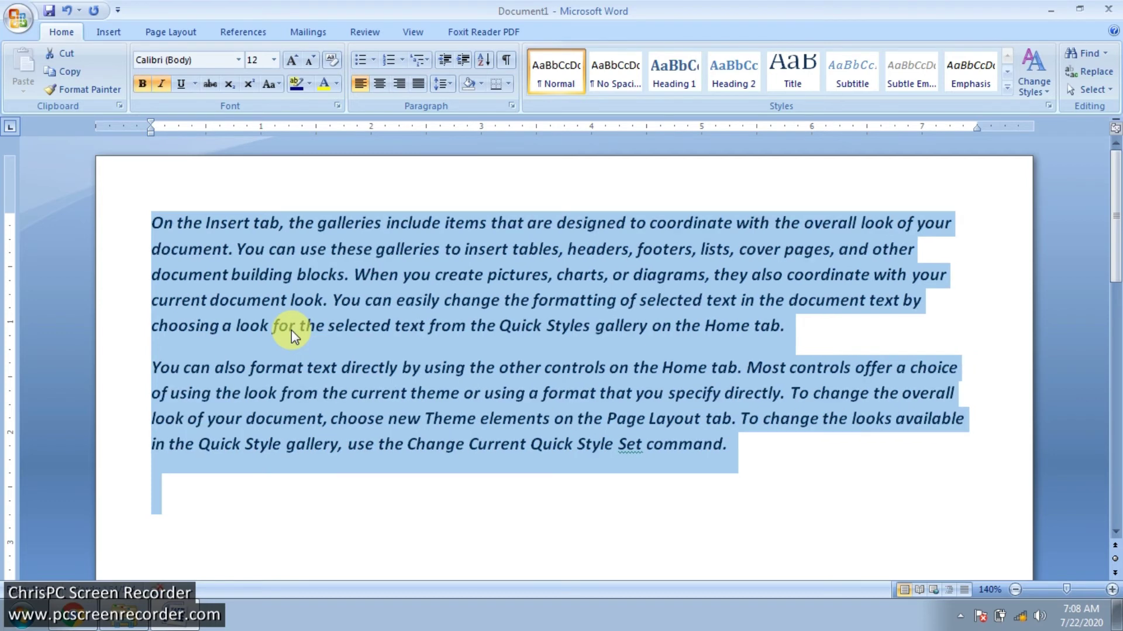
key("ctrl+u")
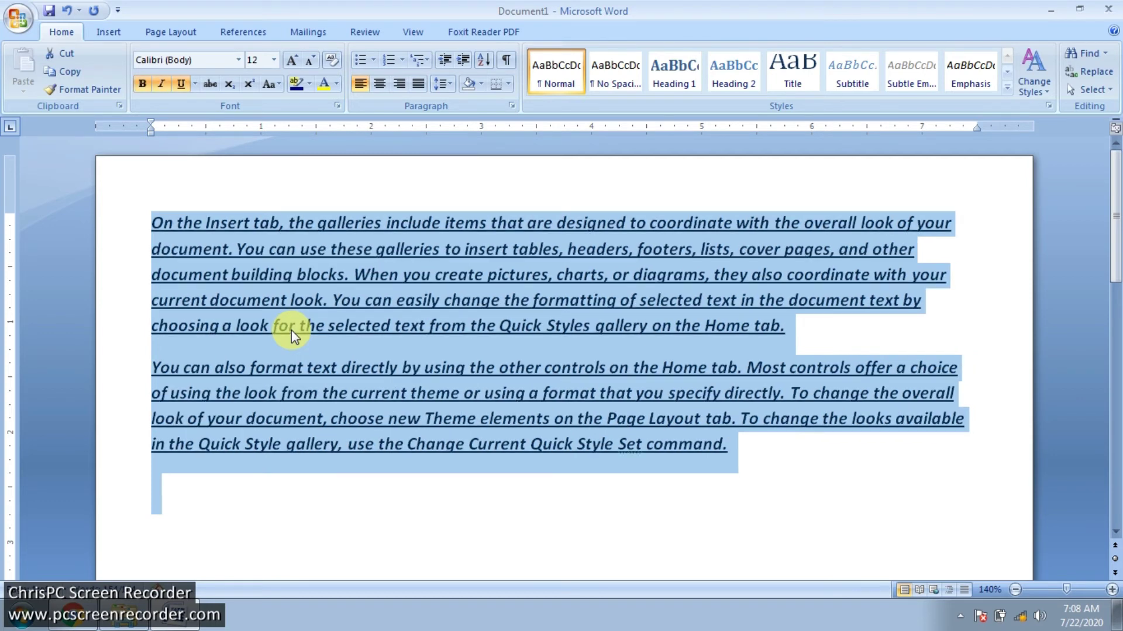
type("----------")
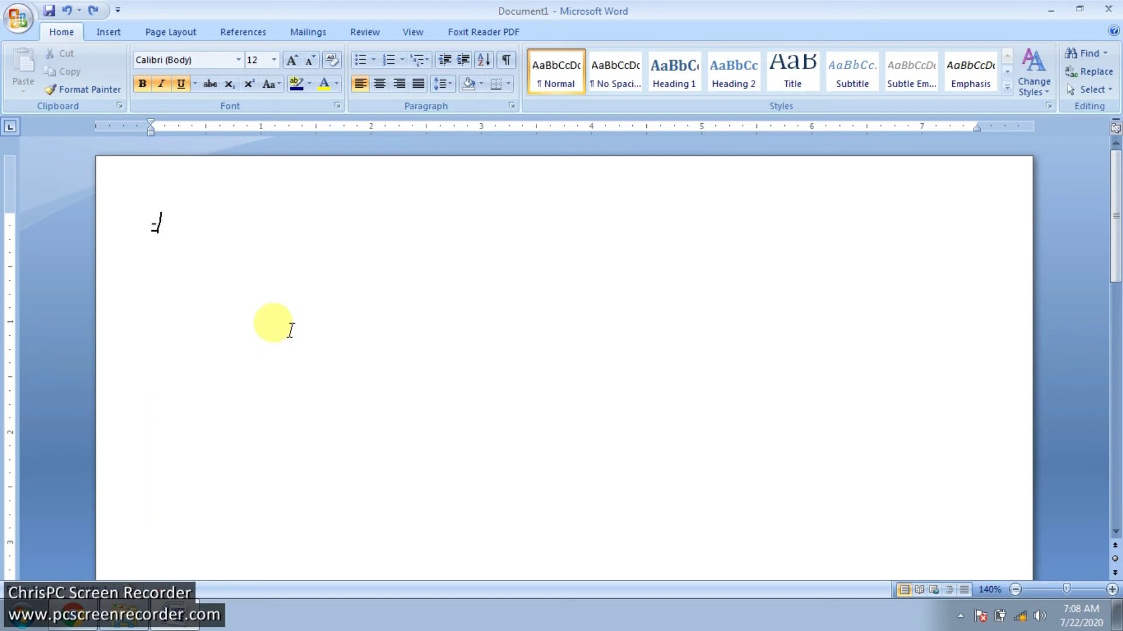
Restore the sample paragraphs and remove their underline, italic and bold formatting.
key("ctrl+z")
key("ctrl+u")
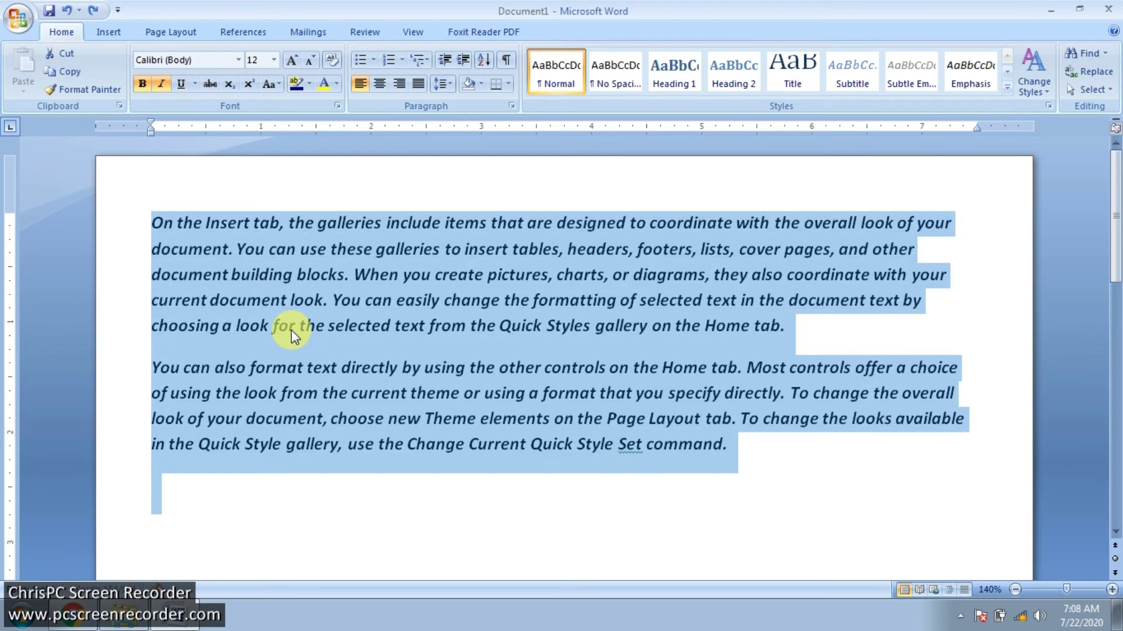
key("ctrl+i")
key("ctrl+b")
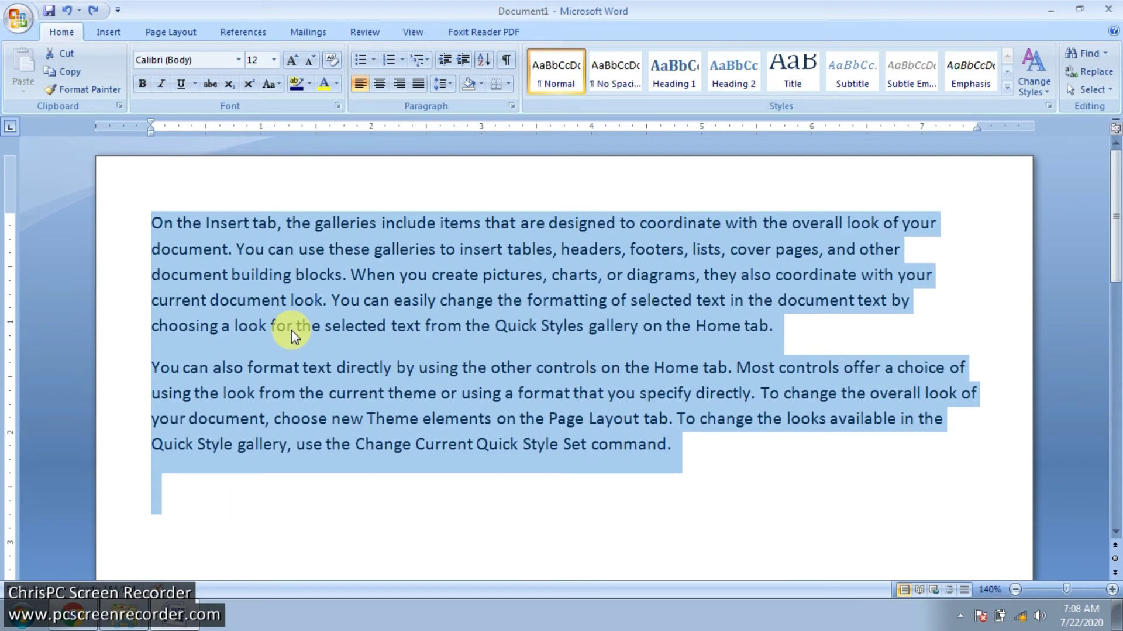
key("Left")
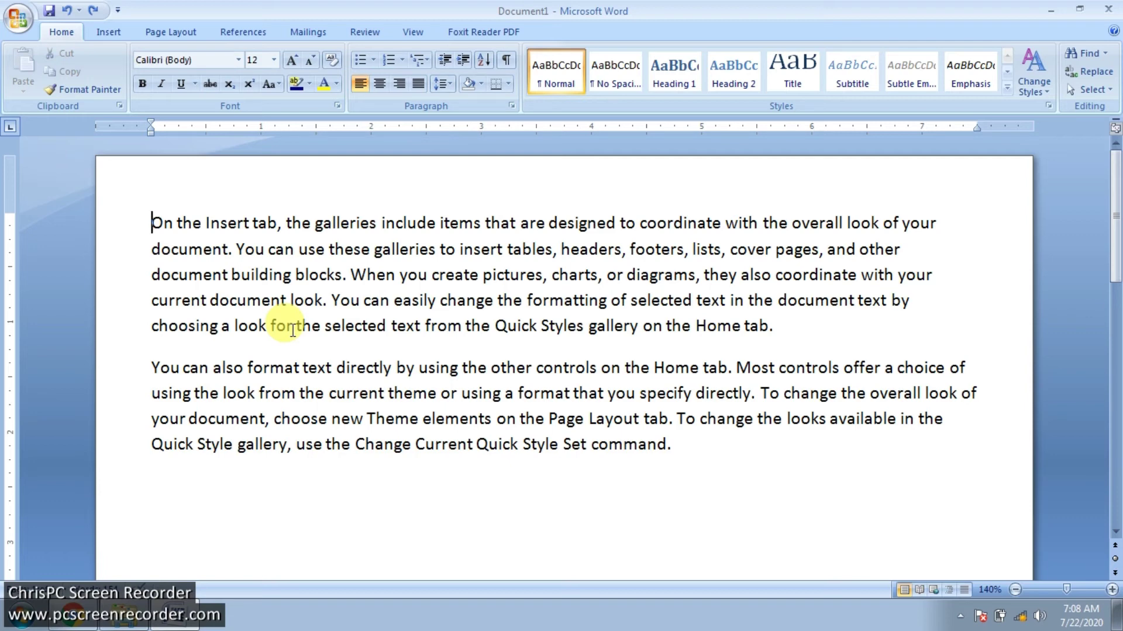
Experiment with typing 8----- and asterisks at the start of the text, deleting the stray characters.
type("8-----")
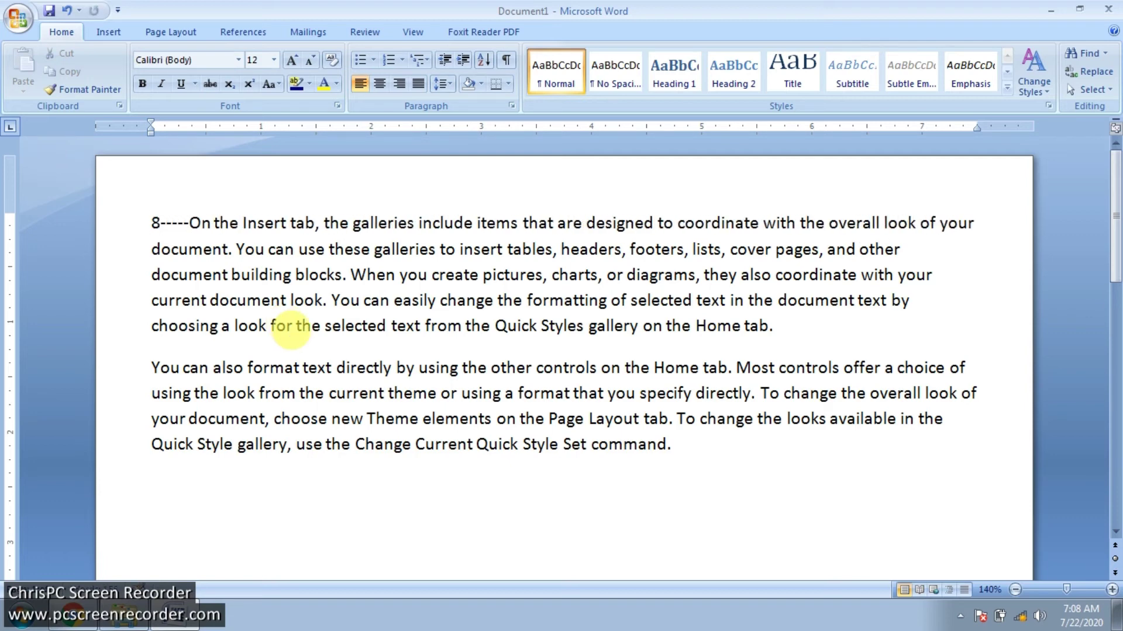
key("BackSpace")
key("BackSpace")
key("BackSpace")
key("BackSpace")
key("BackSpace")
key("BackSpace")
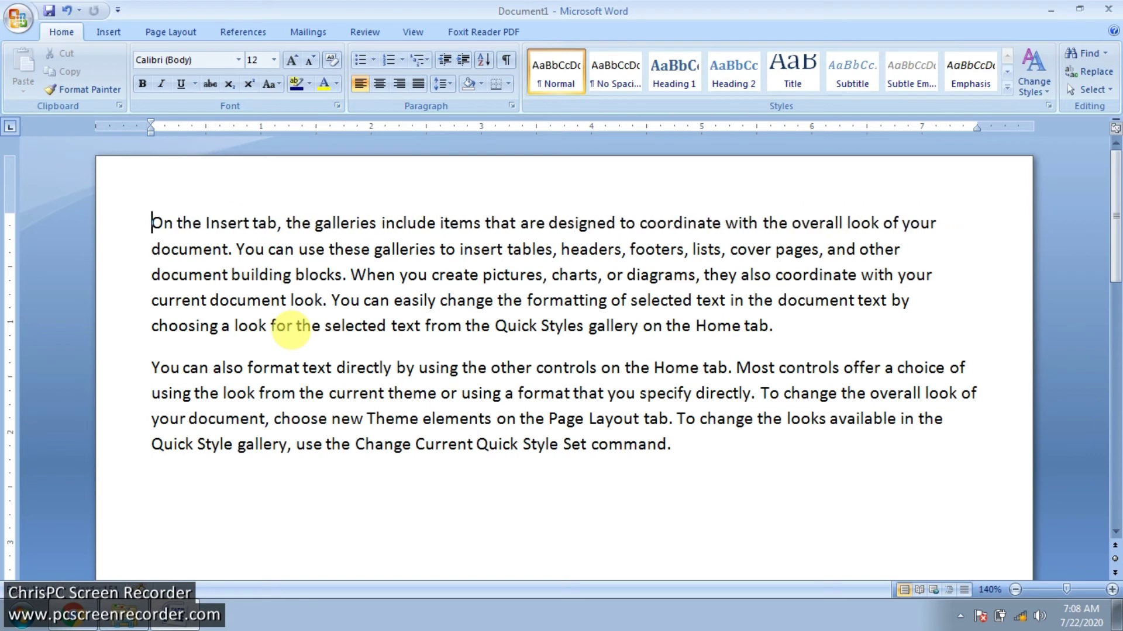
type("8")
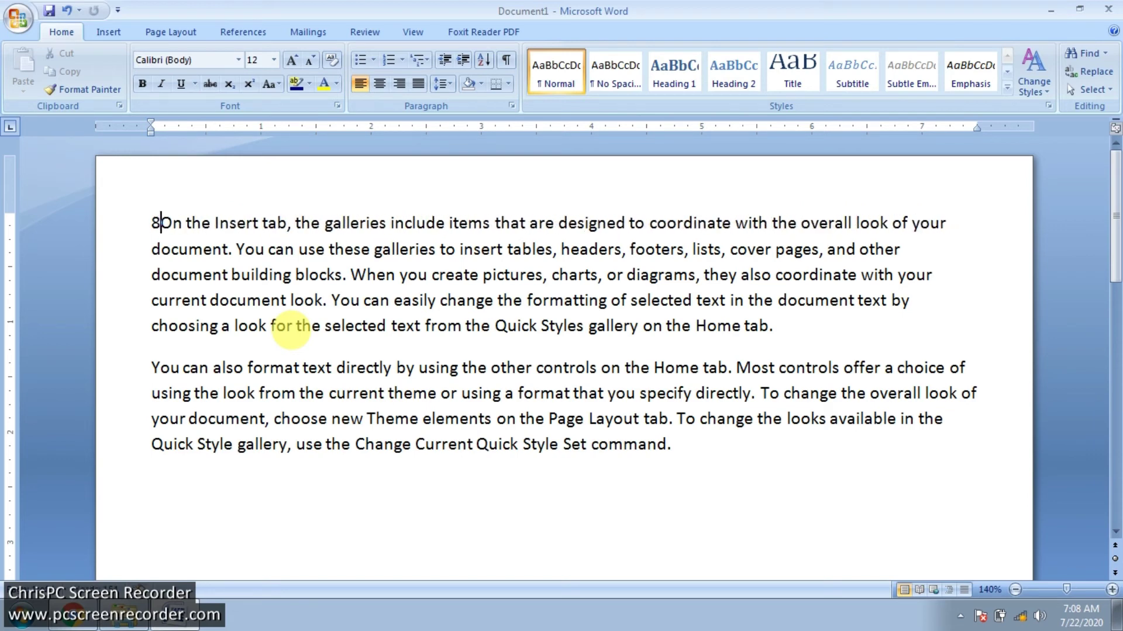
key("BackSpace")
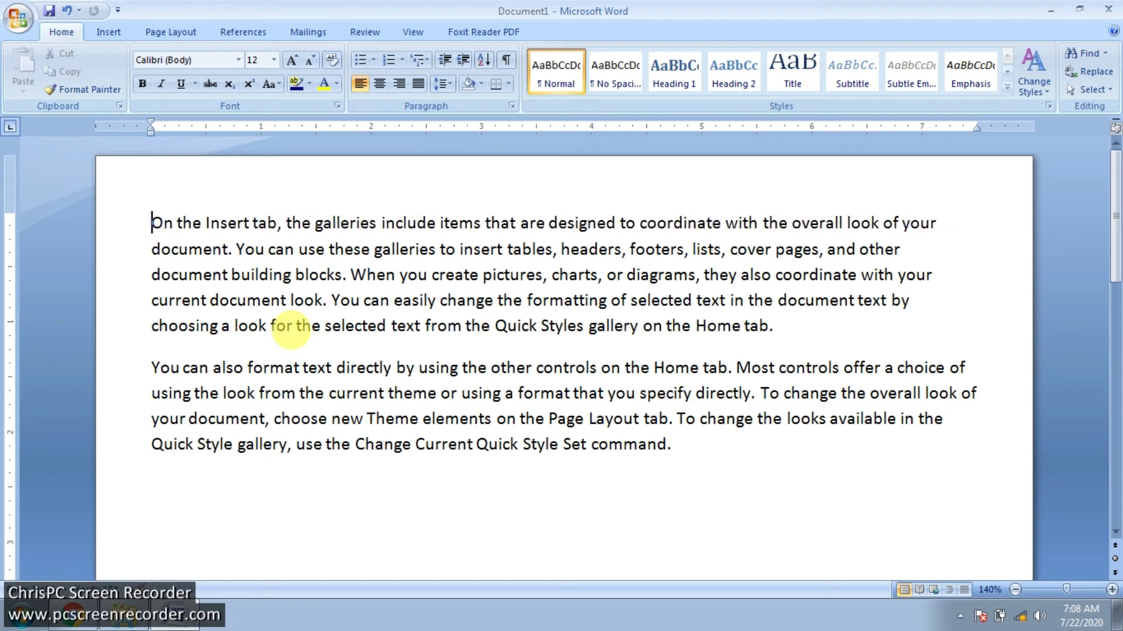
type("*")
key("Right")
key("Right")
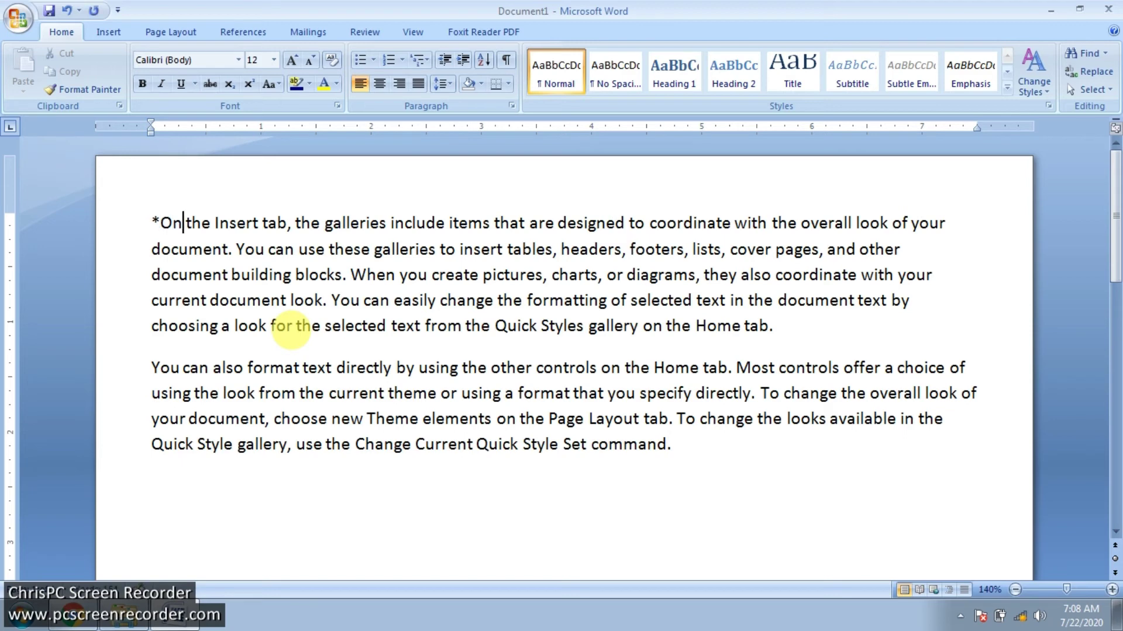
type("*")
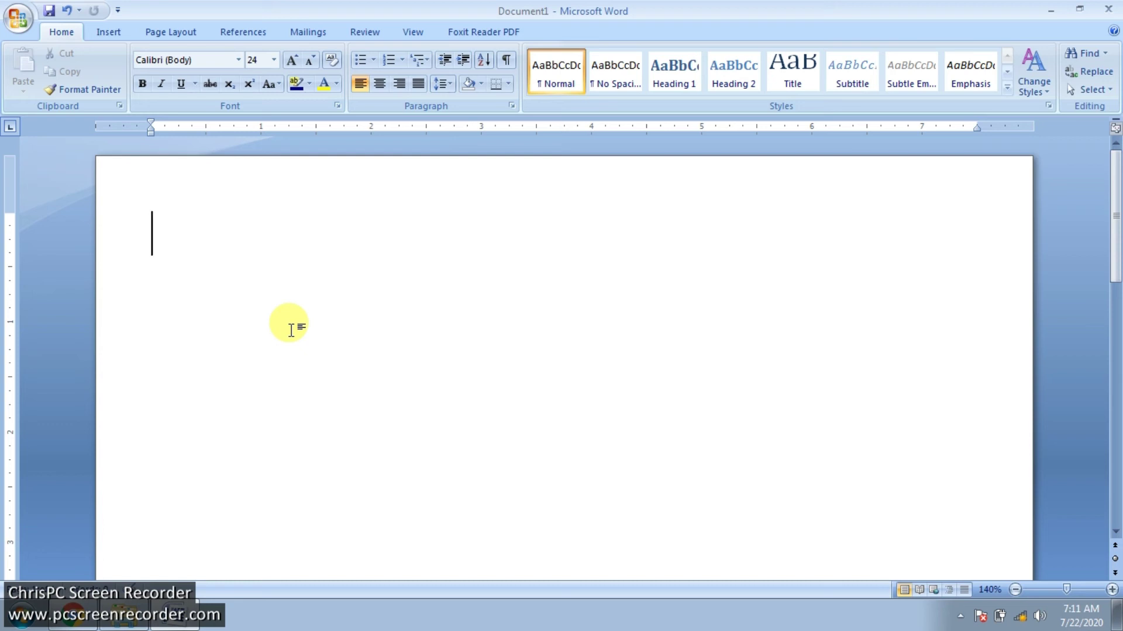
Type a literal (c) that stays unconverted on its own line, then start a new line.
type("(c")
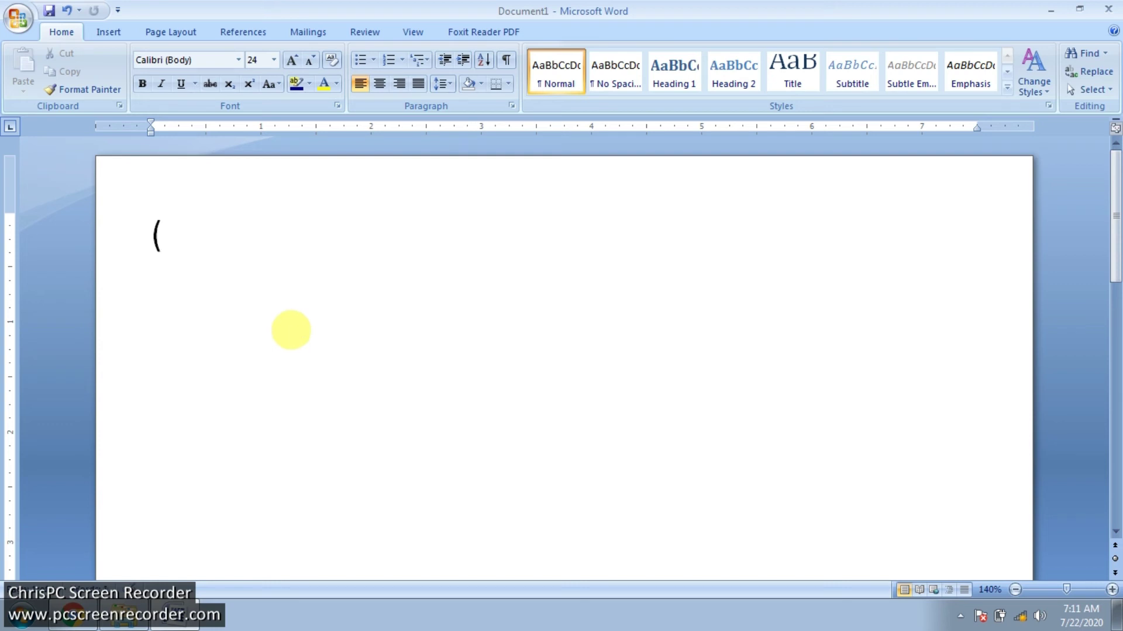
type(")")
key("Return")
type("9")
key("BackSpace")
Let AutoCorrect turn typed (c) and (r) into © and ® on separate lines.
type("(c)")
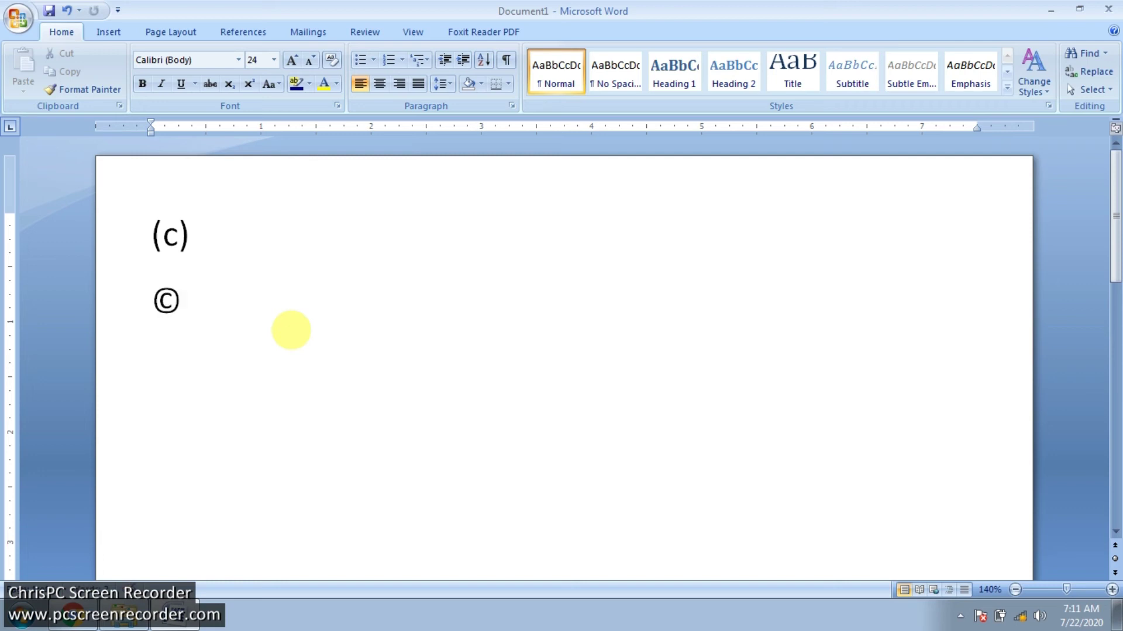
key("ctrl+a")
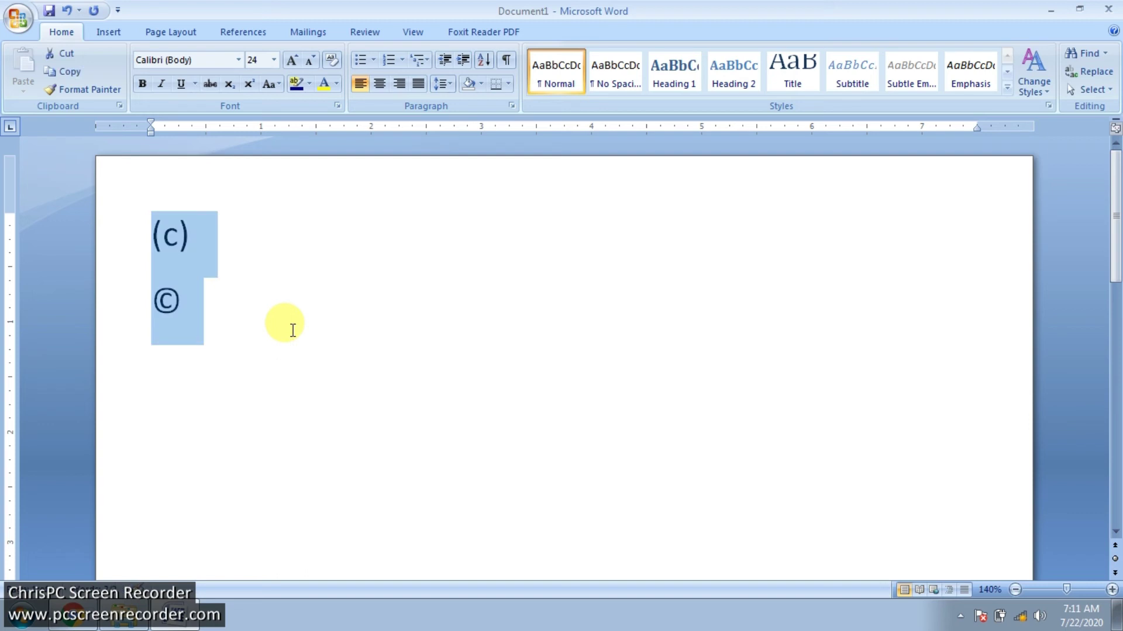
type("(c")
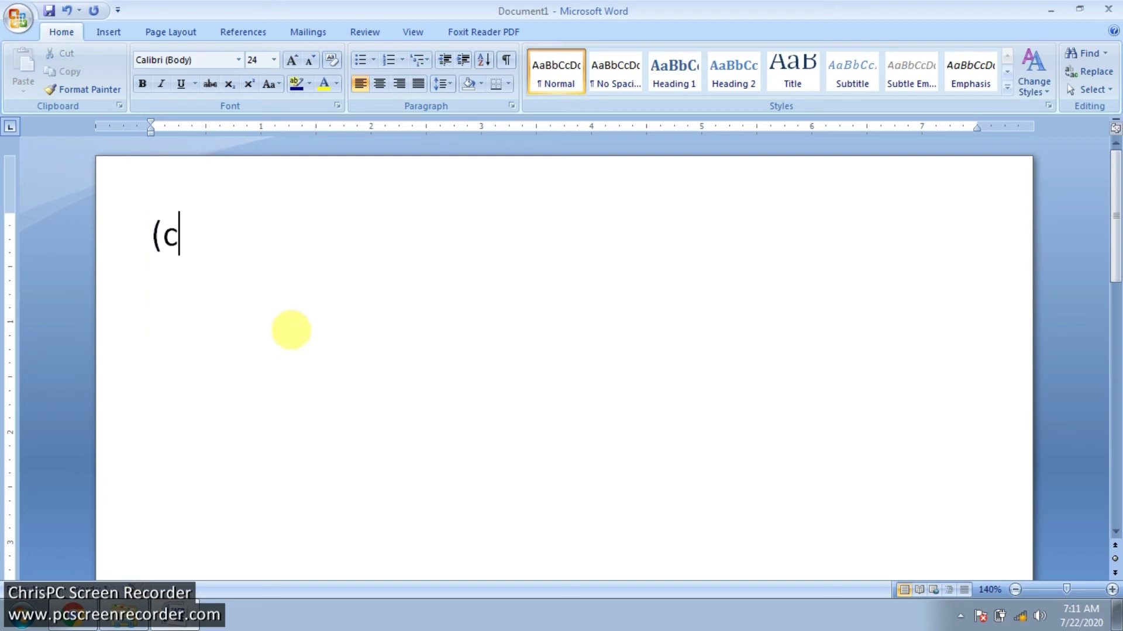
type(")")
key("Return")
type("(c)")
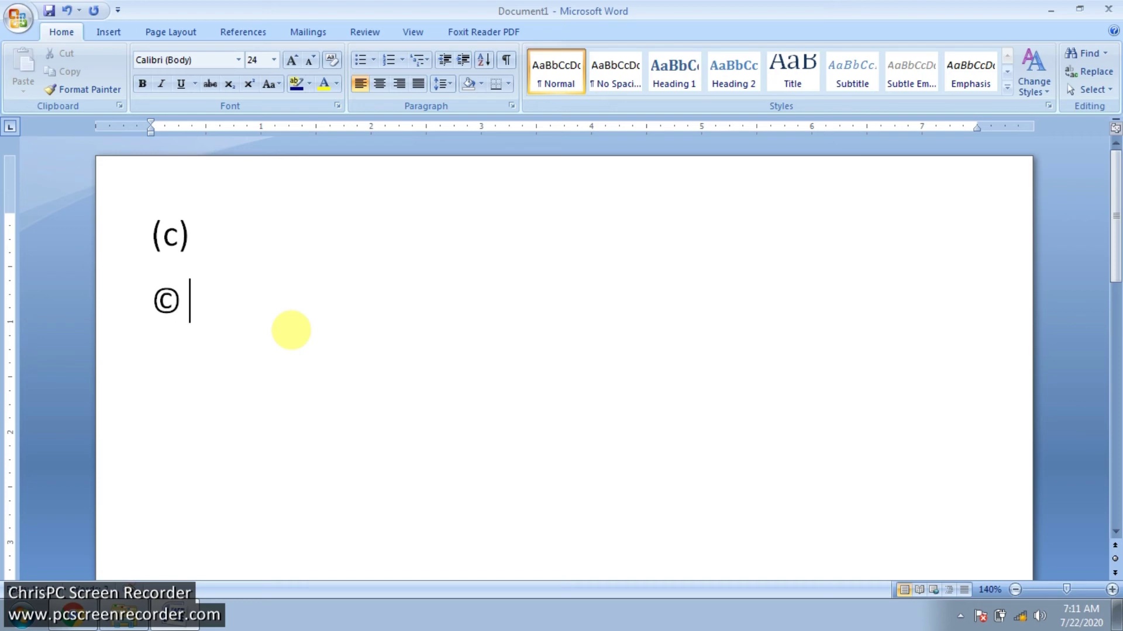
key("Return")
type("(r")
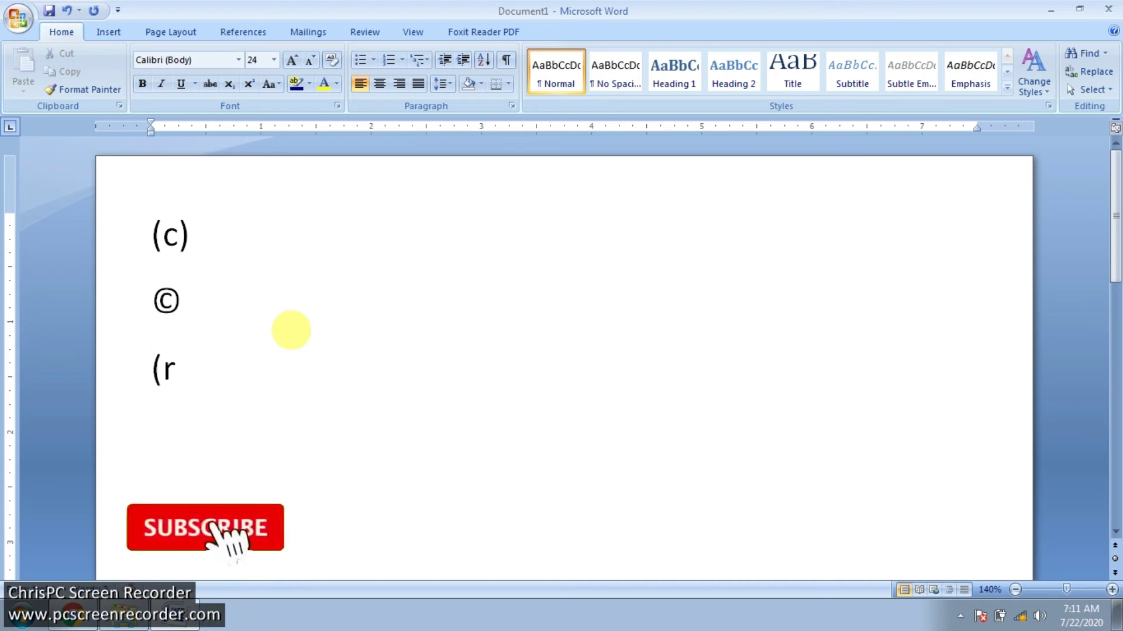
type(")")
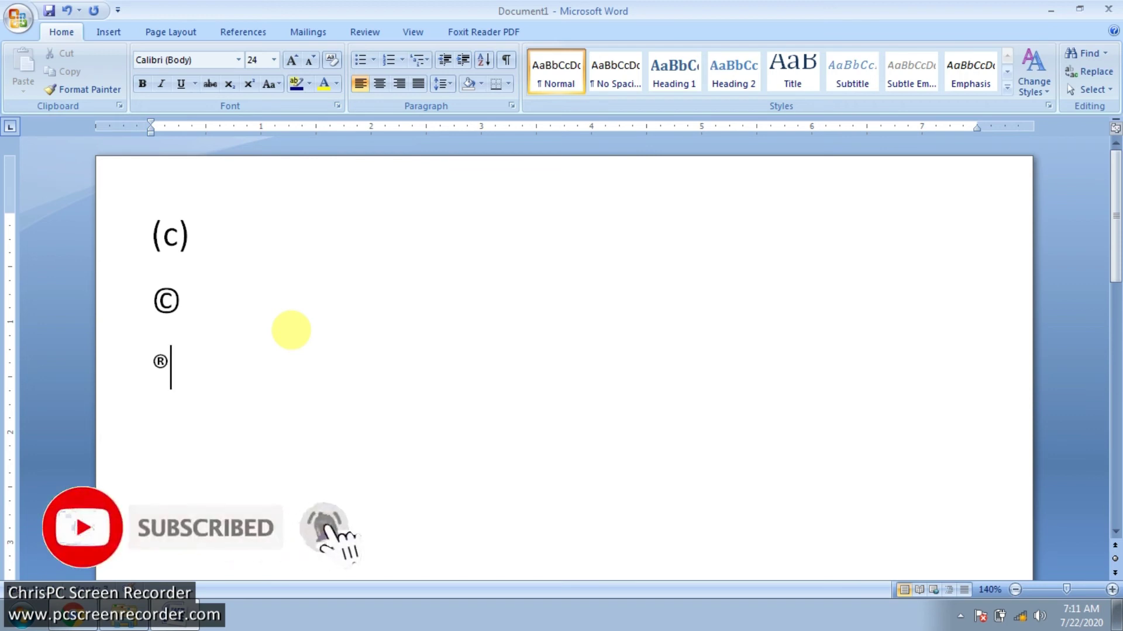
key("Return")
Type (tm), :( and :) so AutoCorrect produces ™, a frowning face and a smiley on new lines.
type("(")
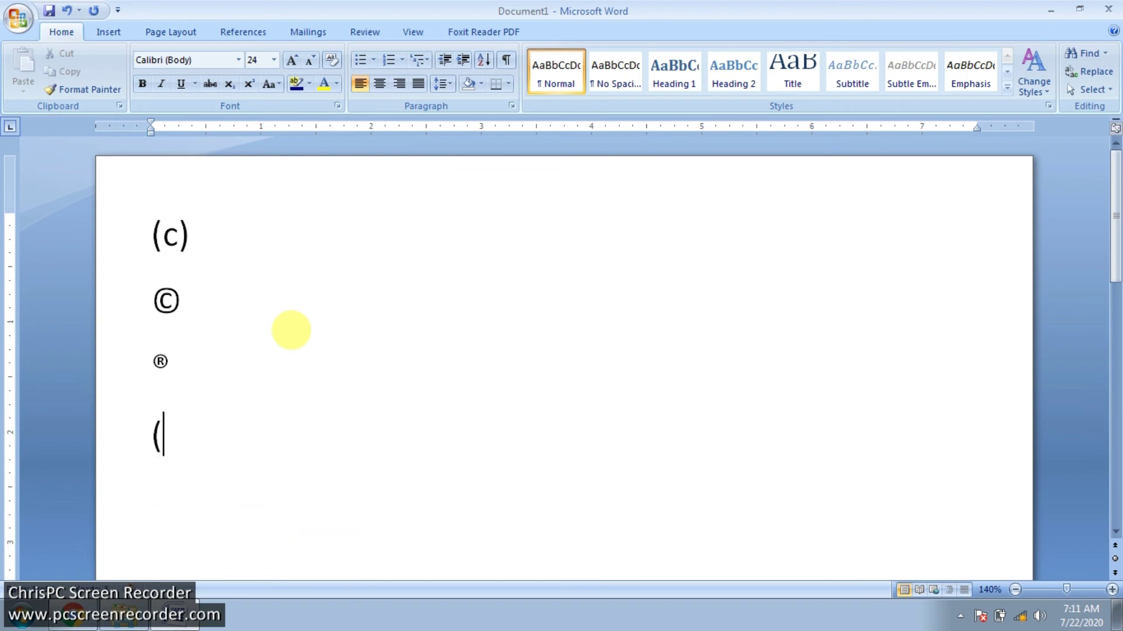
type("tm)")
key("Return")
type(":(")
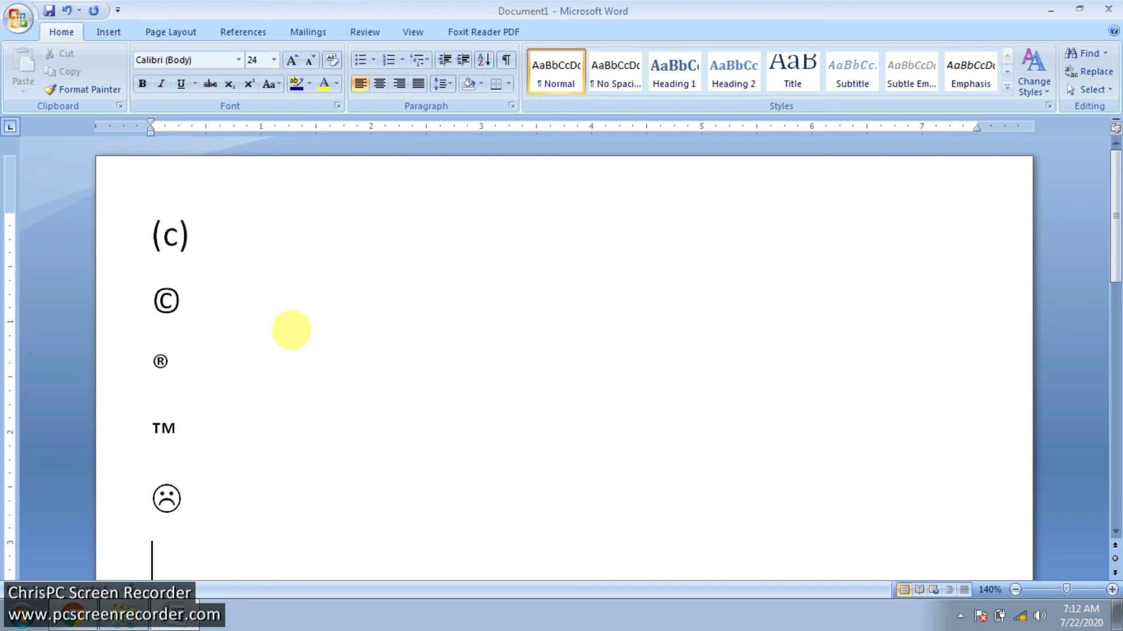
type(":)")
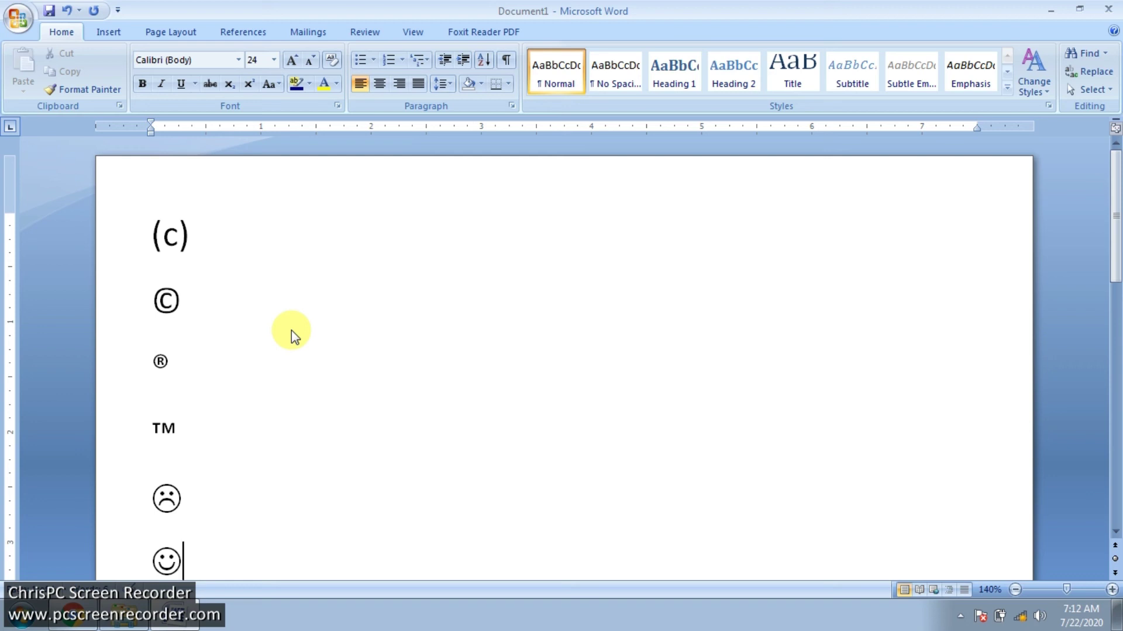
Browse More Symbols, checking the heart and © code and shortcut, then close it unchanged.
left_click(102, 32)
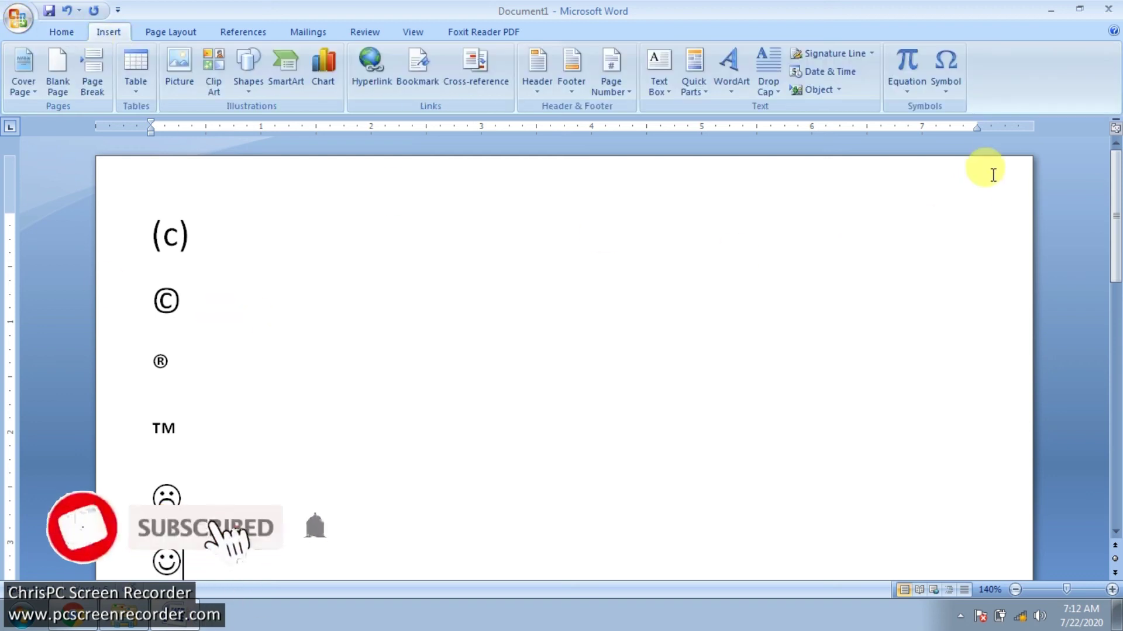
left_click(952, 91)
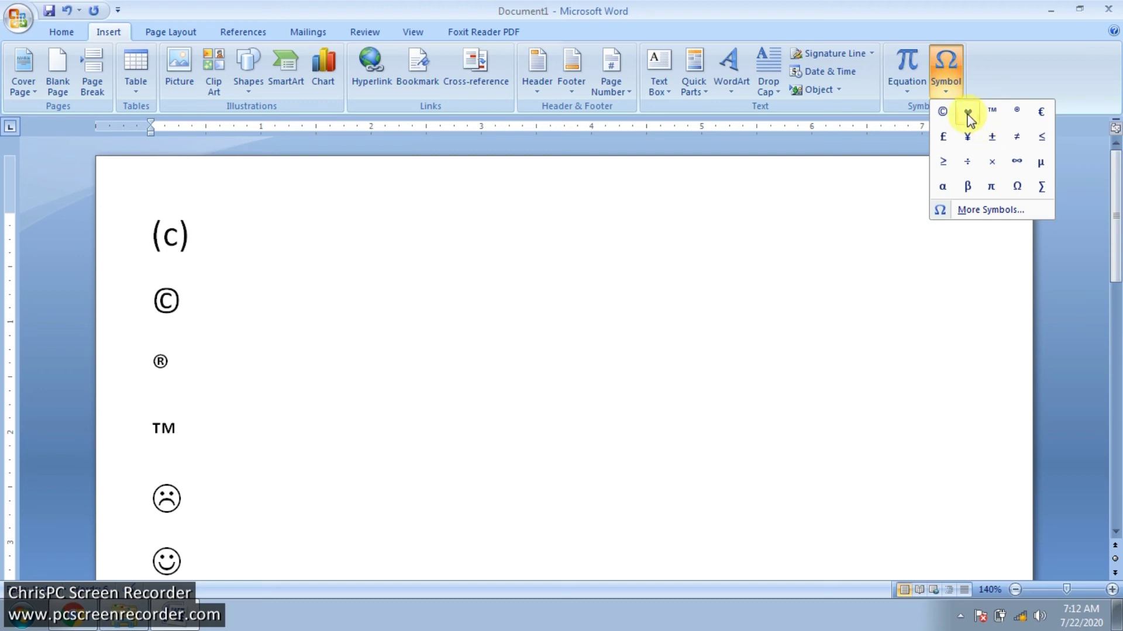
left_click(970, 211)
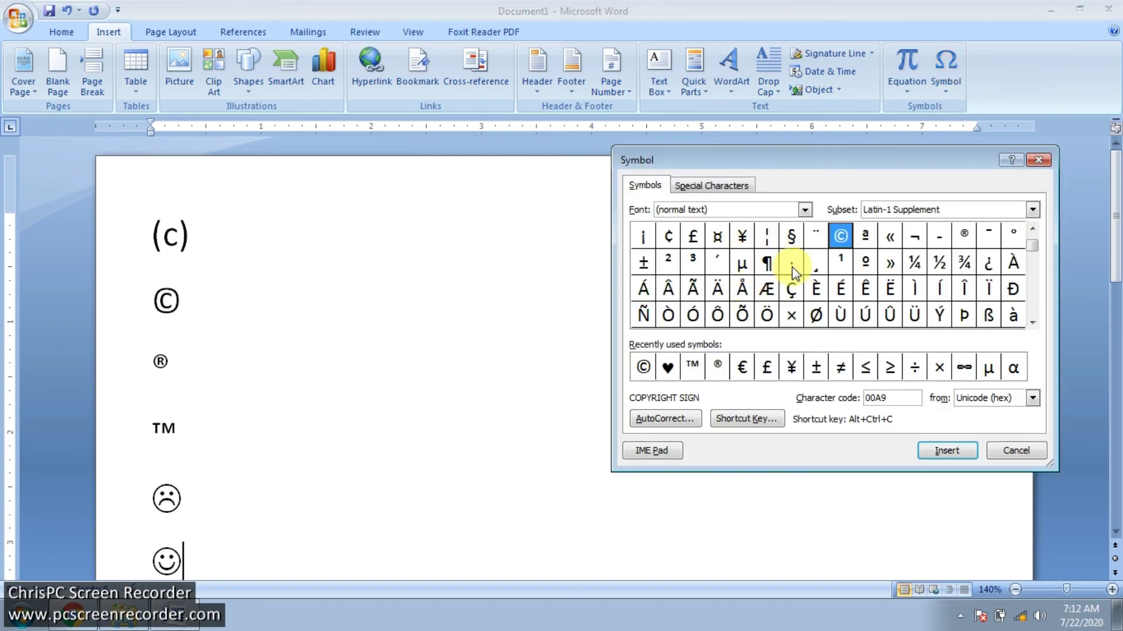
left_click(670, 368)
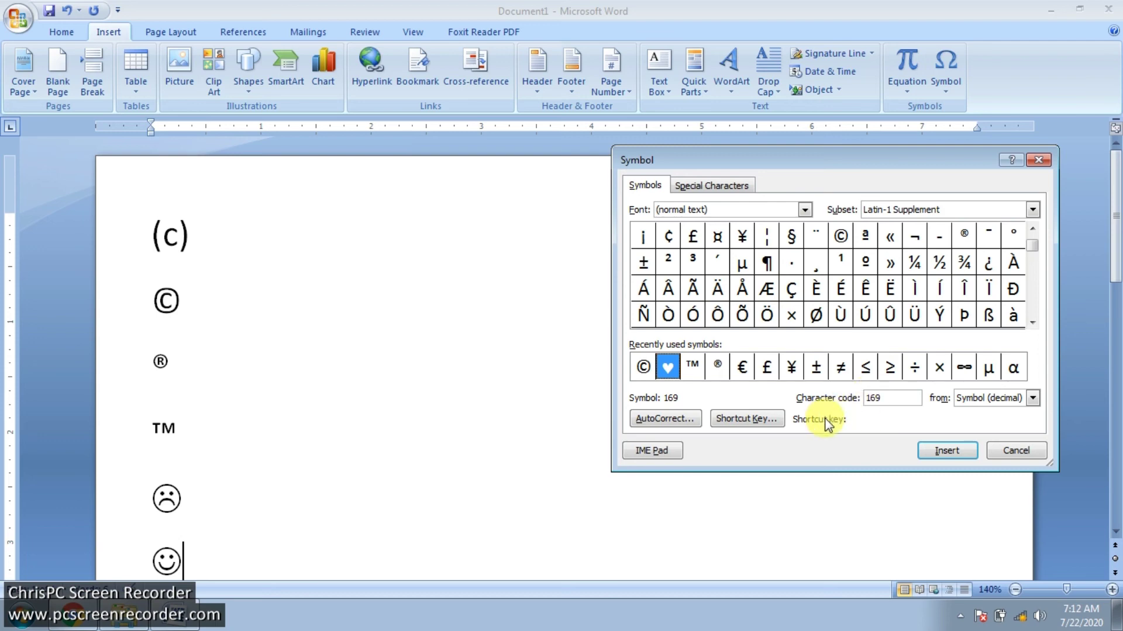
left_click(840, 237)
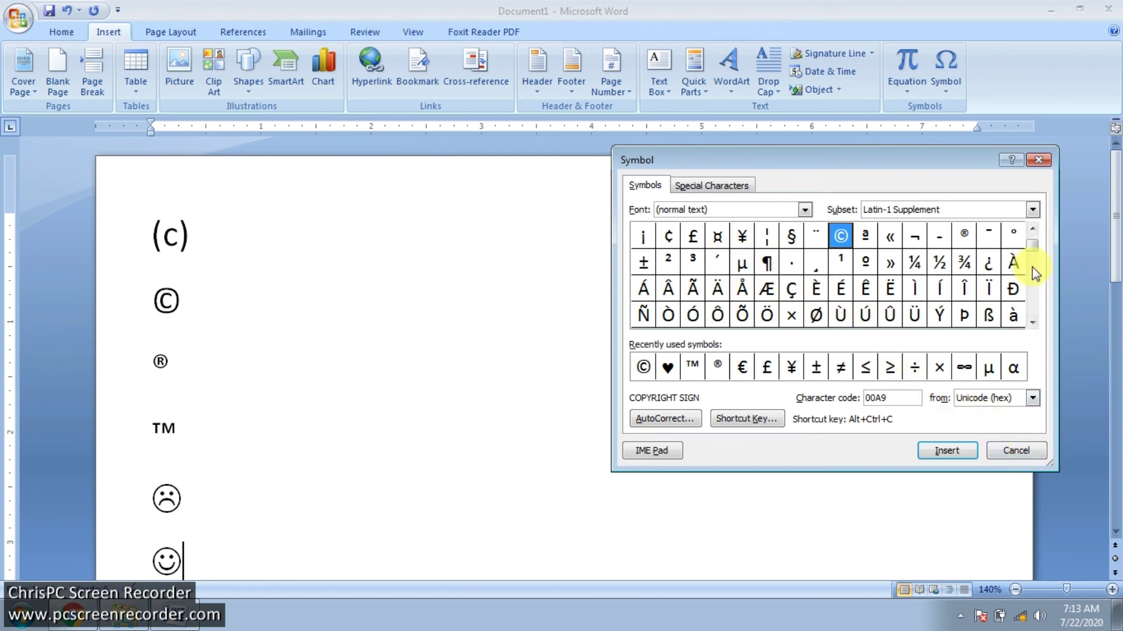
left_click(1032, 323)
left_click_drag(1032, 319, 1031, 319)
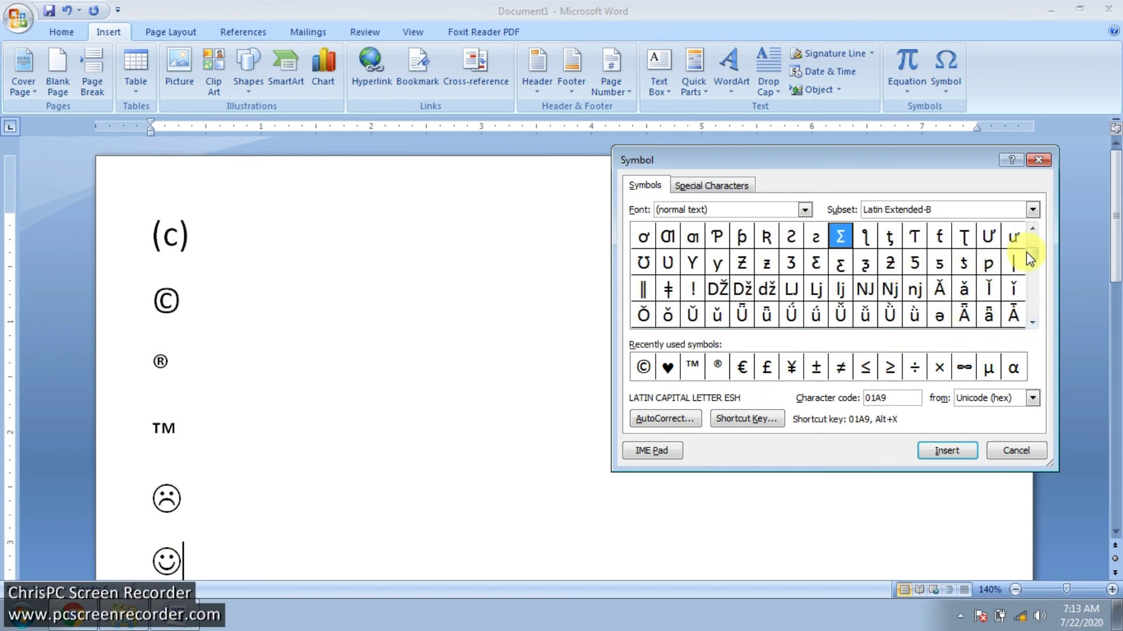
left_click_drag(1036, 225, 1035, 165)
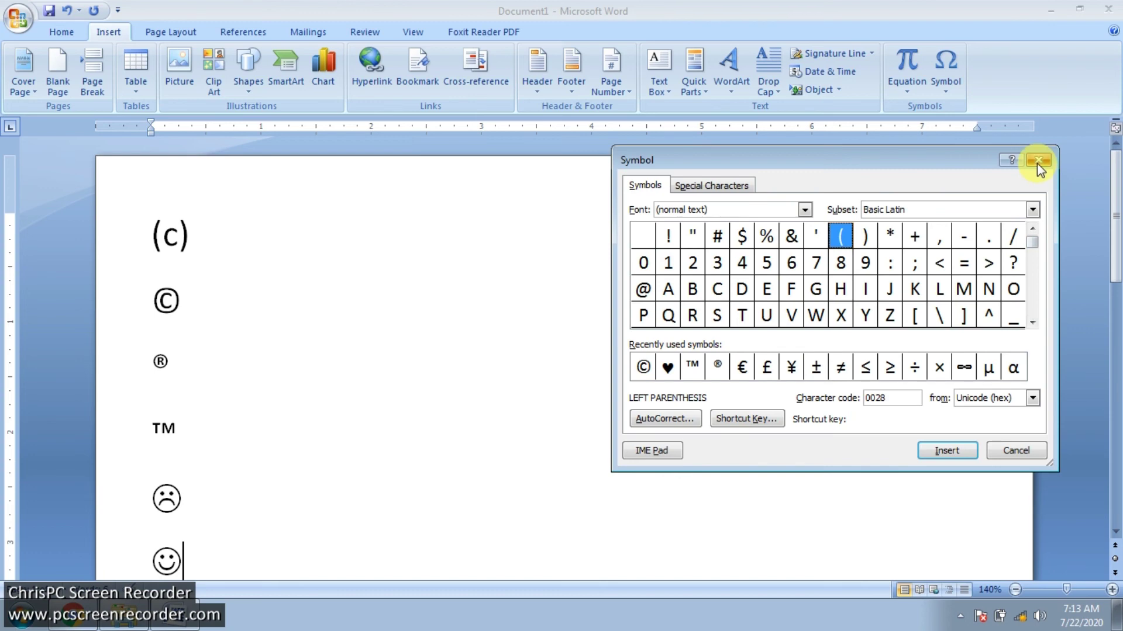
left_click(1038, 161)
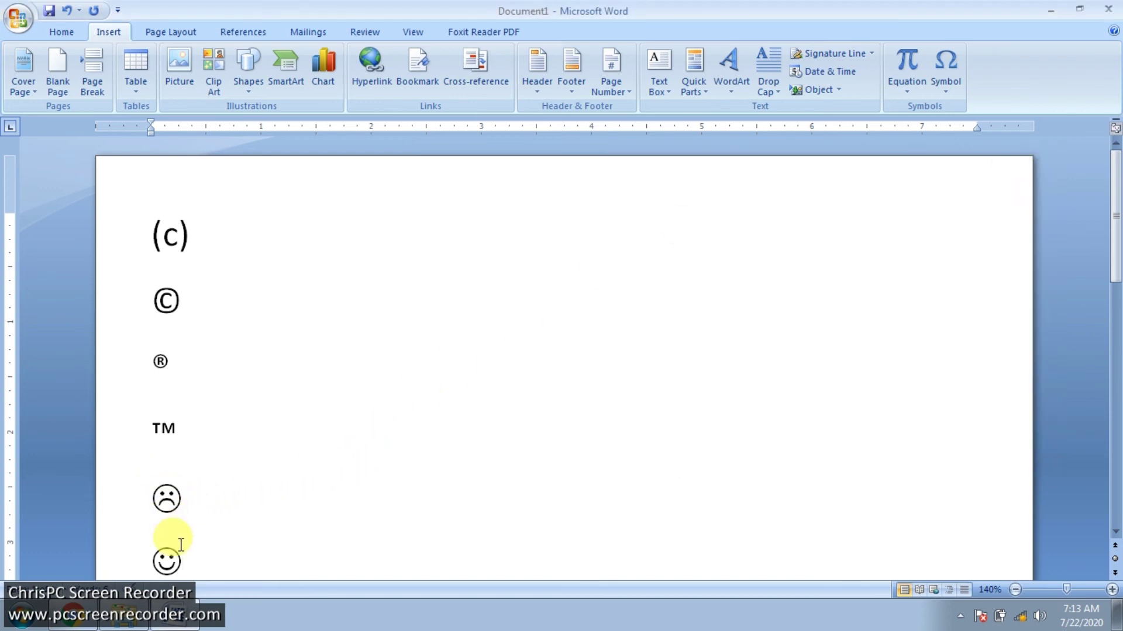
Select the ©, ® and ™ lines, then deselect and put the cursor after the ©.
left_click_drag(170, 438, 153, 295)
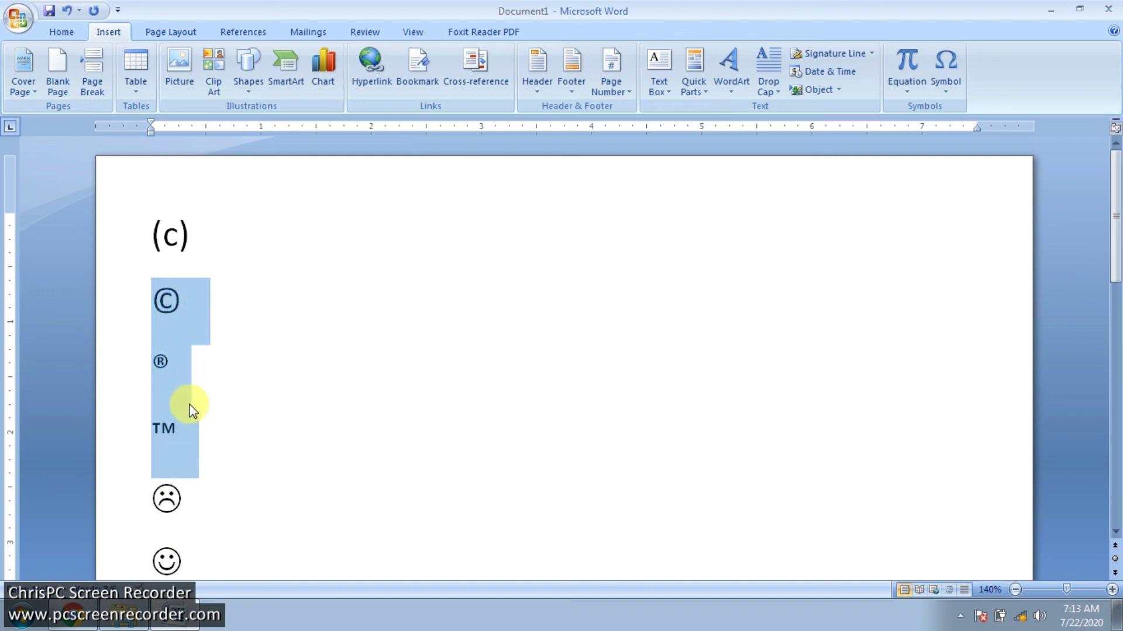
left_click(183, 421)
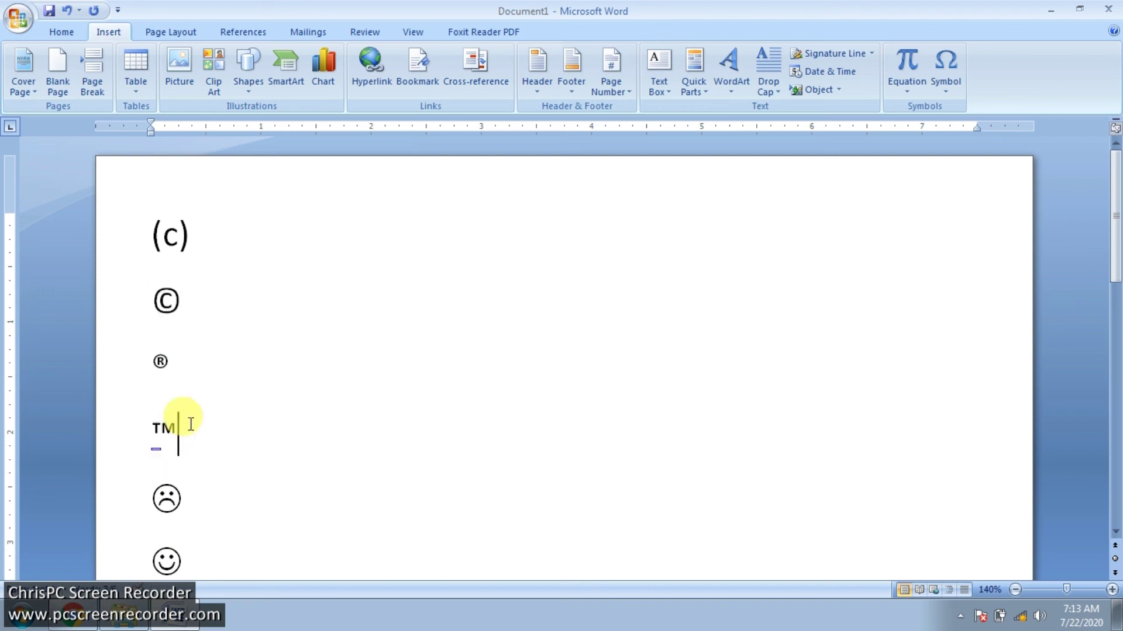
left_click(211, 295)
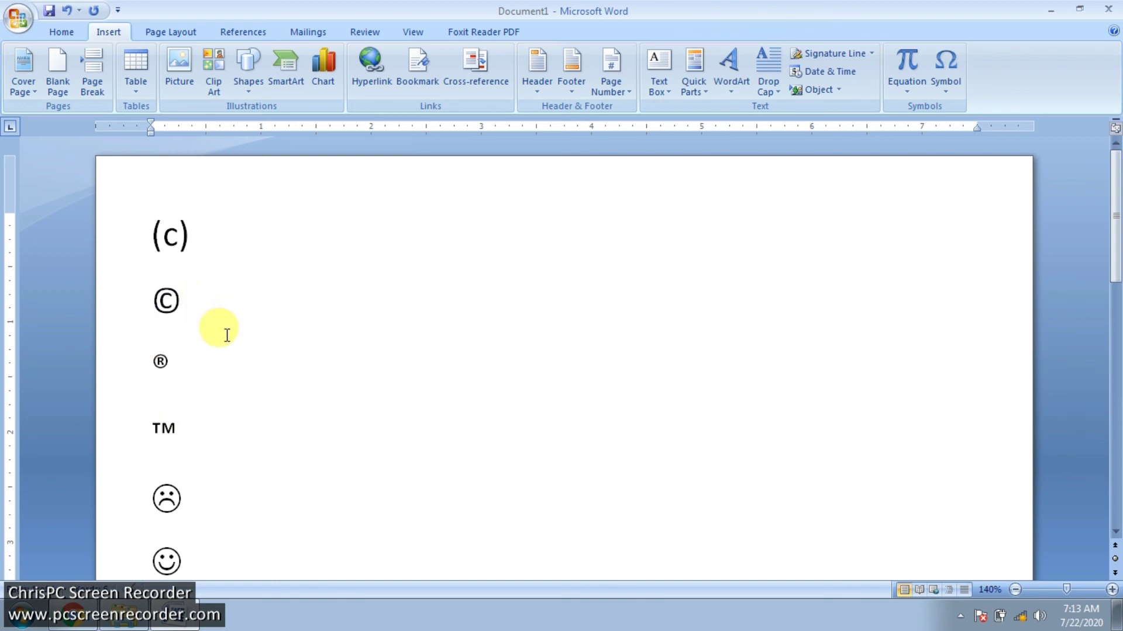